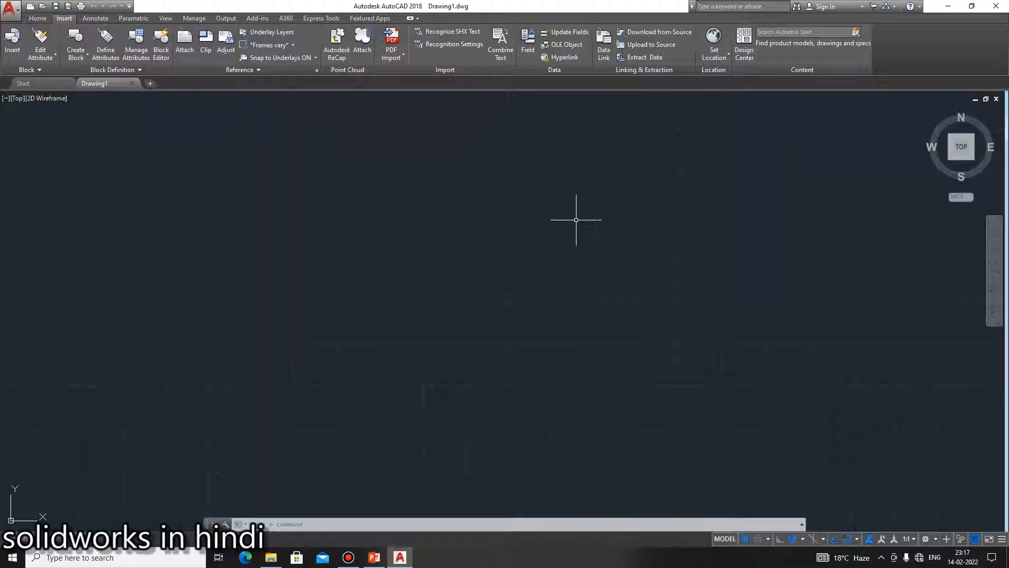
Step: Configure the drawing units with decimal lengths at 0.00 precision, decimal degrees at 0 precision, and millimeters as the insertion scale
left_click(577, 220)
type("UN")
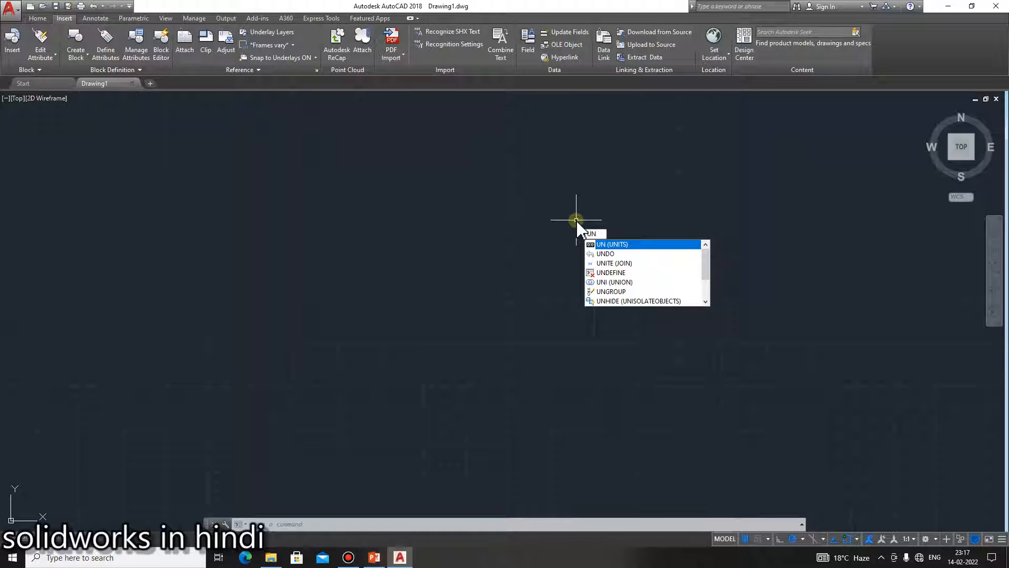
key("Return")
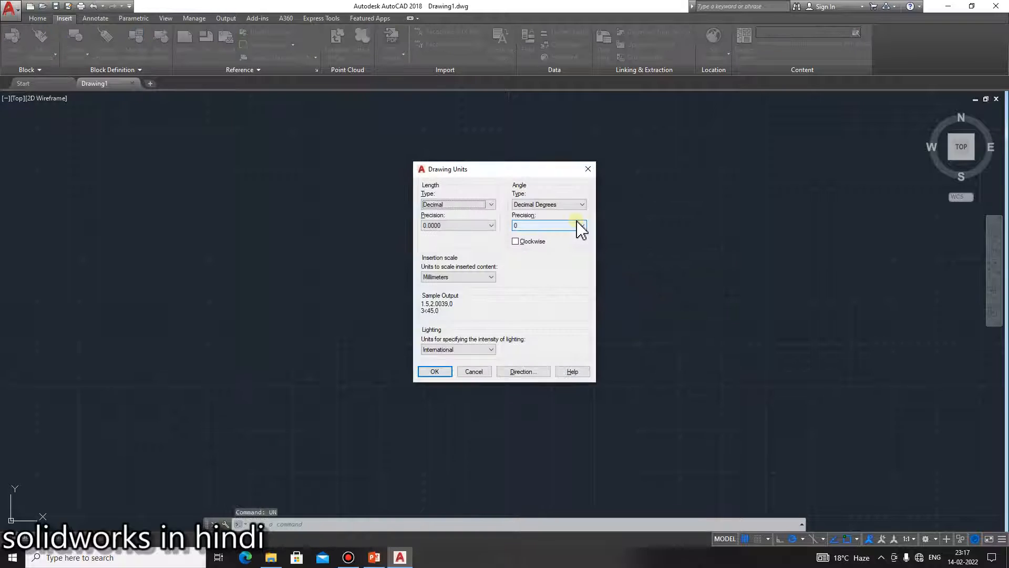
left_click(450, 226)
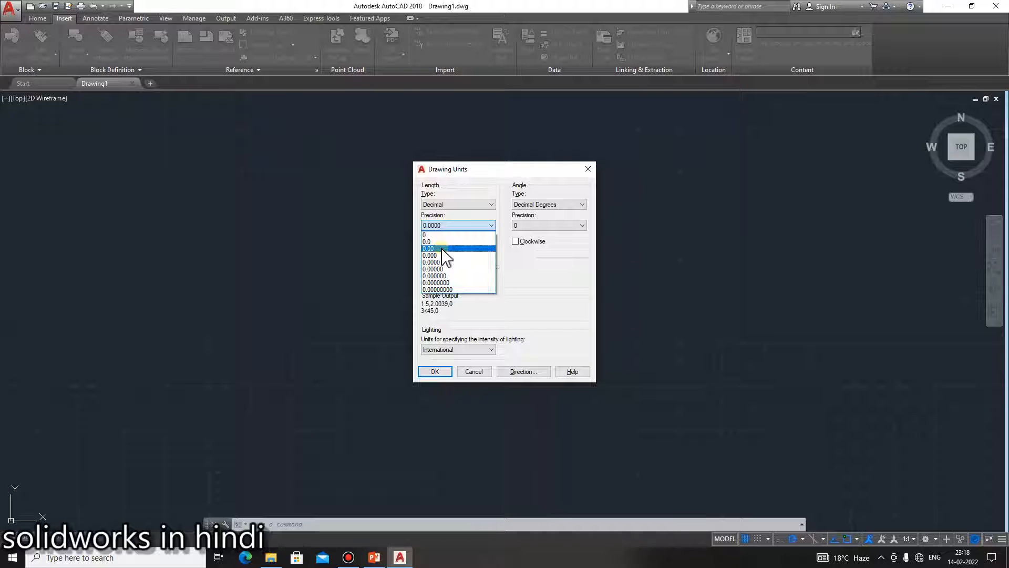
left_click(440, 249)
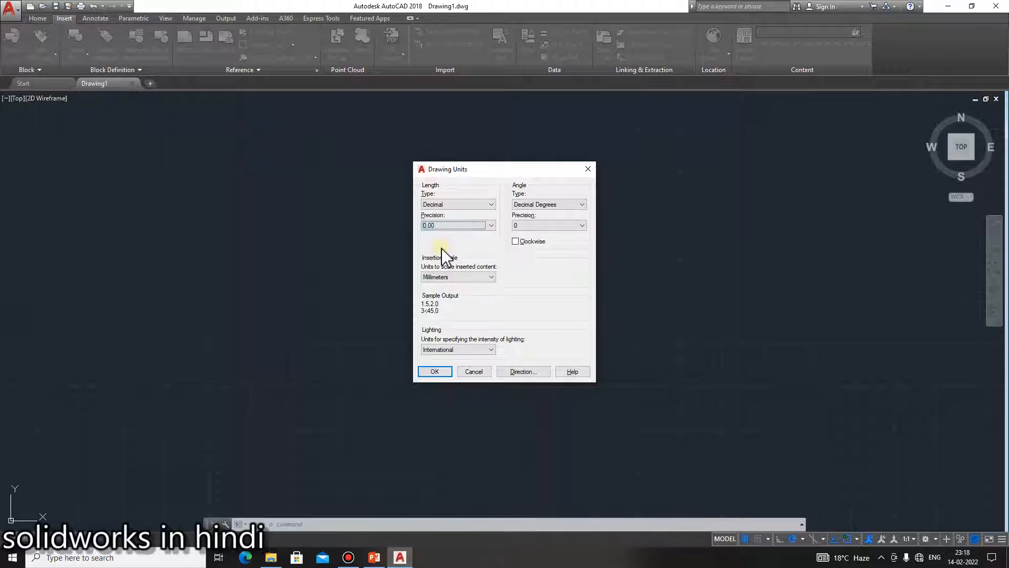
left_click(539, 205)
left_click(542, 214)
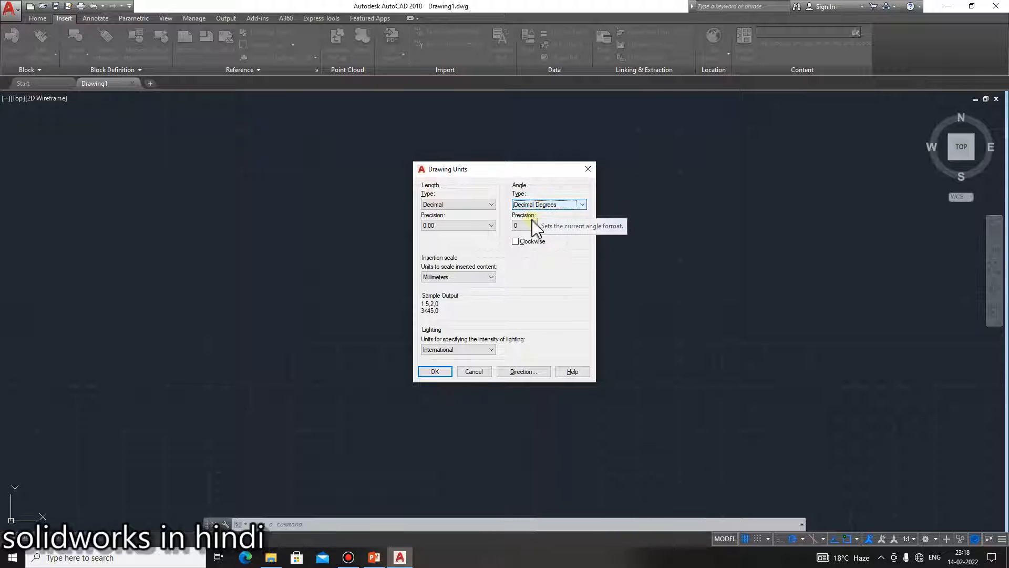
left_click(534, 226)
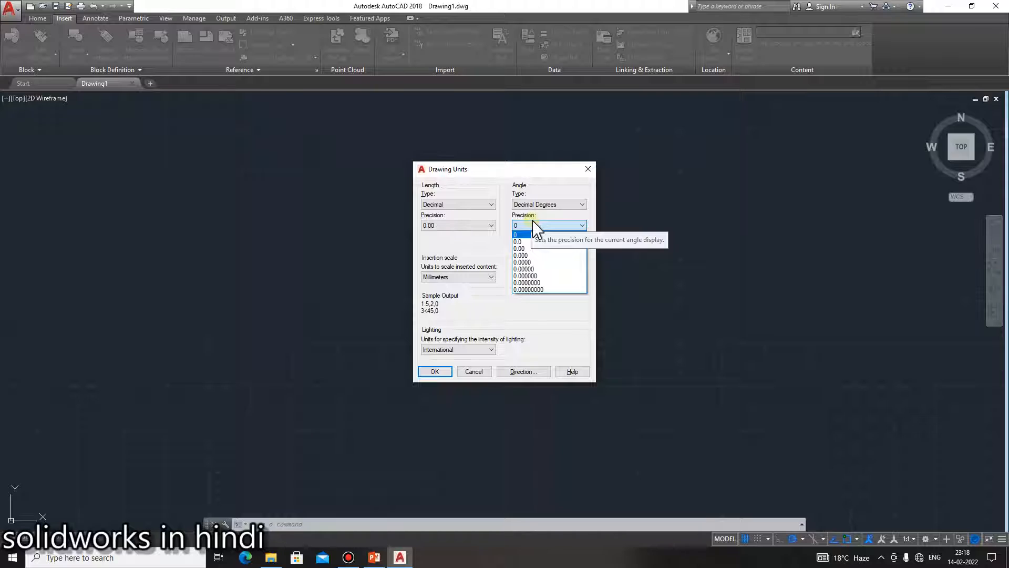
left_click(524, 235)
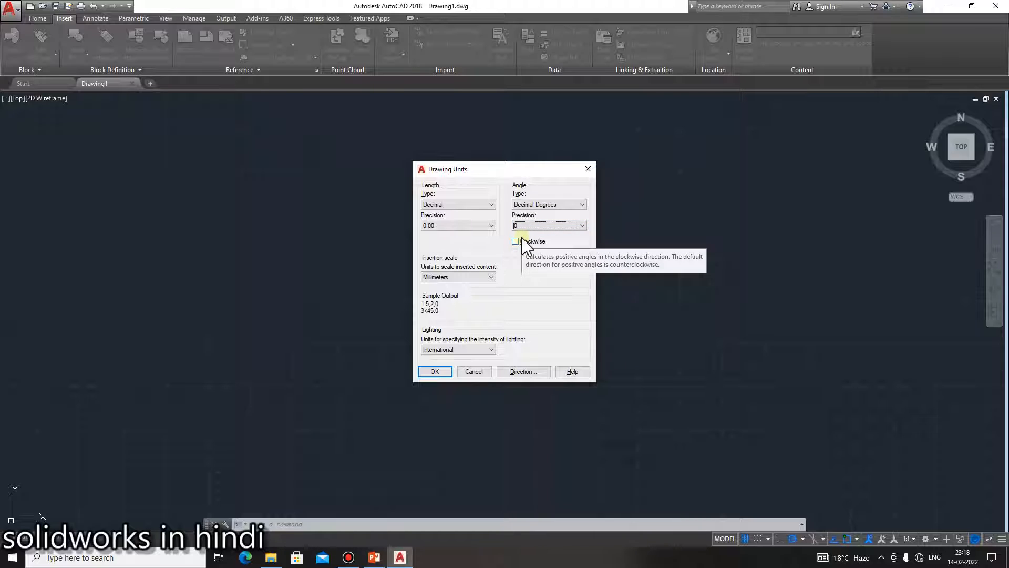
left_click(461, 277)
left_click(460, 277)
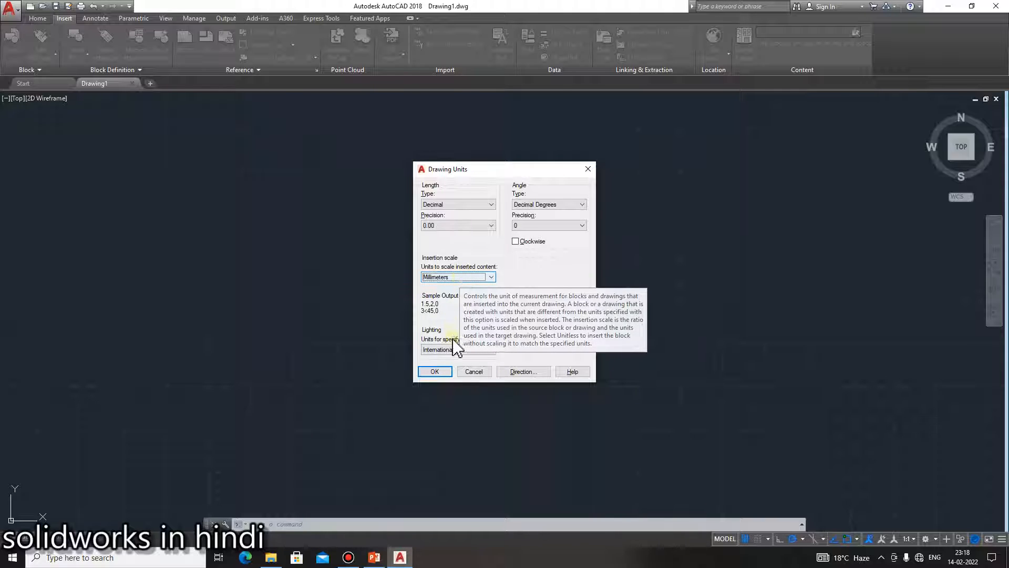
left_click(434, 373)
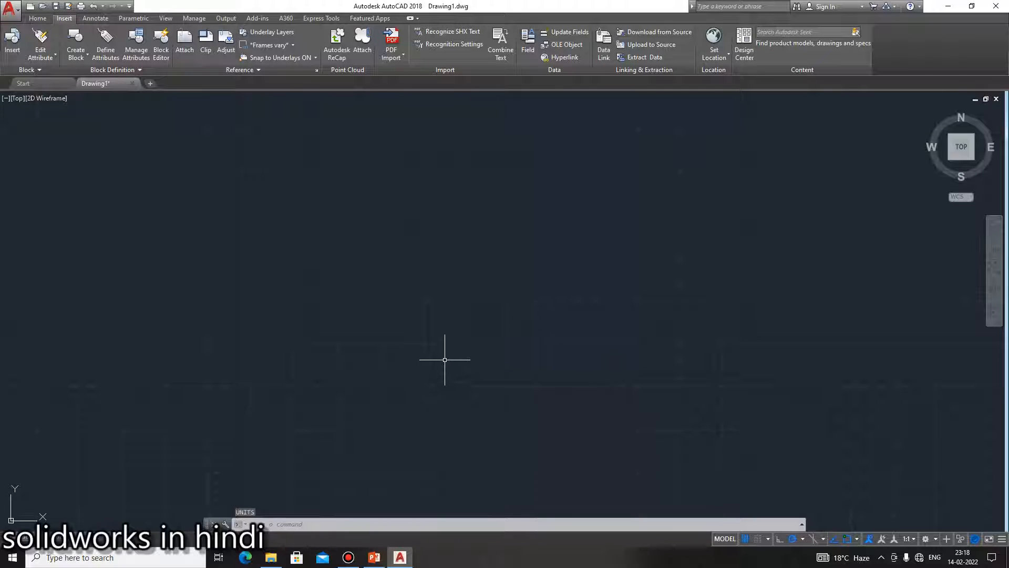
Step: Check the stepped-shaft dimensions on the PowerPoint slide and draw its left edge in AutoCAD as a vertical line 40 mm upward
left_click(371, 559)
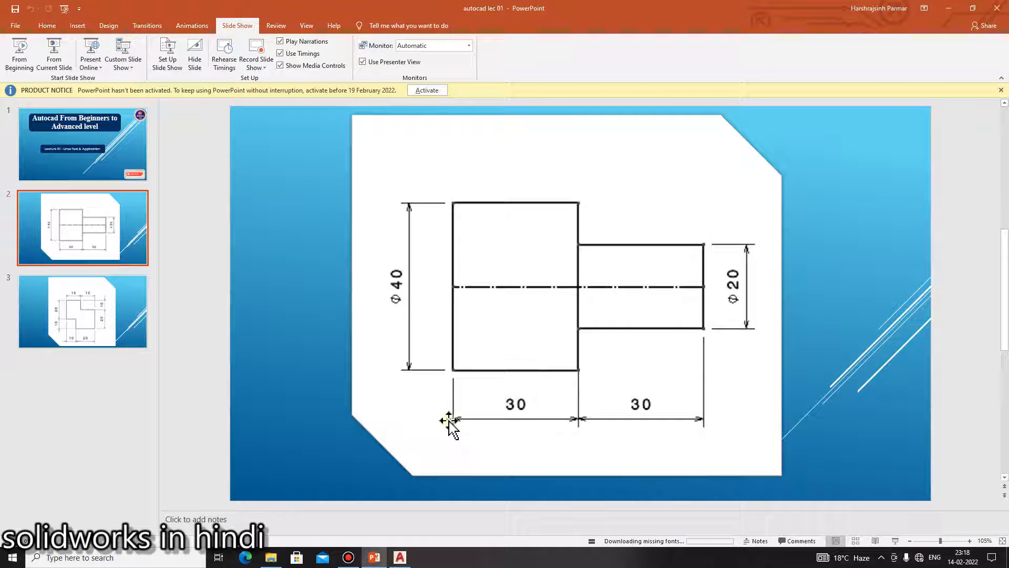
left_click(382, 560)
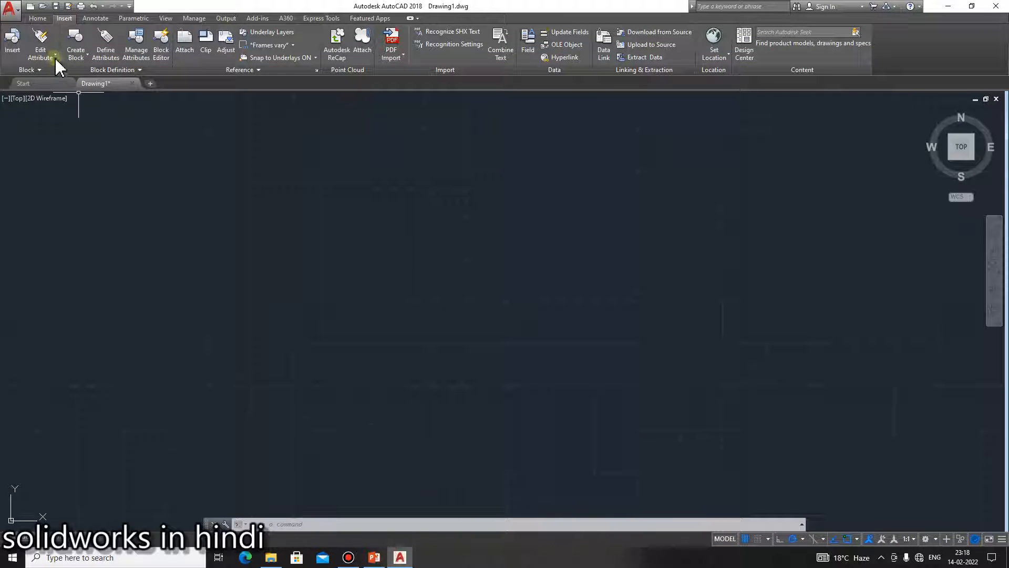
left_click(38, 20)
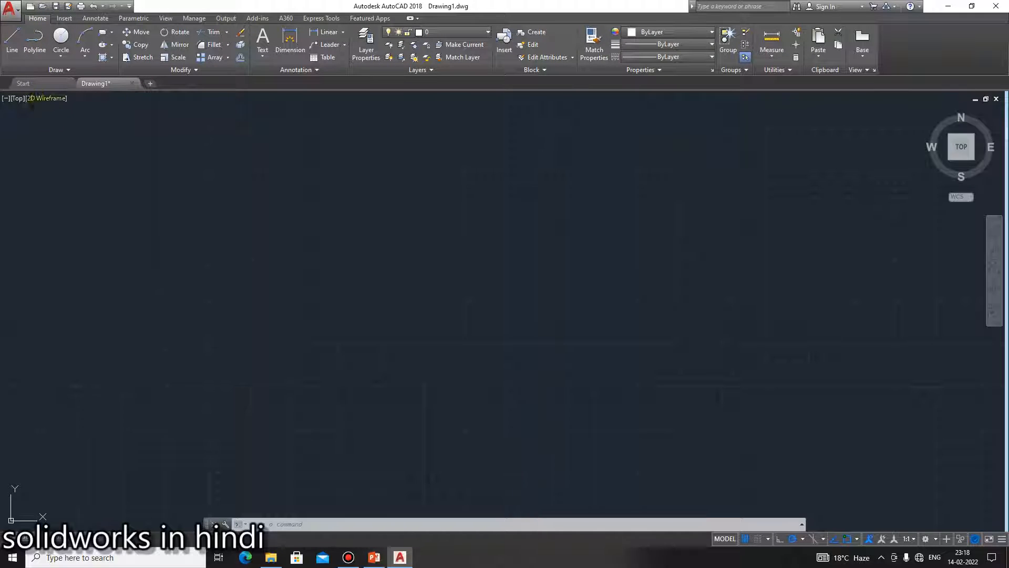
left_click(14, 55)
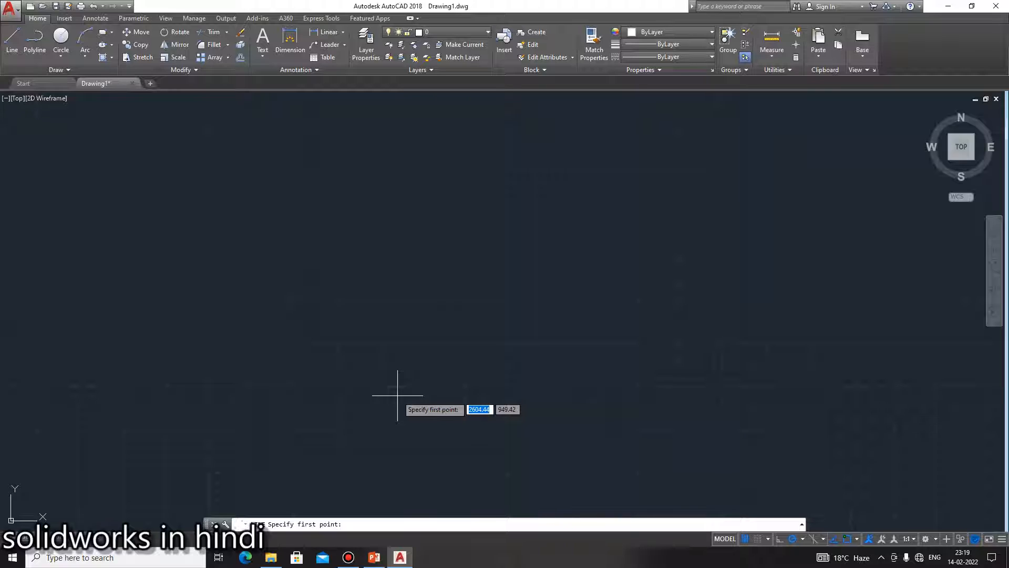
left_click(342, 422)
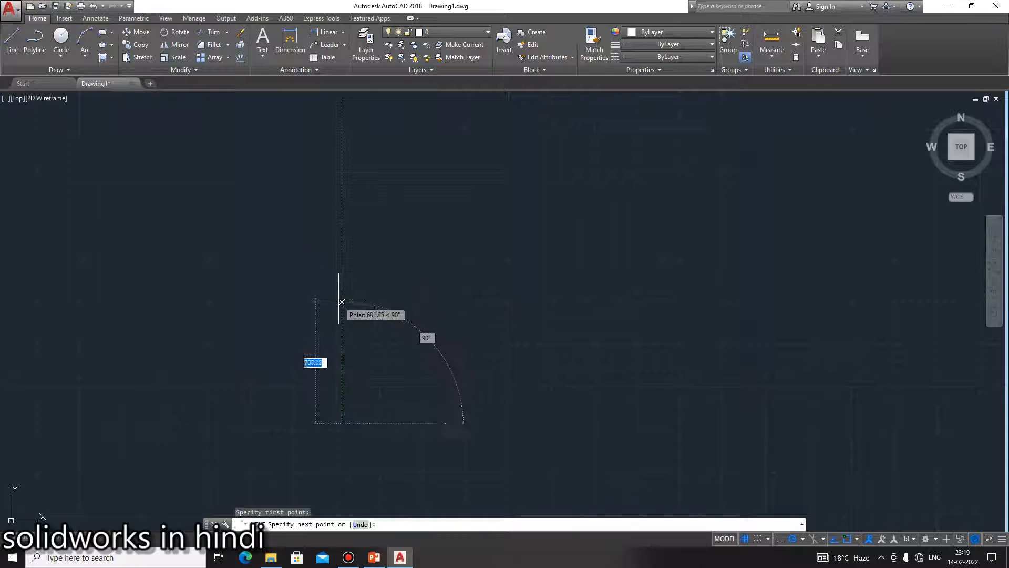
left_click(377, 559)
left_click(378, 560)
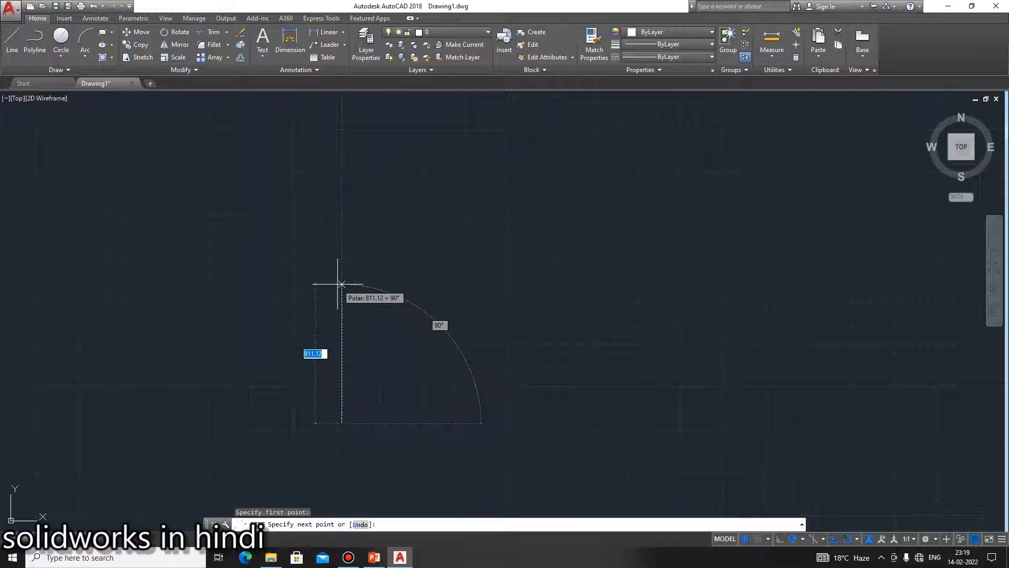
type("40")
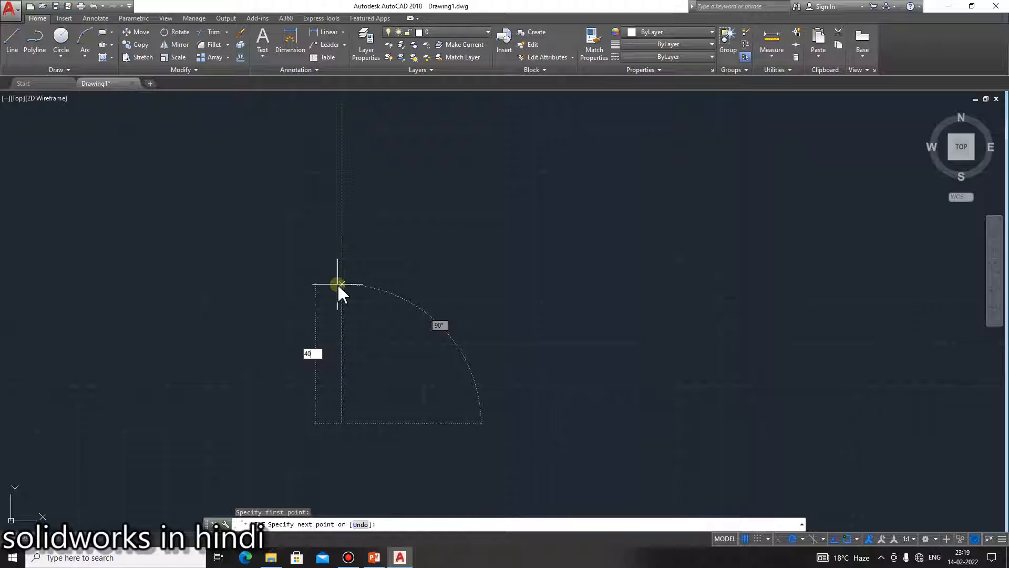
key("Return")
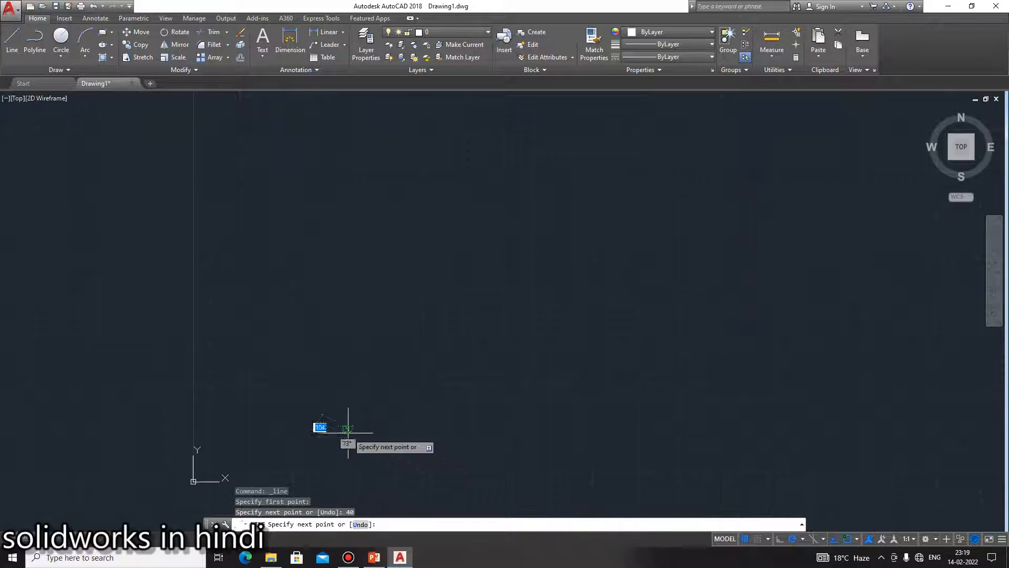
Step: Recheck the PowerPoint slide and continue the AutoCAD line 30 mm horizontally to the right as the top edge
scroll(355, 436, "up", 10)
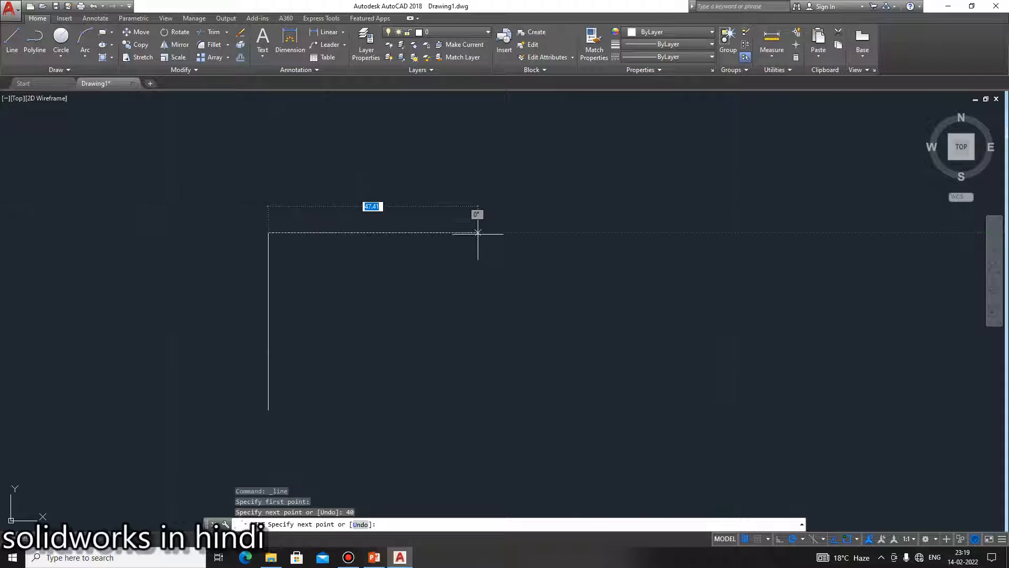
left_click(382, 564)
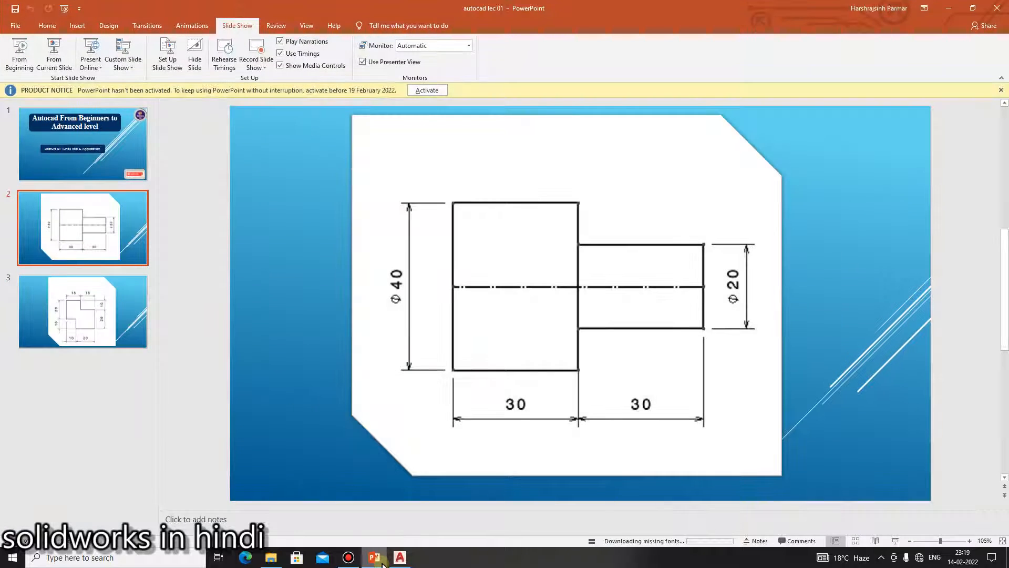
left_click(382, 564)
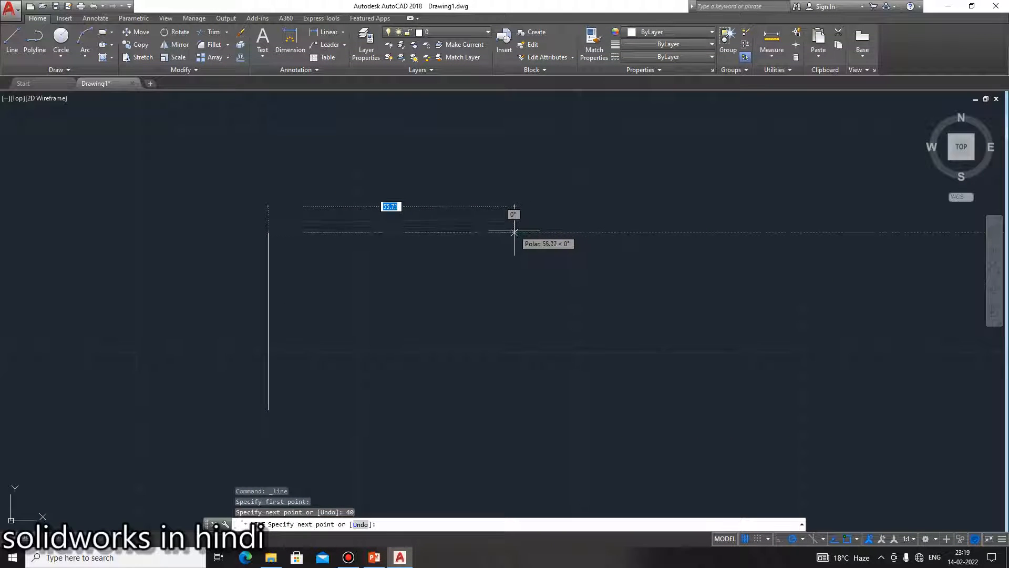
type("3")
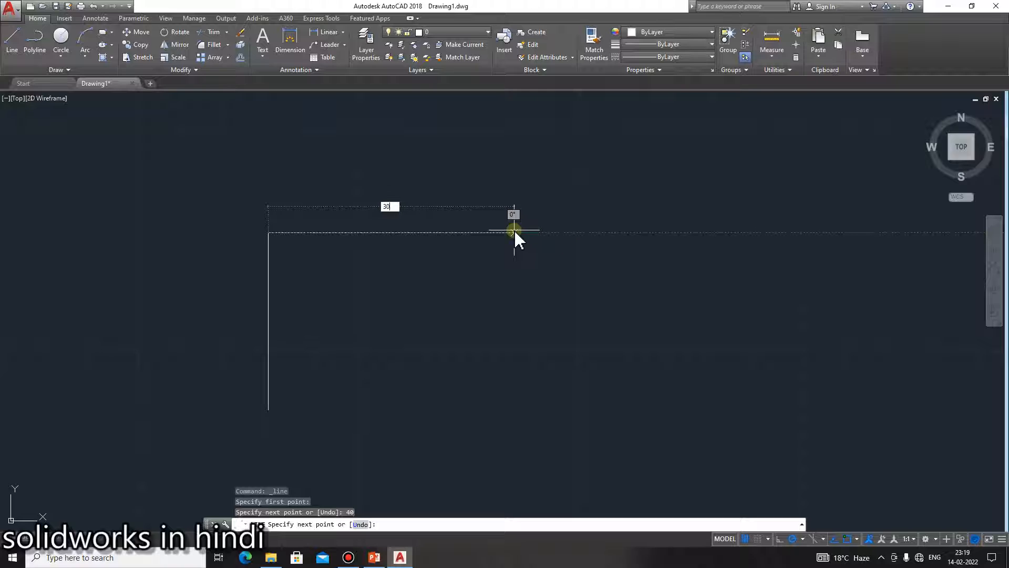
type("0")
key("Return")
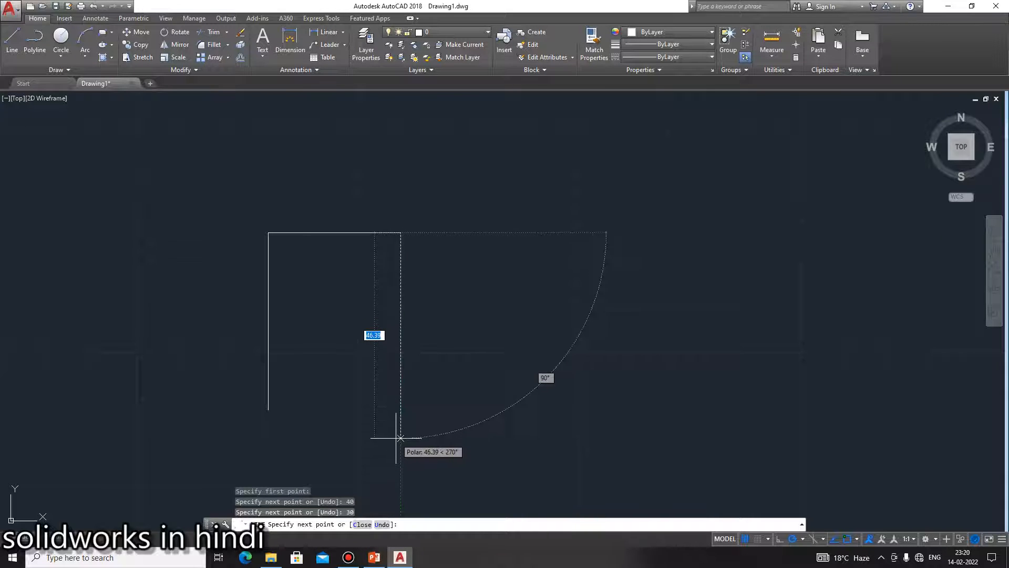
Step: Draw the right edge 40 mm downward and close the rectangle at the lower end of the left edge
type("40")
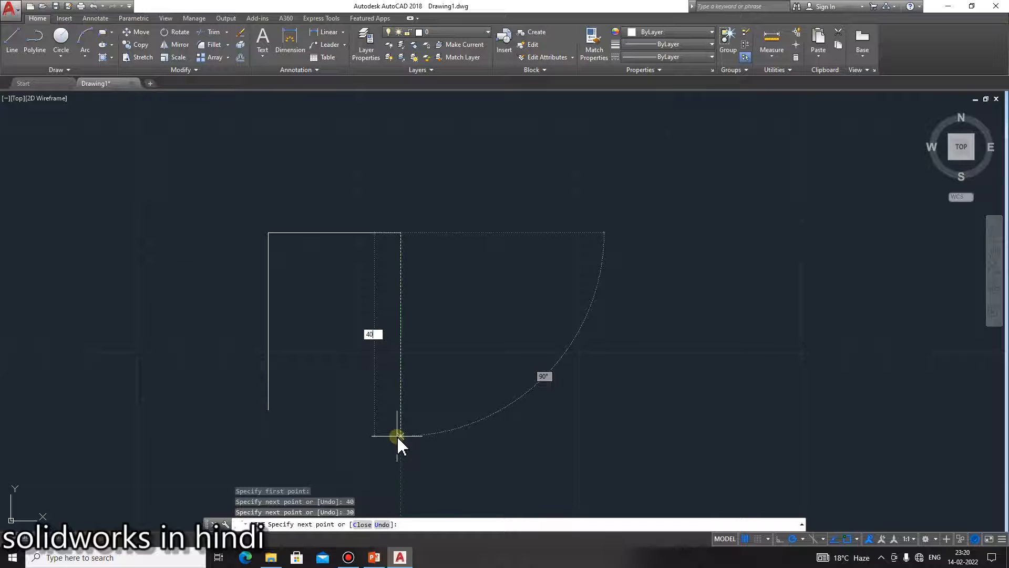
key("Return")
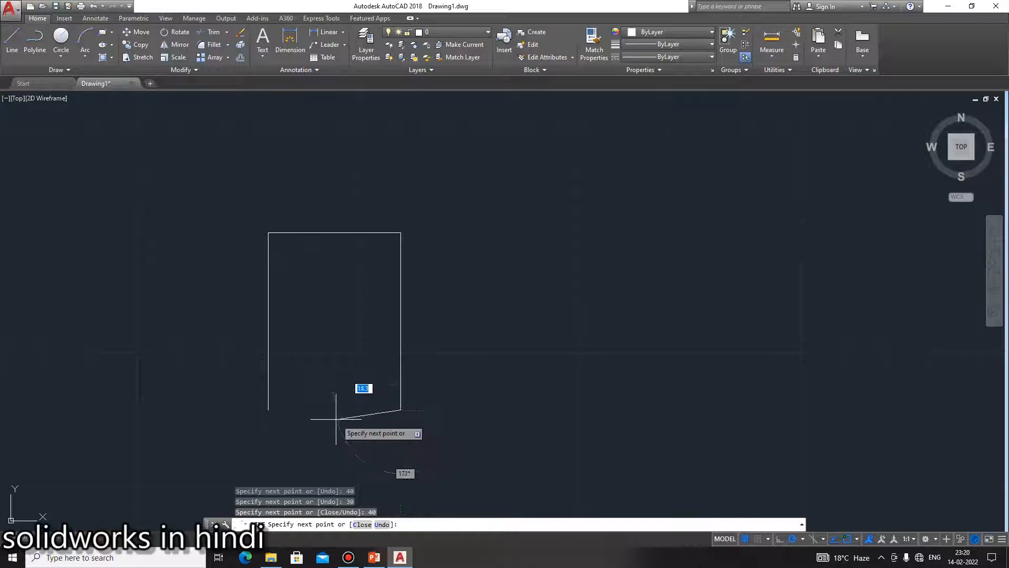
left_click(268, 409)
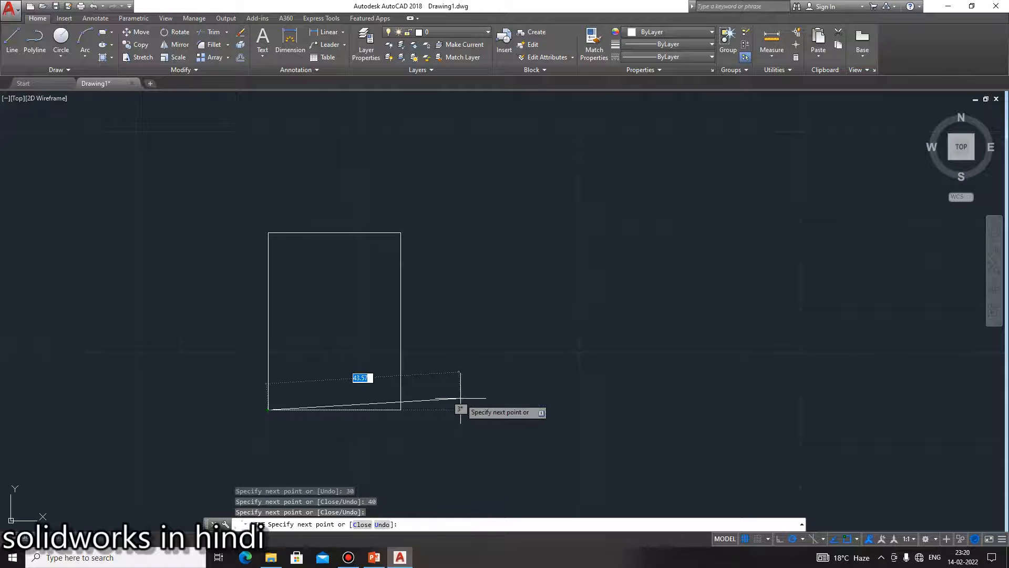
key("Escape")
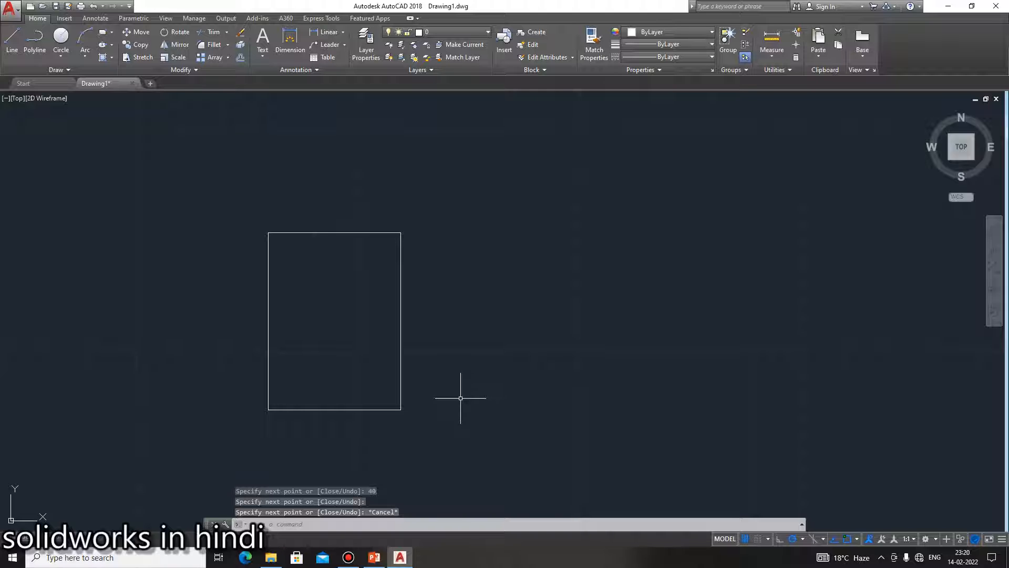
Step: Check the centerline on the PowerPoint slide and enable the Midpoint object snap in AutoCAD
left_click(379, 559)
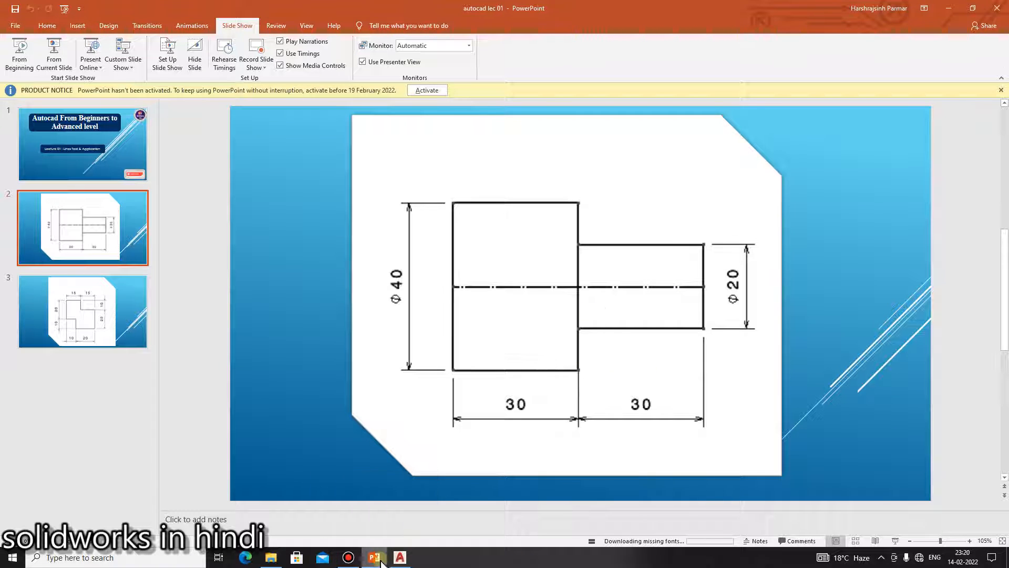
left_click(400, 558)
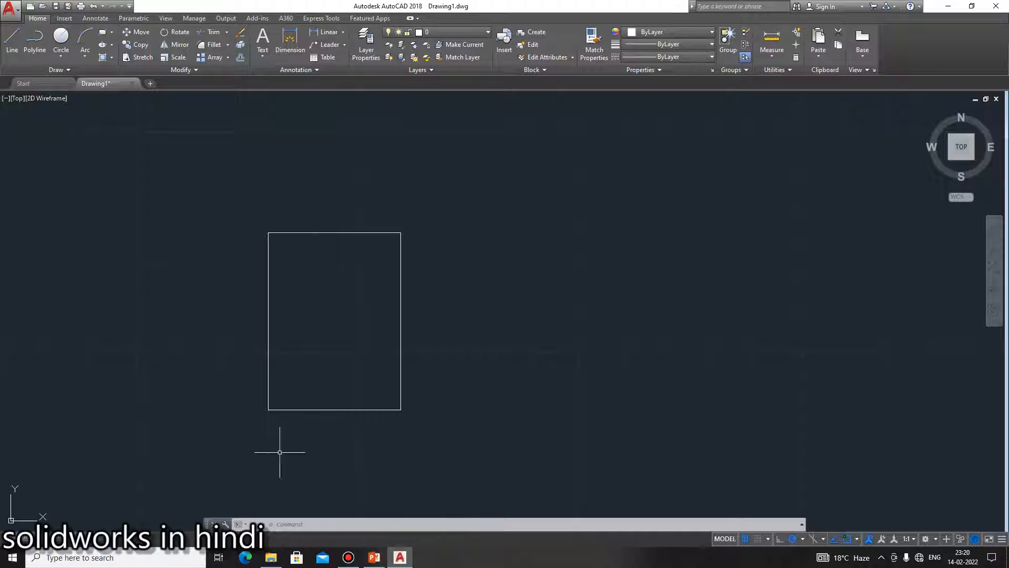
left_click(12, 52)
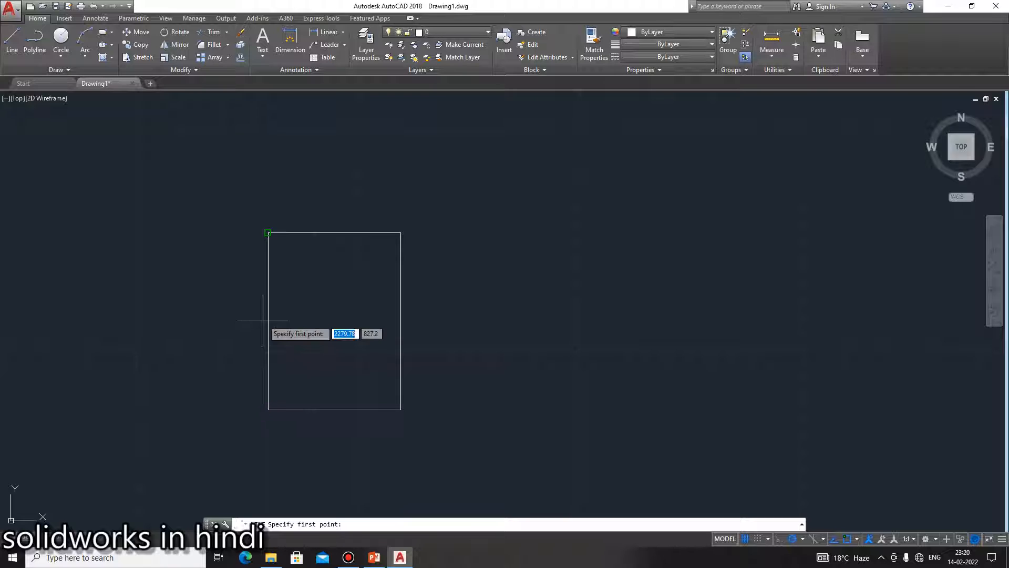
key("Escape")
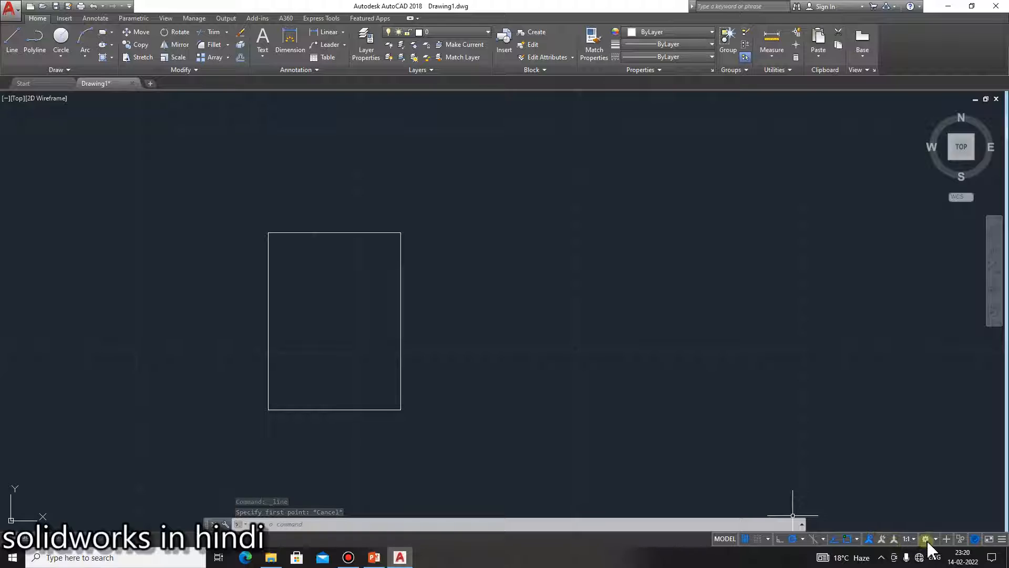
left_click(856, 539)
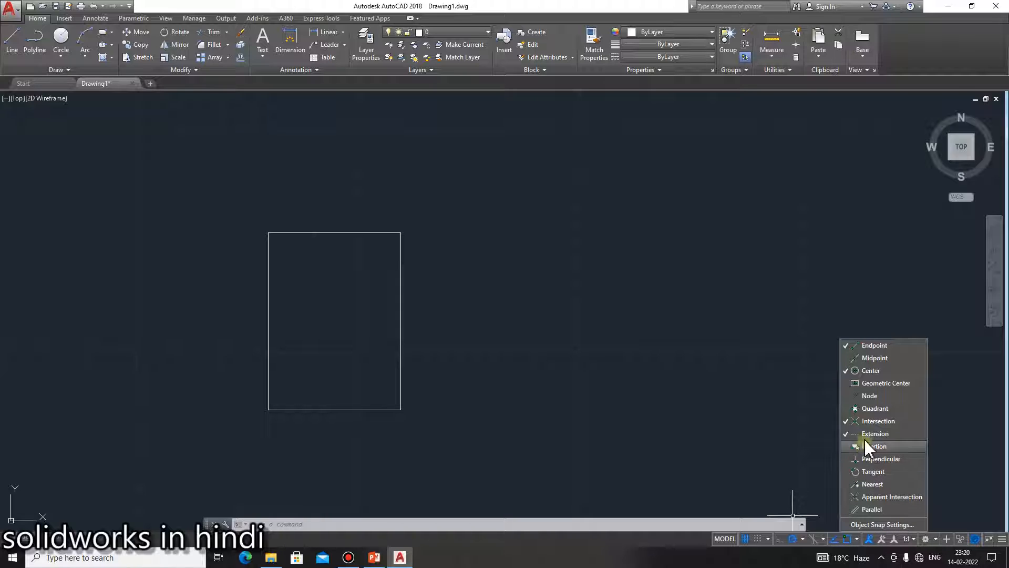
left_click(863, 357)
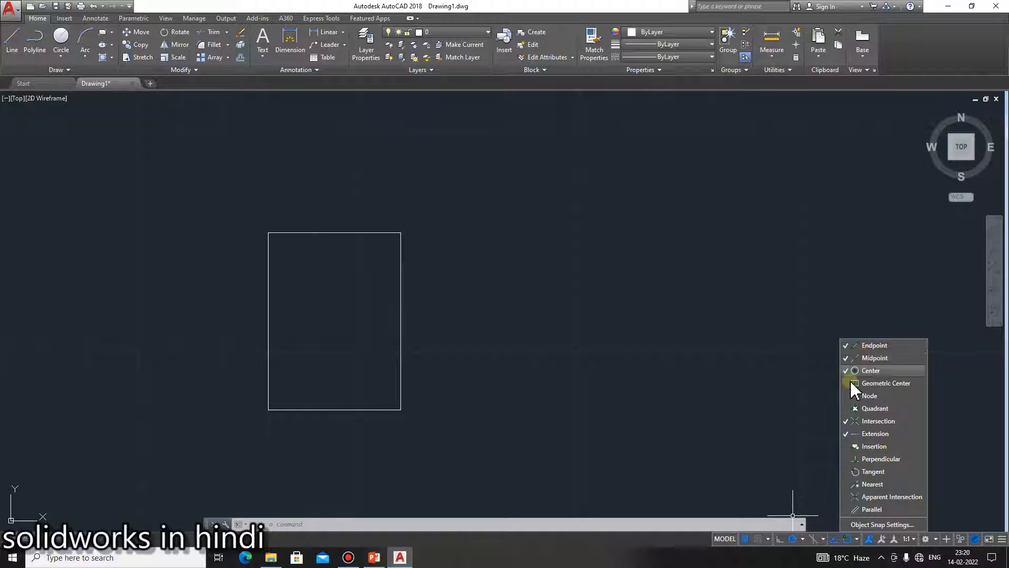
left_click(793, 423)
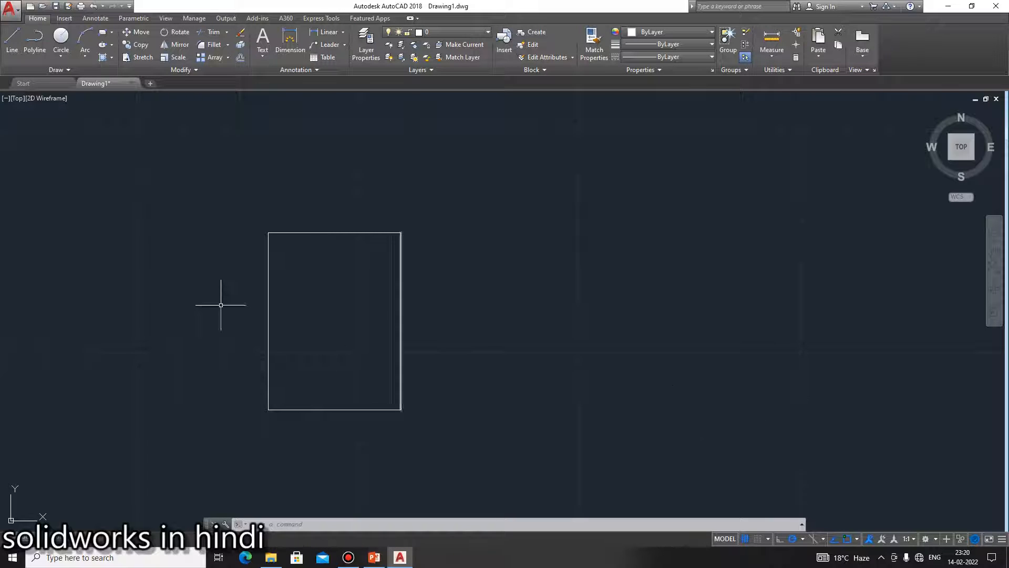
Step: Draw a 70 mm horizontal centerline to the right from the midpoint of the rectangle's left edge
left_click(15, 57)
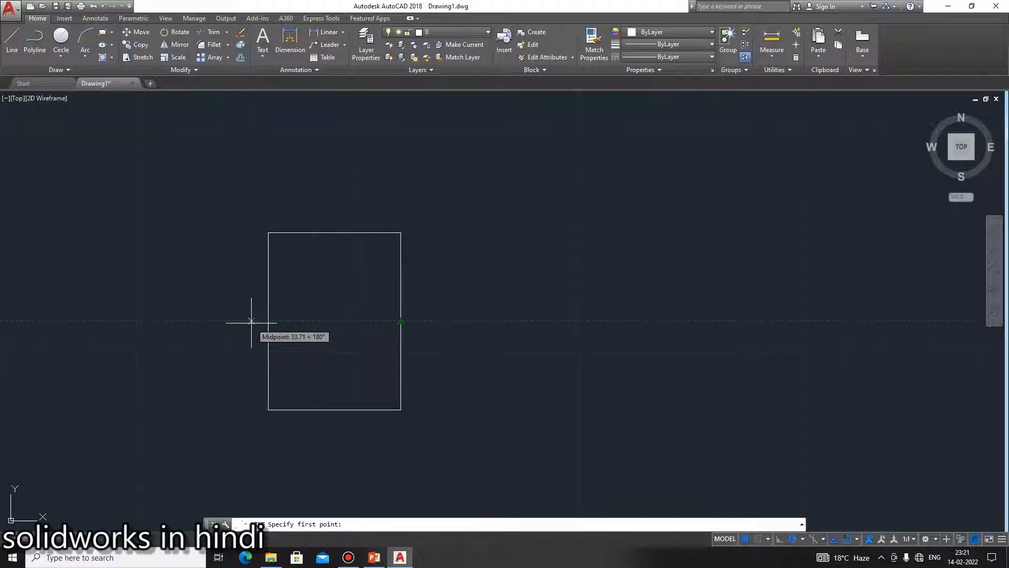
left_click(268, 320)
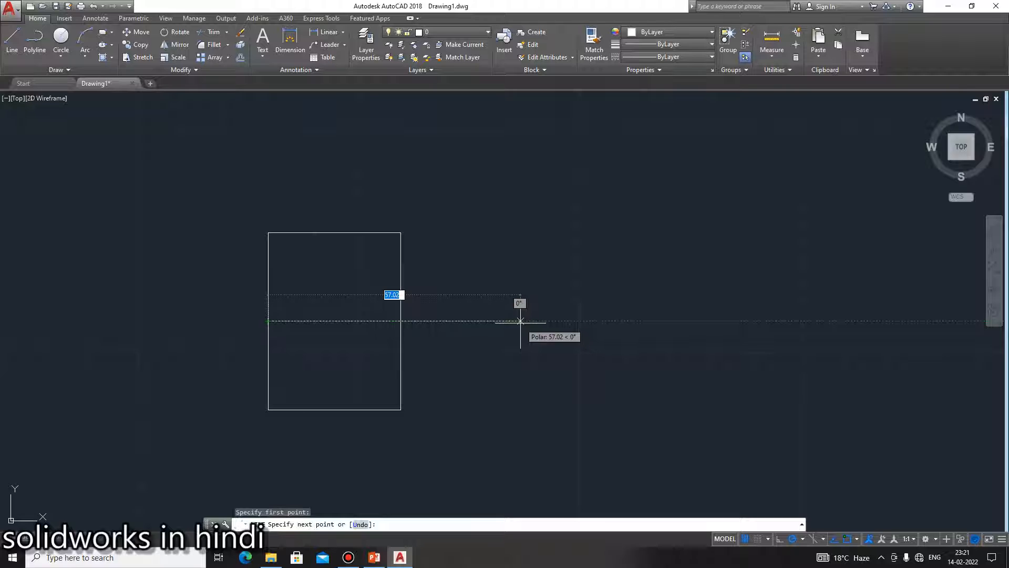
type("70")
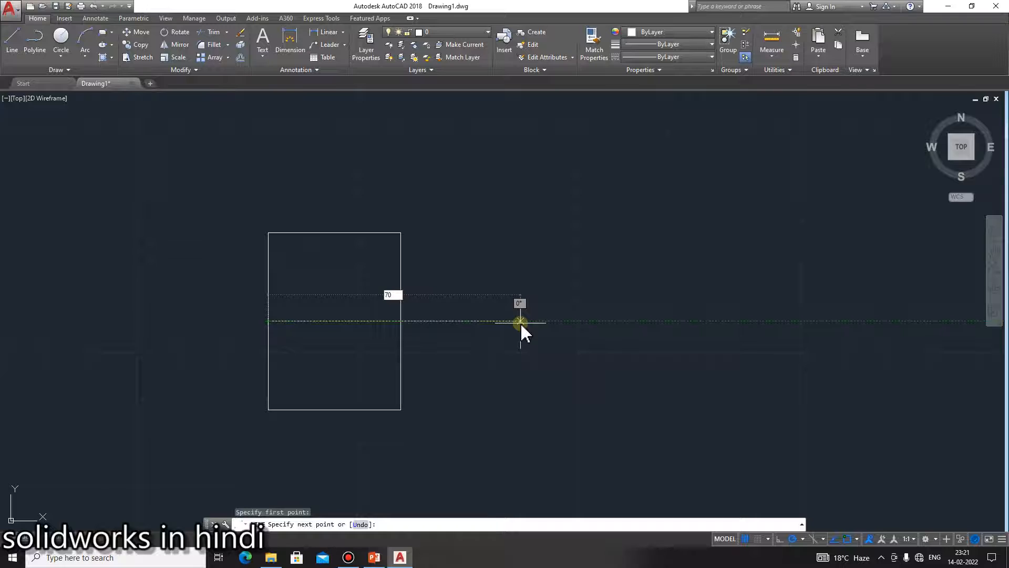
key("Return")
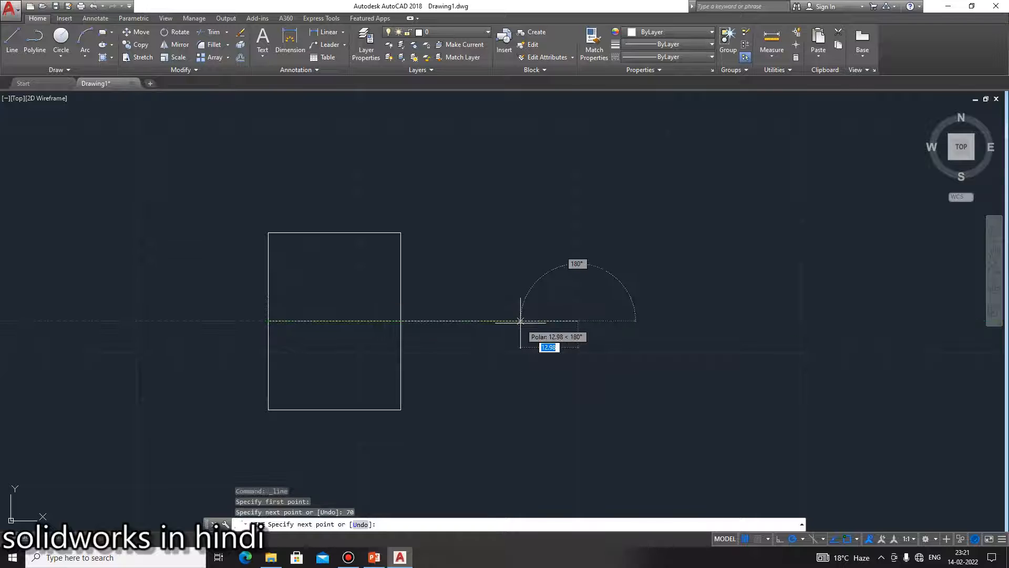
key("Escape")
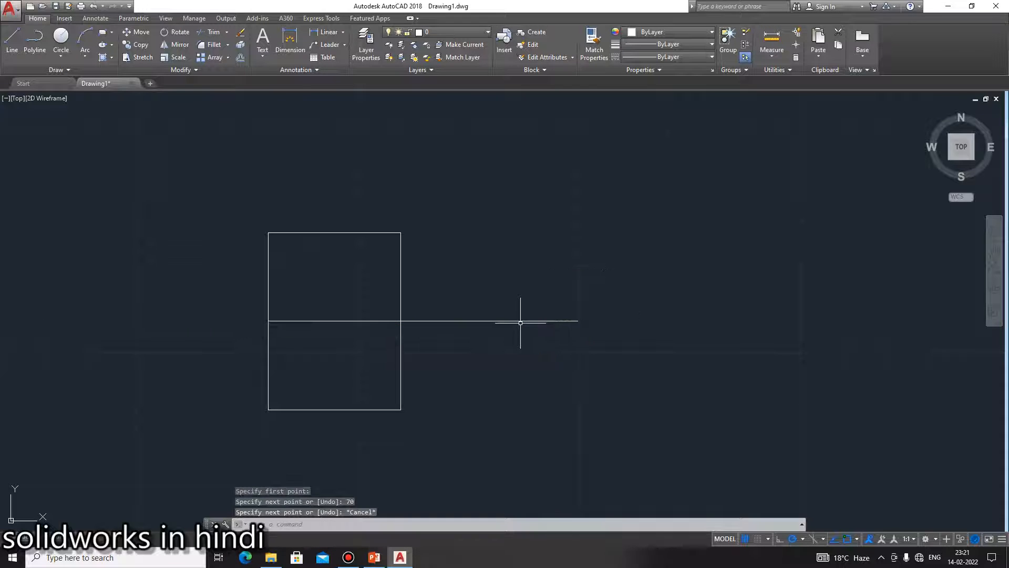
Step: Check the PowerPoint slide and draw the small section's upper half in AutoCAD, 10 mm up from the centerline's end and across to the rectangle
left_click(374, 557)
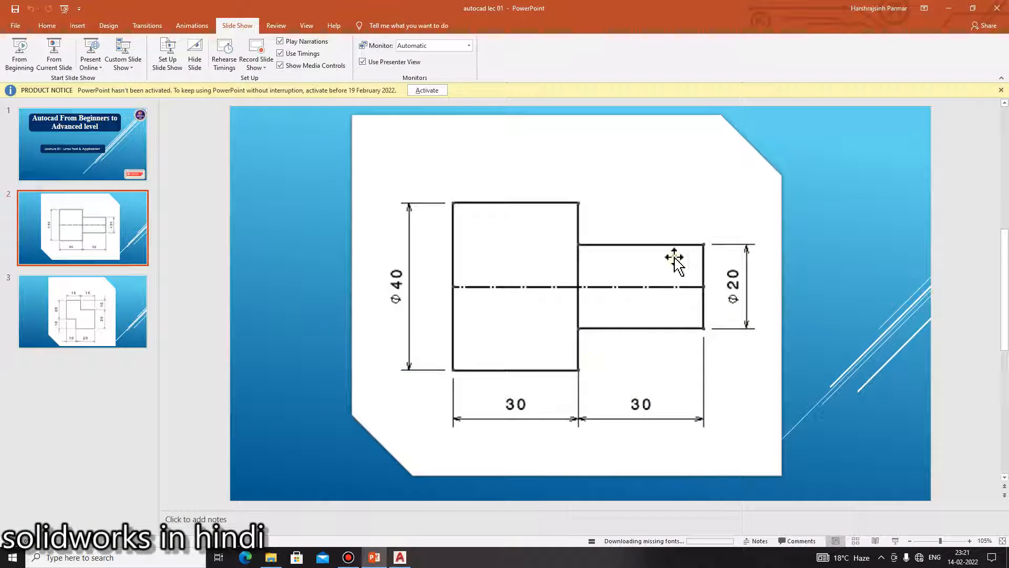
left_click(400, 557)
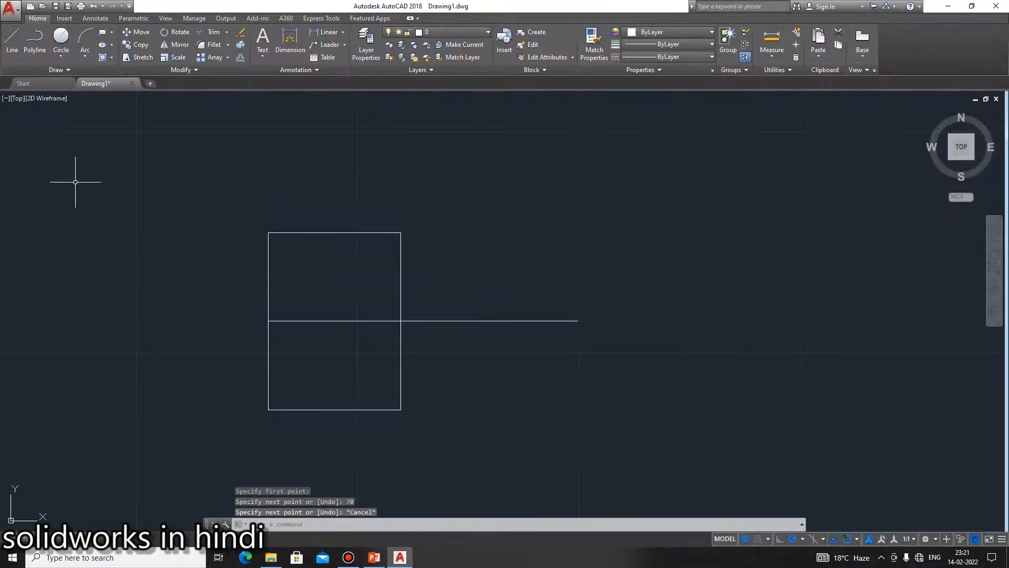
left_click(13, 51)
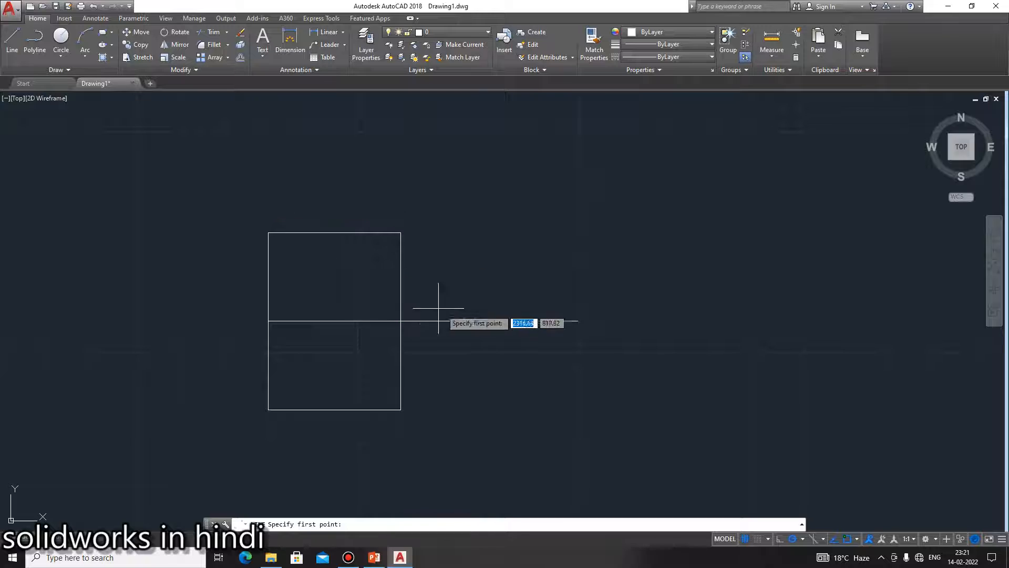
left_click(577, 321)
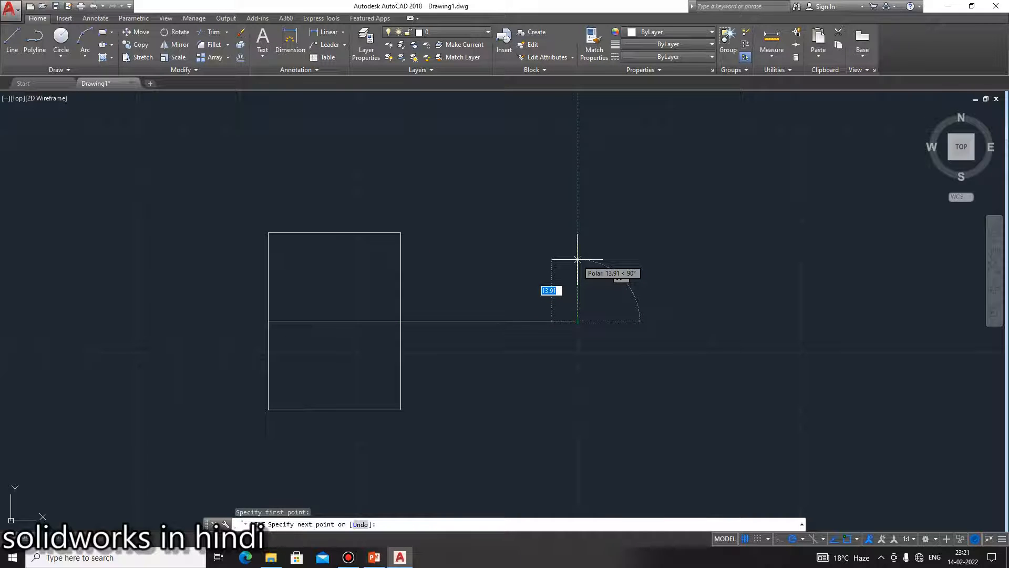
type("10")
key("Return")
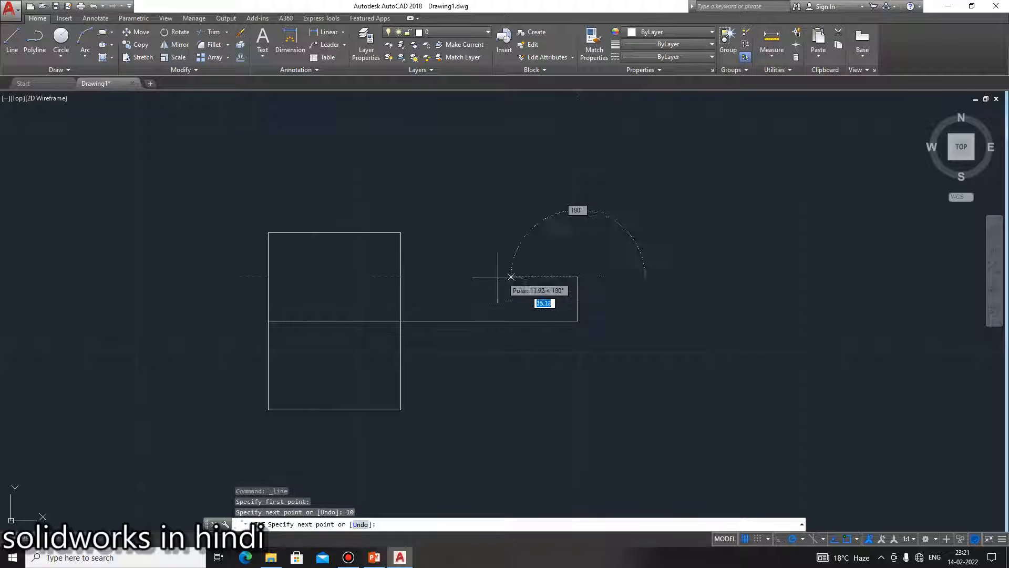
left_click(405, 276)
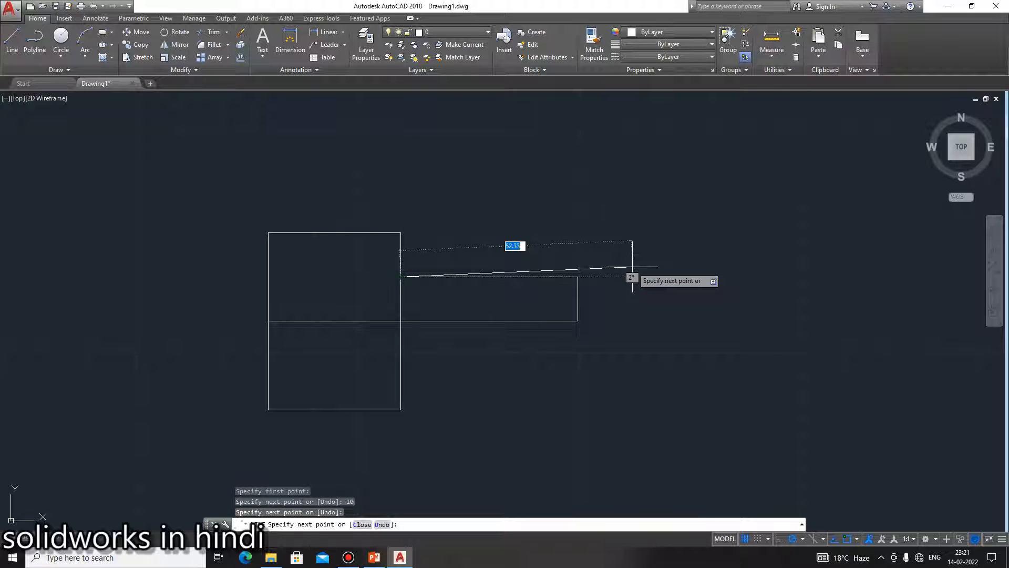
key("Escape")
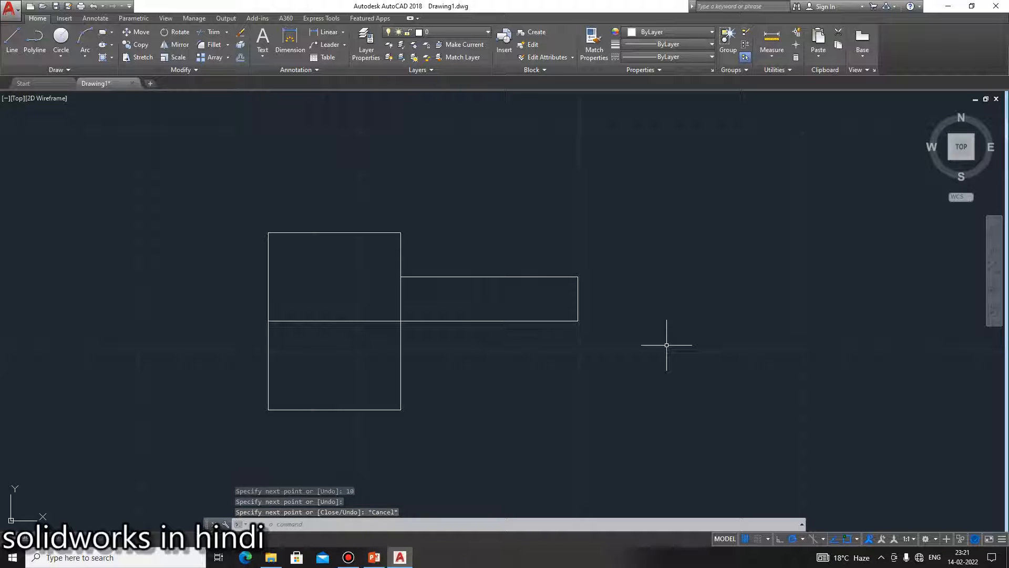
Step: Draw the small section's lower half from the centerline's end, 10 mm down and horizontally back to the rectangle's right edge
key("Return")
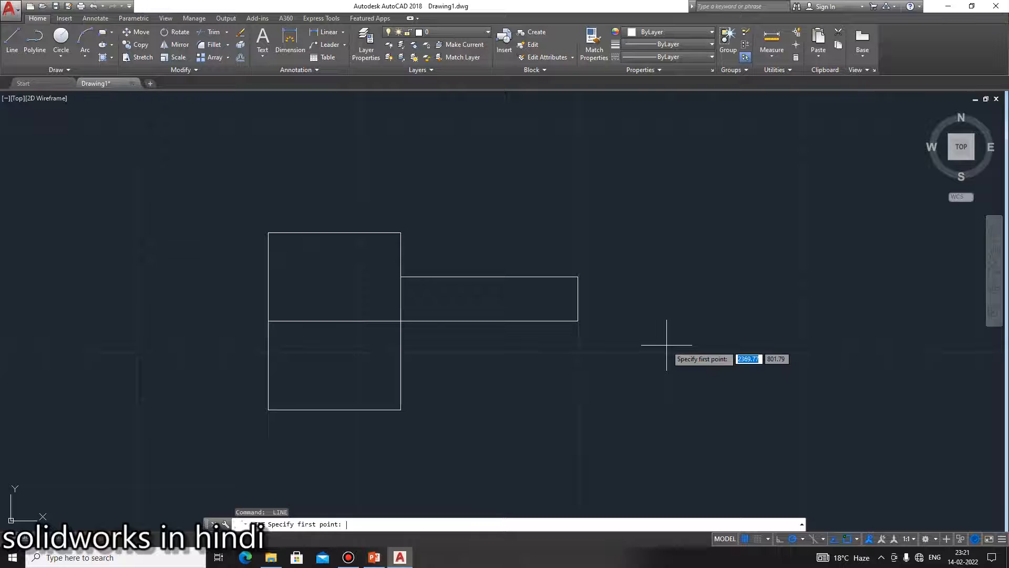
left_click(577, 322)
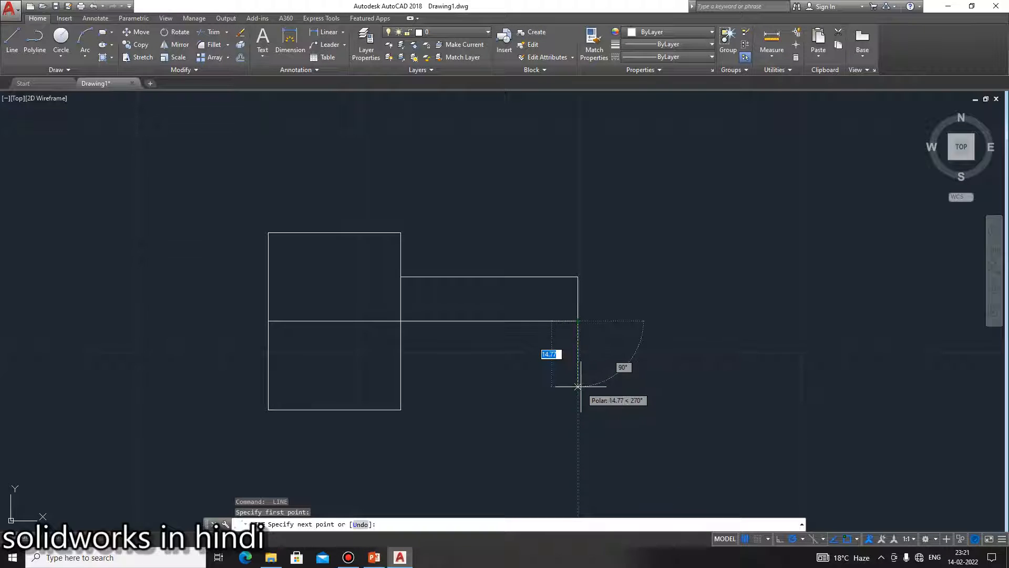
type("10")
key("Return")
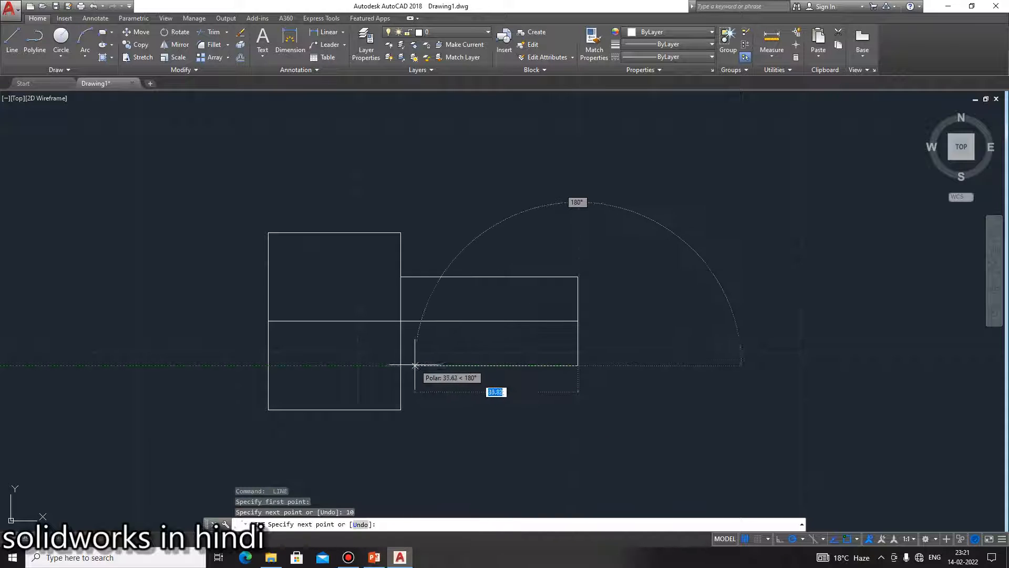
left_click(401, 365)
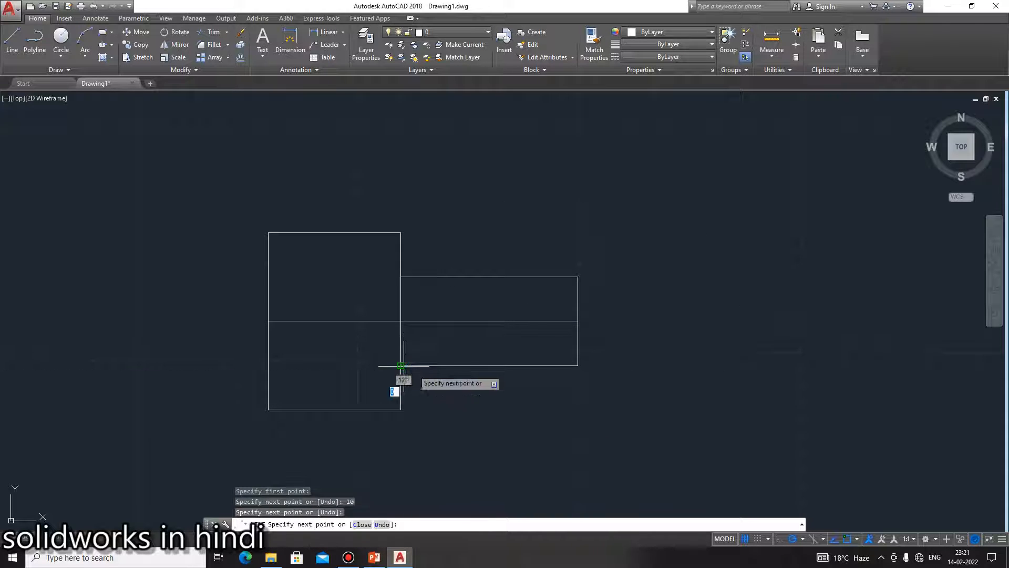
key("Escape")
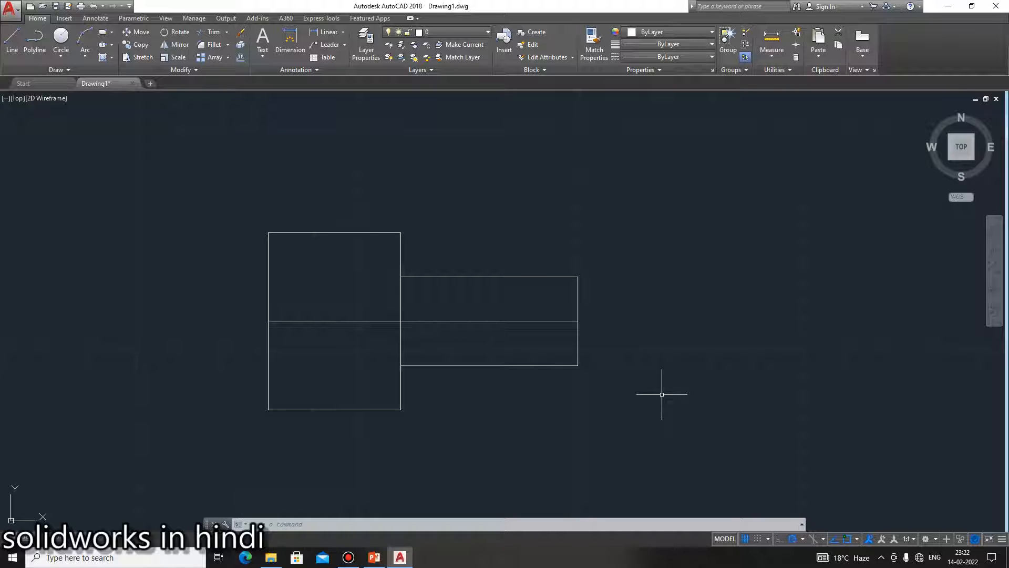
Step: Dimension the height of the large rectangle with the DIM command, placing the dimension outside its left edge
type("D")
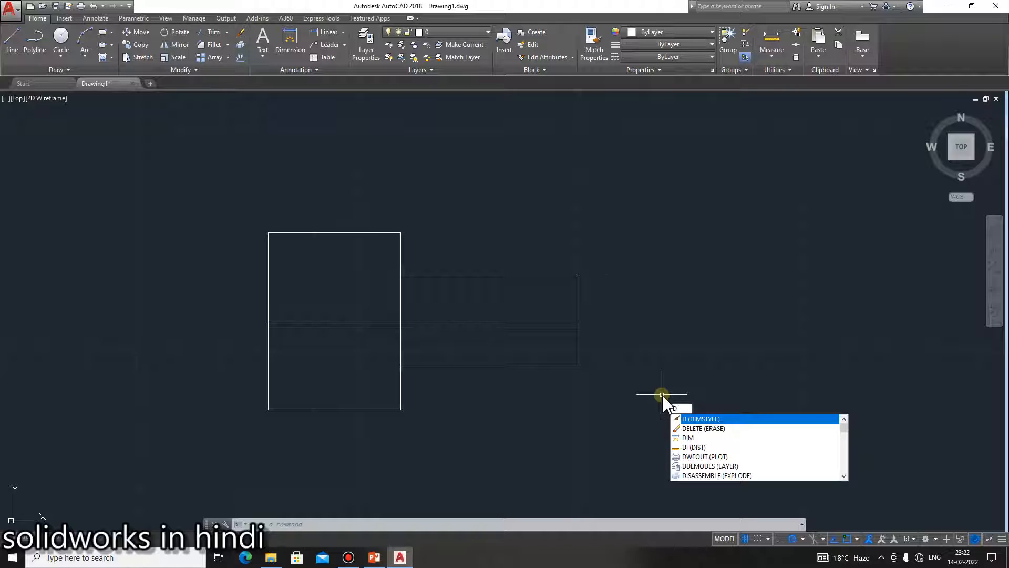
type("IM")
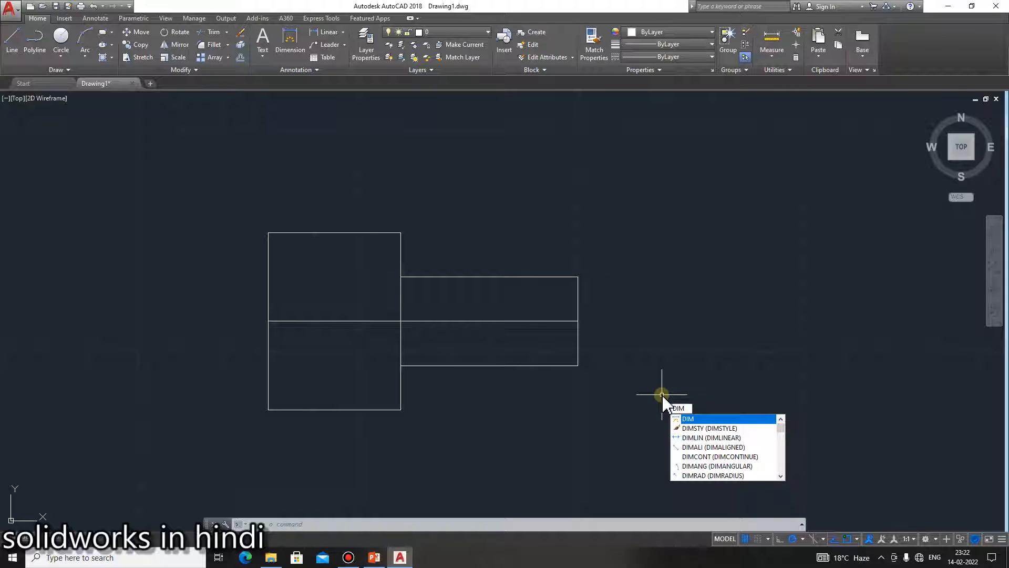
key("Return")
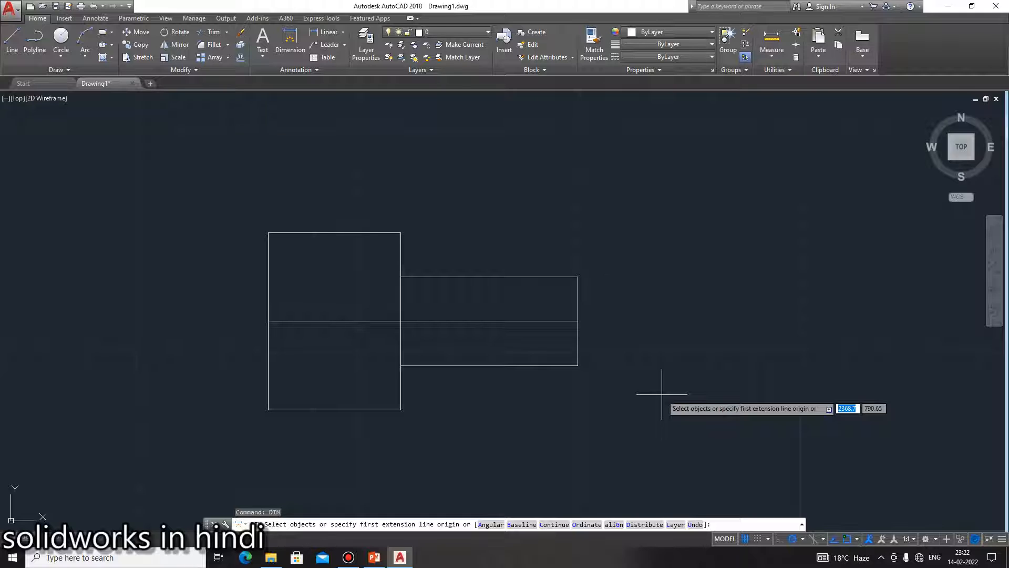
key("Return")
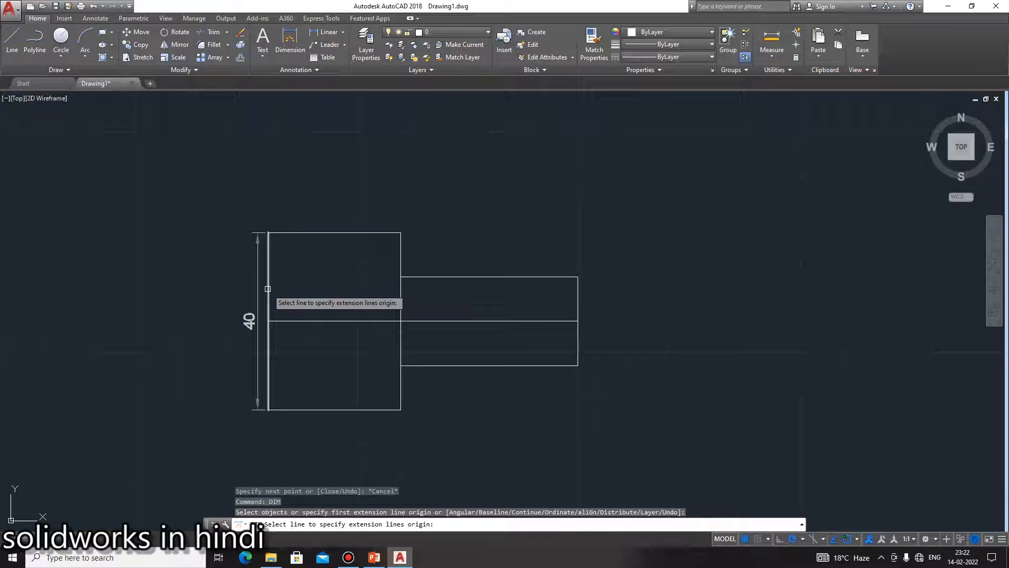
left_click(268, 289)
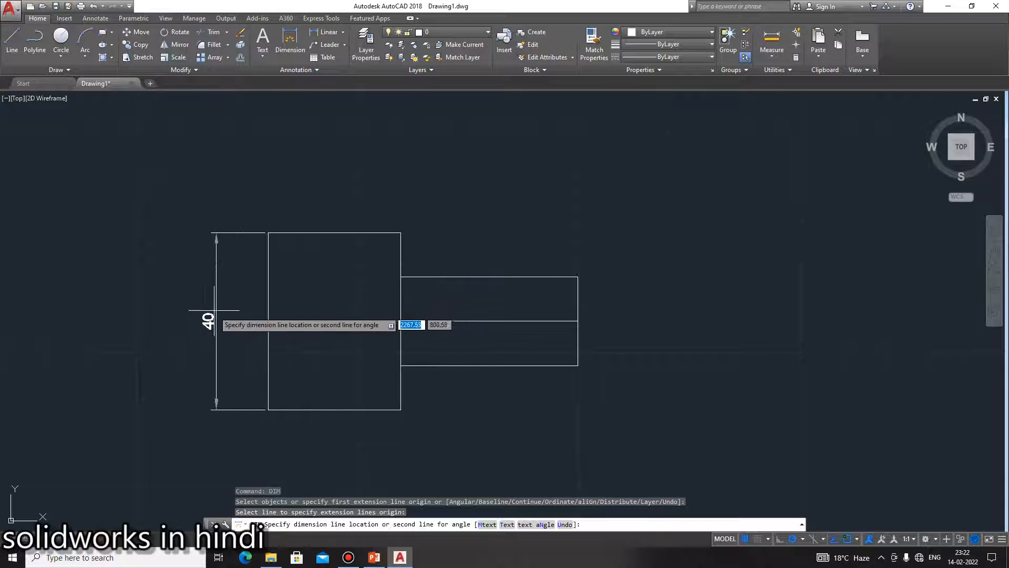
left_click(236, 322)
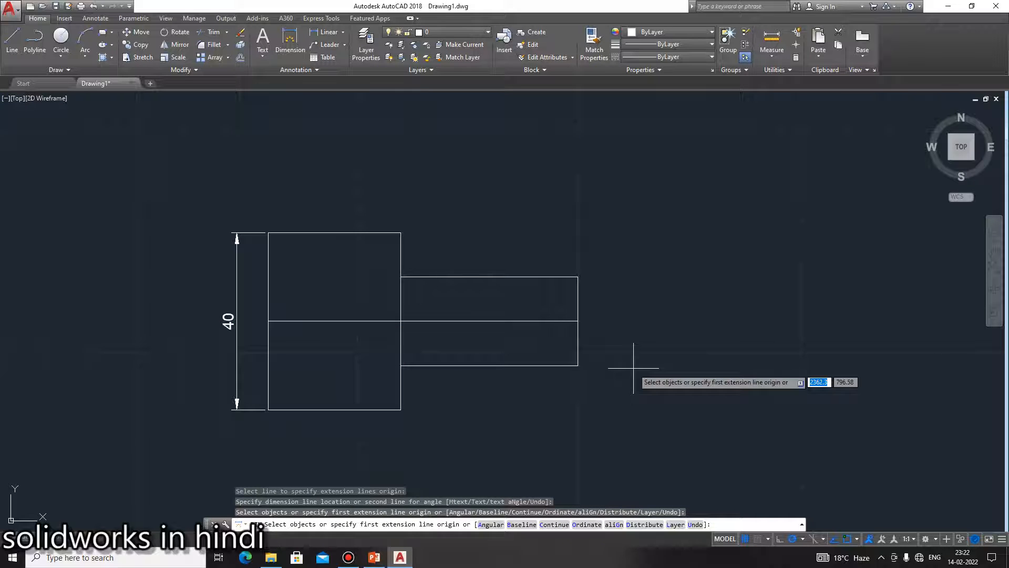
Step: Dimension the width of the large rectangle, placing the dimension above its top edge
key("Return")
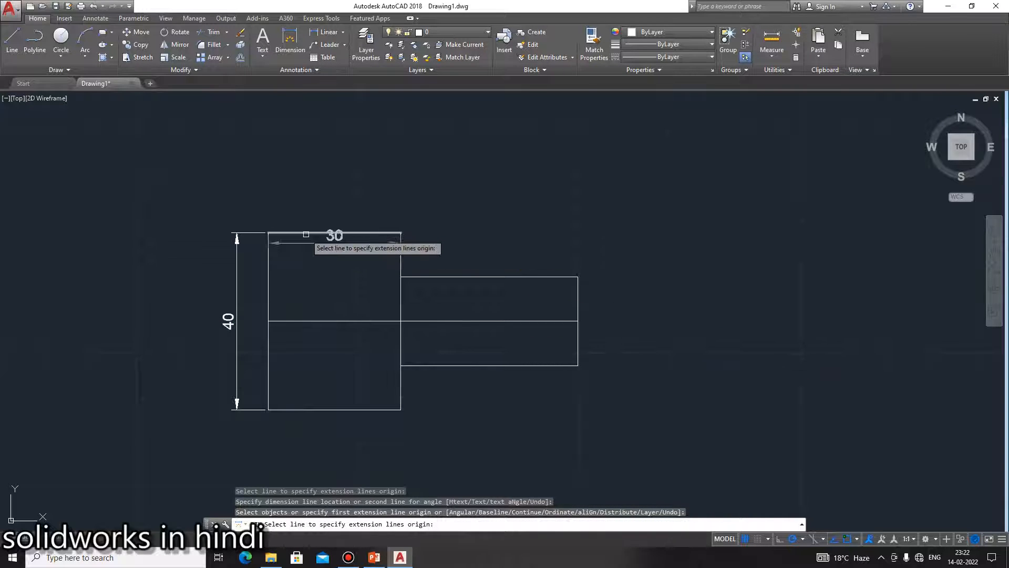
left_click(307, 233)
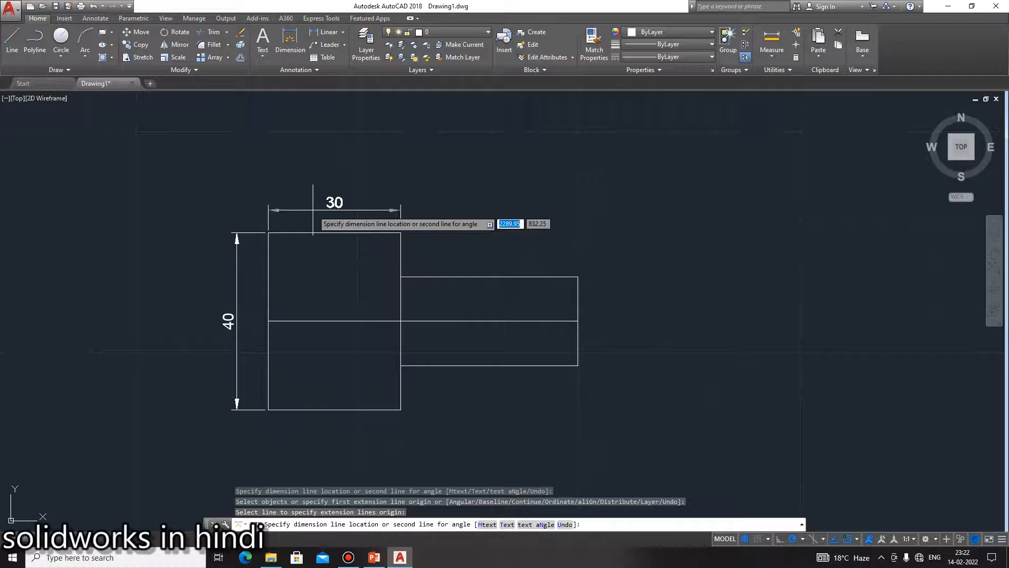
left_click(314, 205)
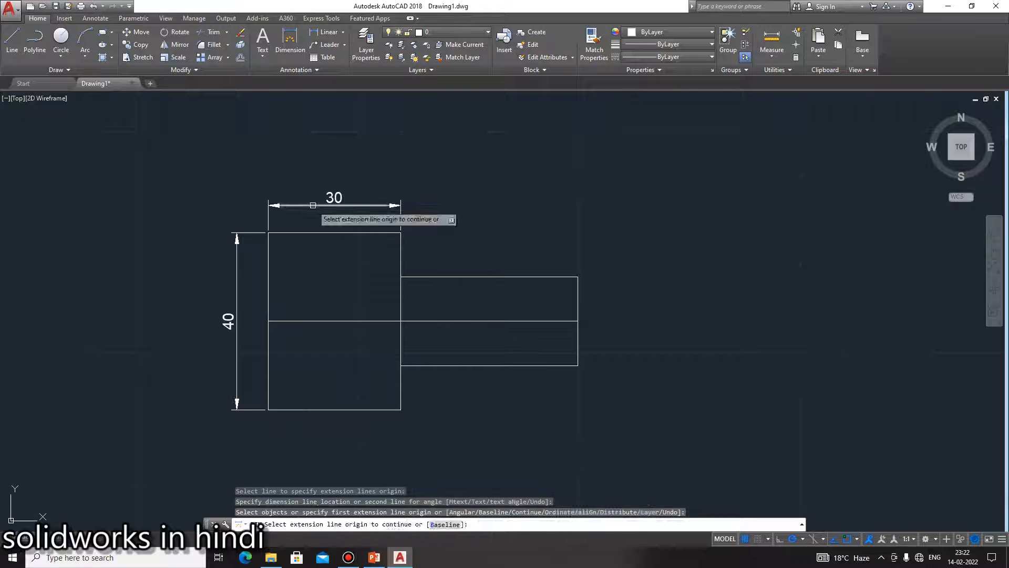
Step: Recheck the section lengths on the PowerPoint slide and preview the dimension of the small section's lower edge in AutoCAD
left_click(372, 559)
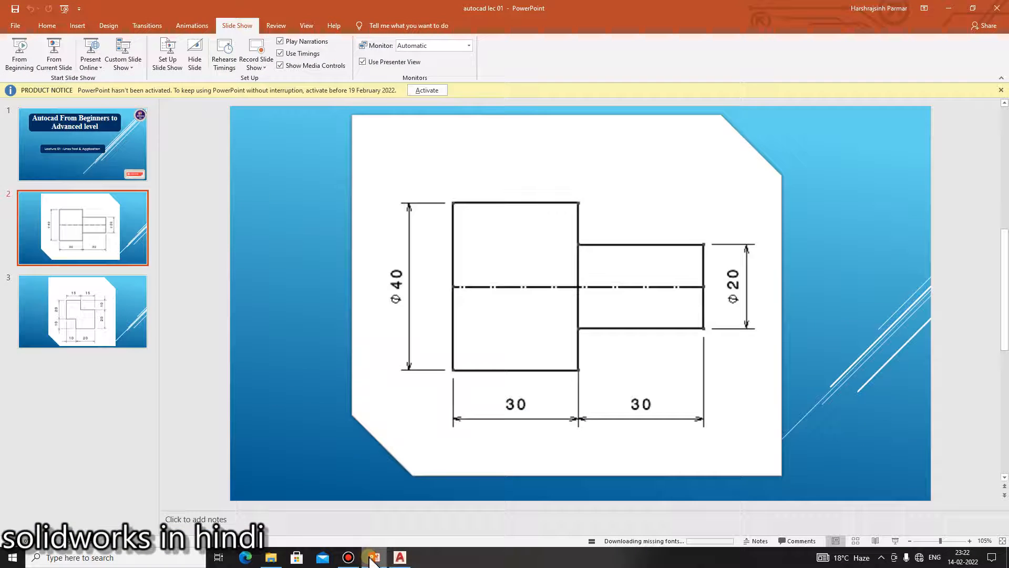
left_click(400, 557)
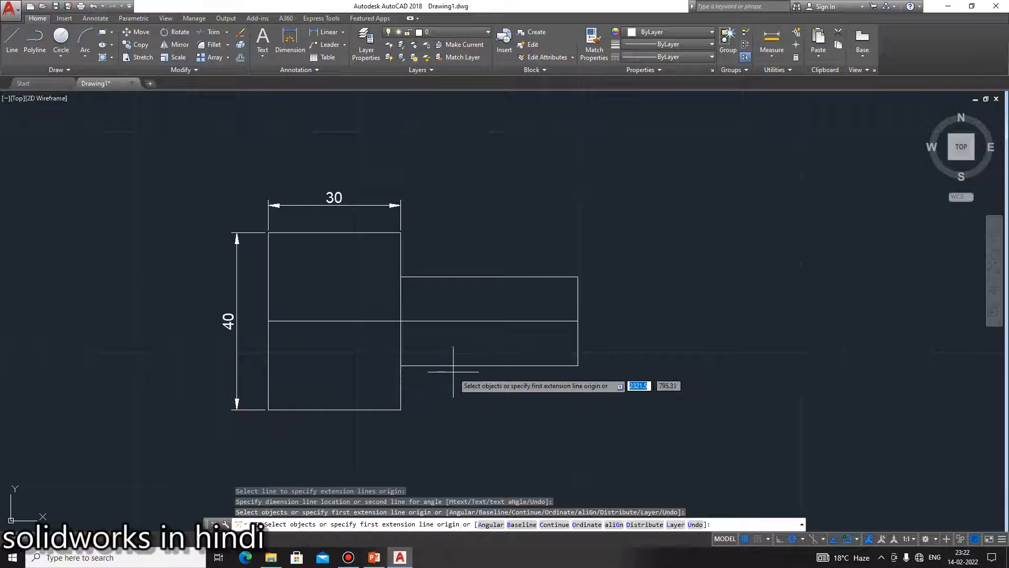
left_click(378, 560)
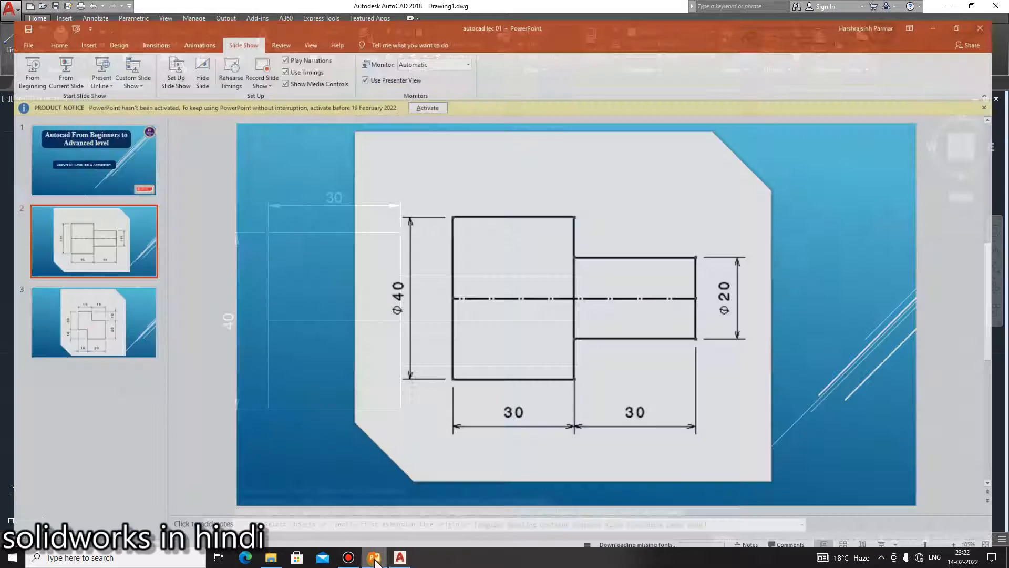
left_click(382, 561)
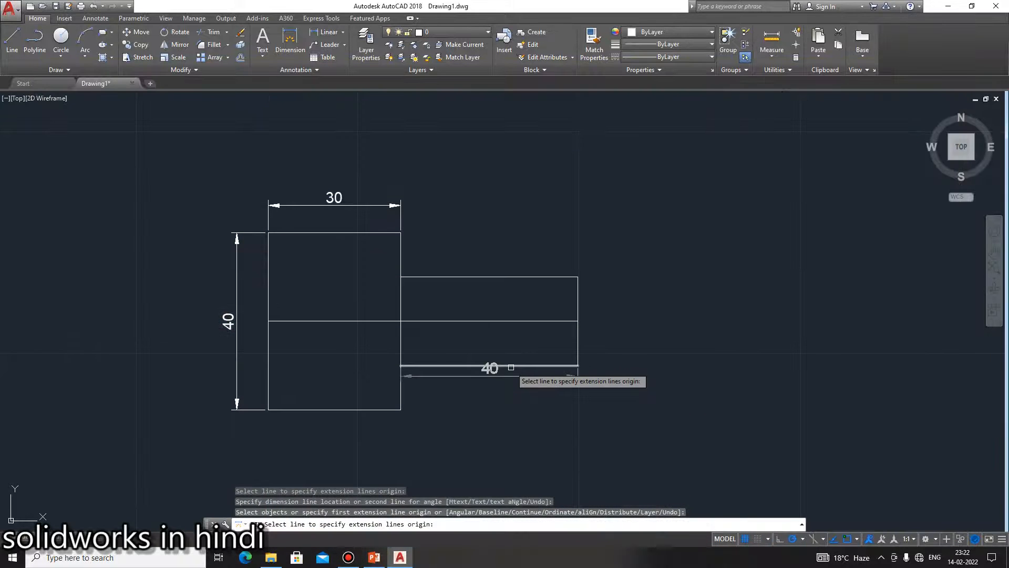
key("Escape")
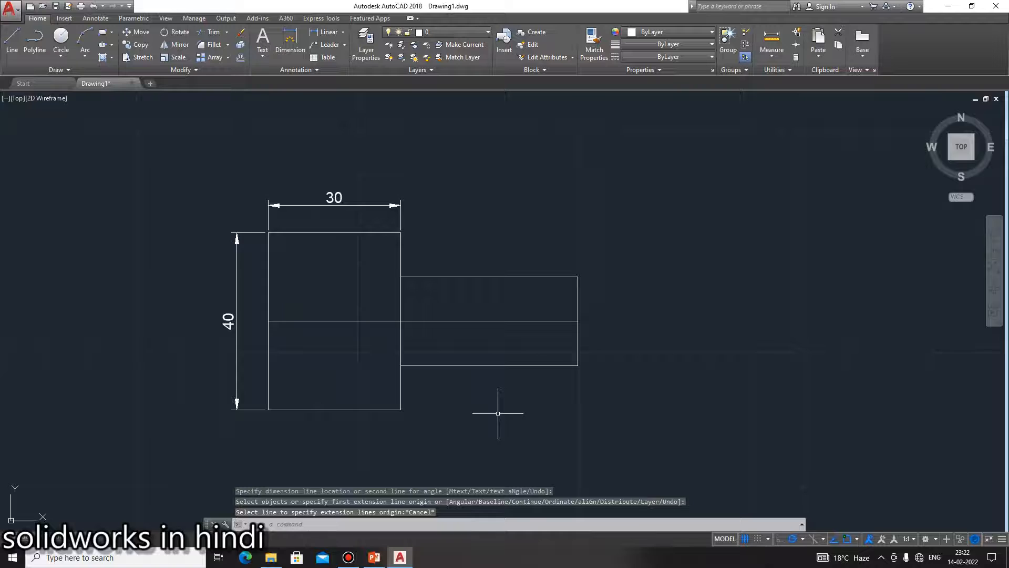
Step: Undo the dimensions, both halves of the small section and the centerline, leaving only the large rectangle
key("ctrl+z")
key("ctrl+z")
key("ctrl+z")
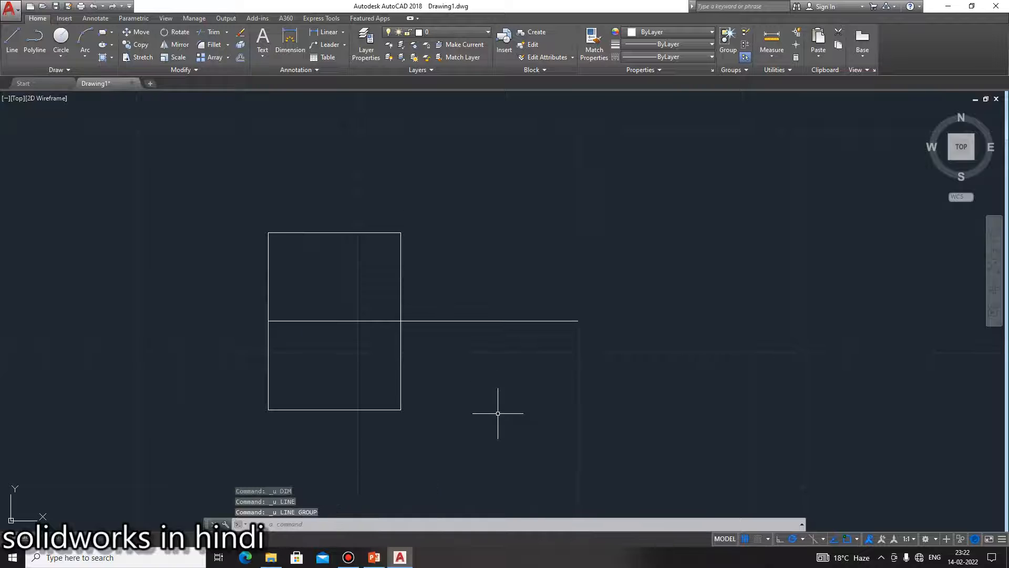
key("ctrl+z")
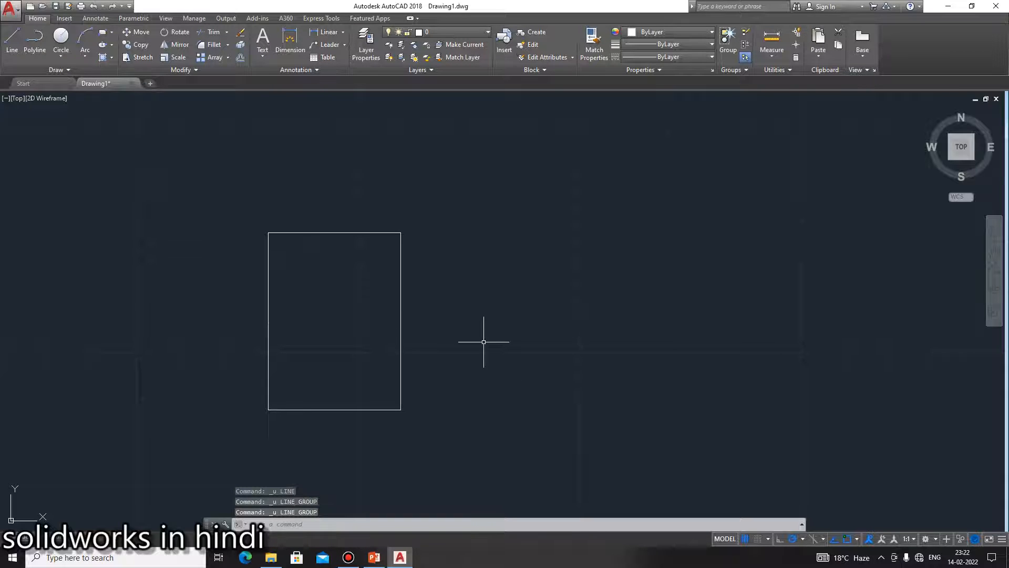
Step: Draw a 60-unit horizontal centerline to the right from the midpoint of the large rectangle's left edge
left_click(12, 44)
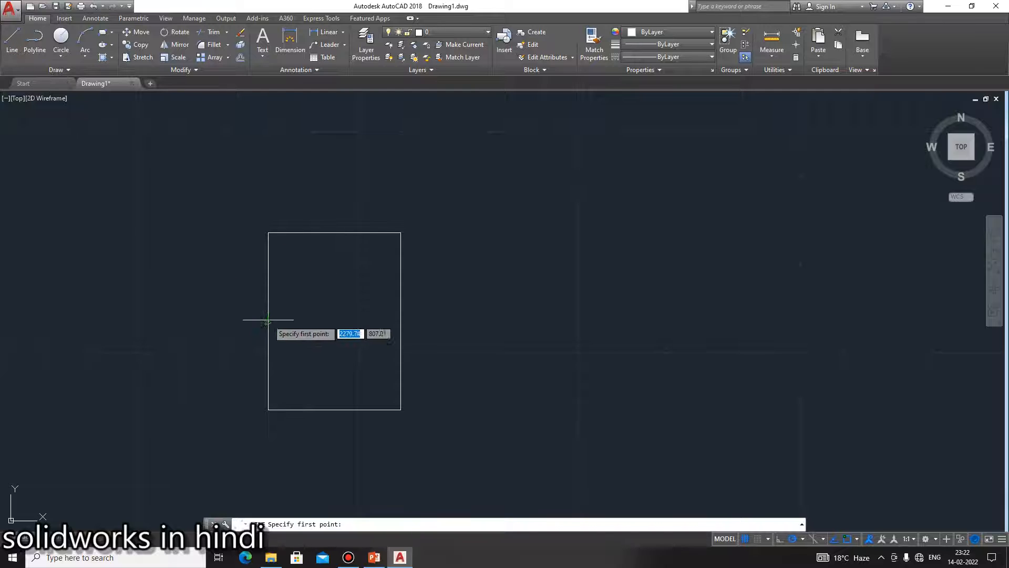
left_click(351, 560)
left_click(350, 559)
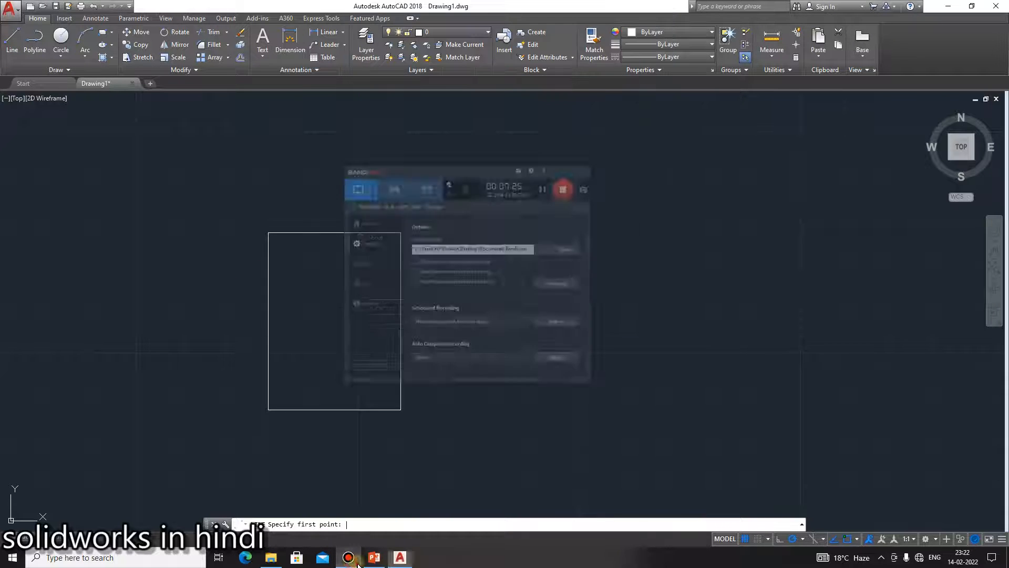
left_click(374, 558)
left_click(376, 559)
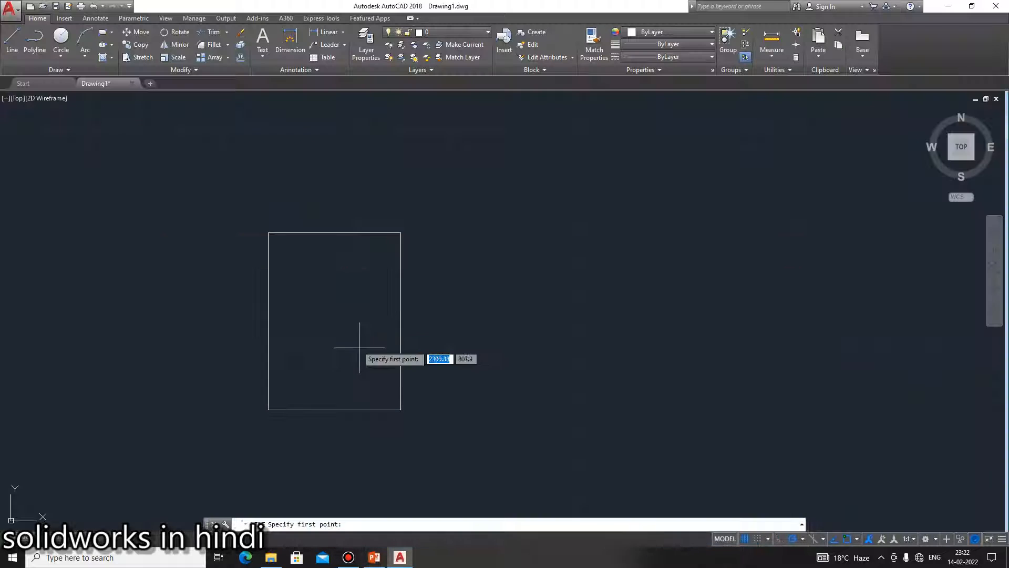
left_click(269, 320)
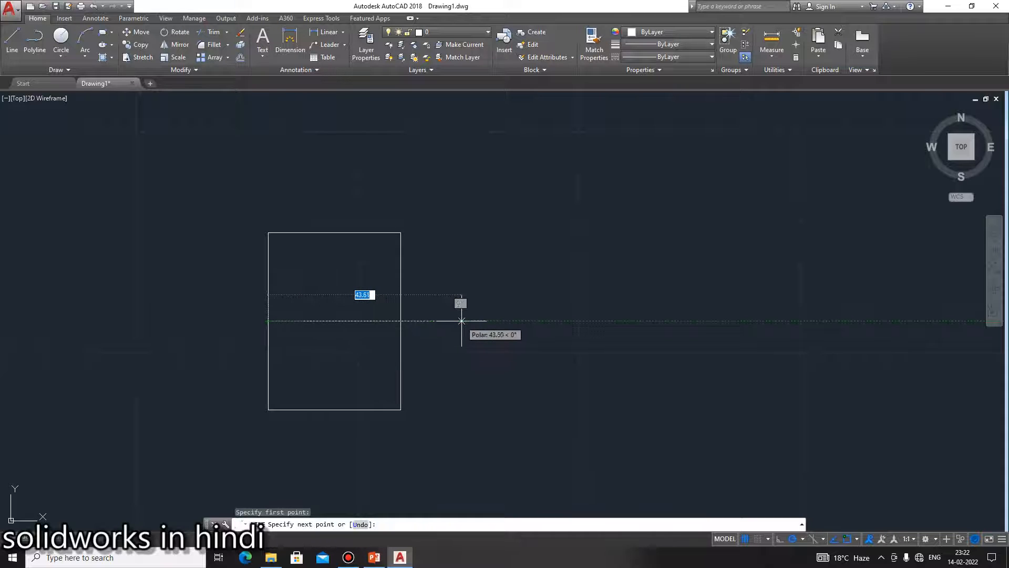
type("60")
key("Return")
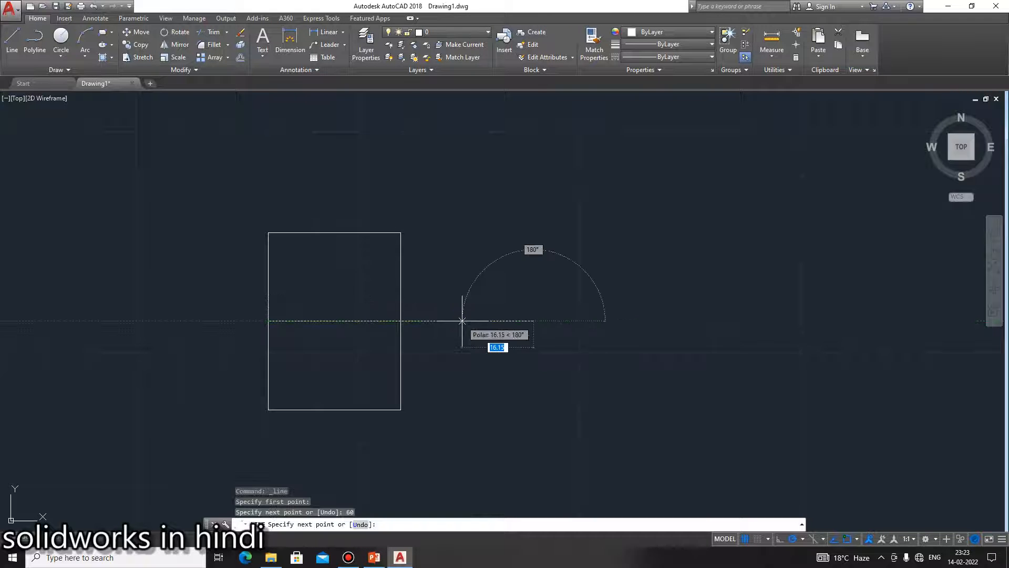
key("Escape")
Step: Draw the small section's upper half: 10 units up from the centerline's right end and straight back to the large rectangle
left_click(12, 38)
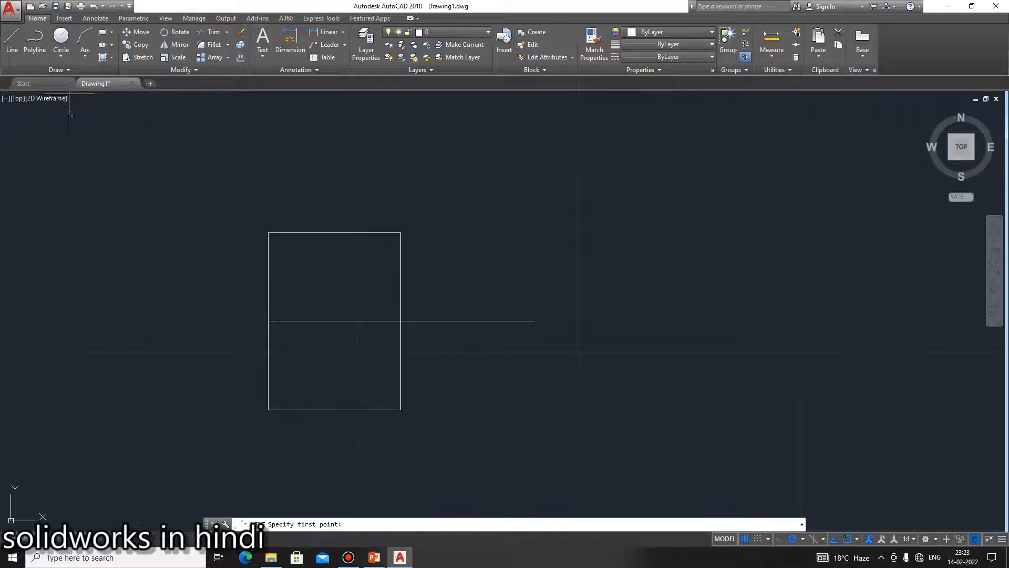
left_click(534, 320)
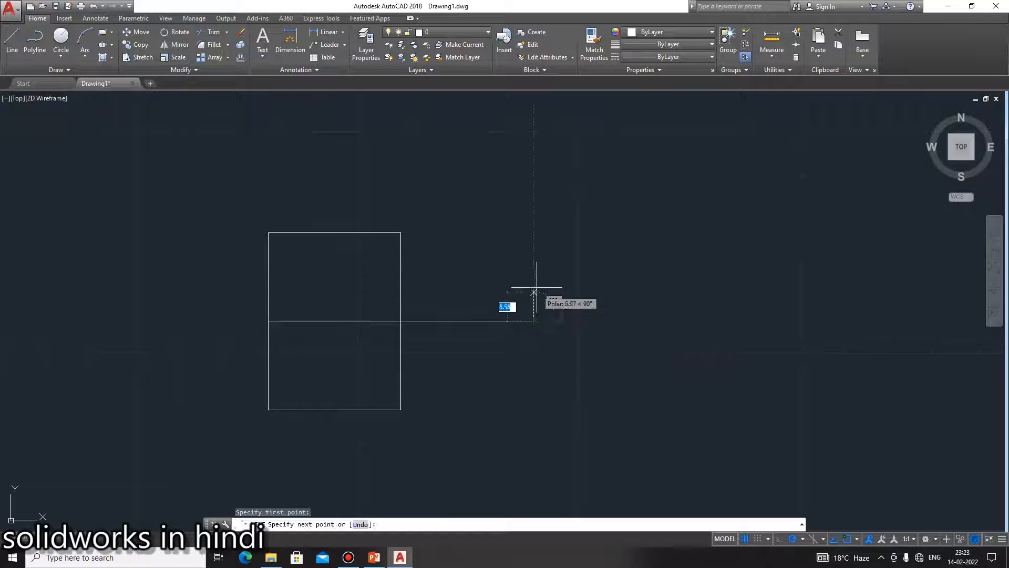
type("10")
key("Return")
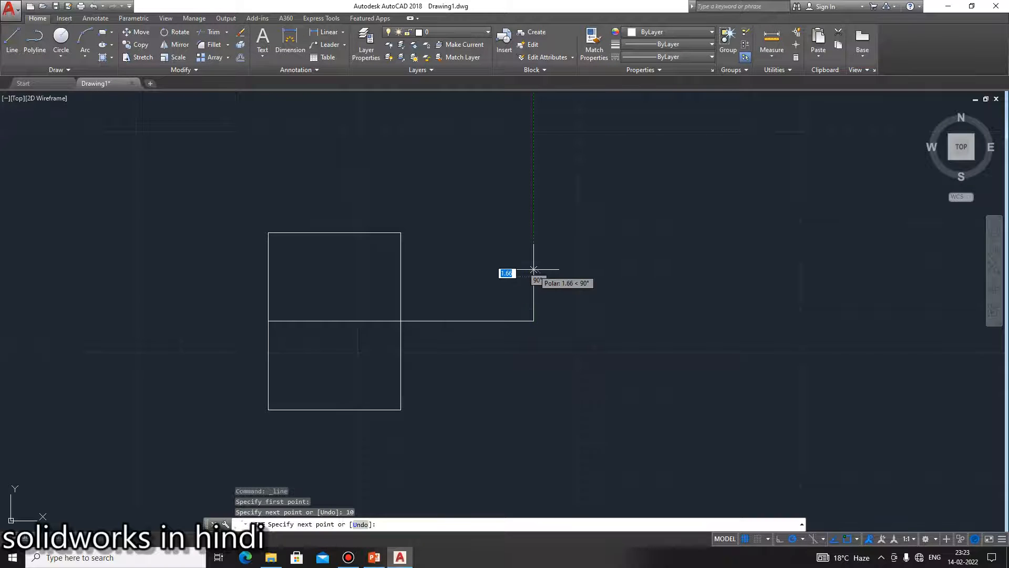
left_click(401, 277)
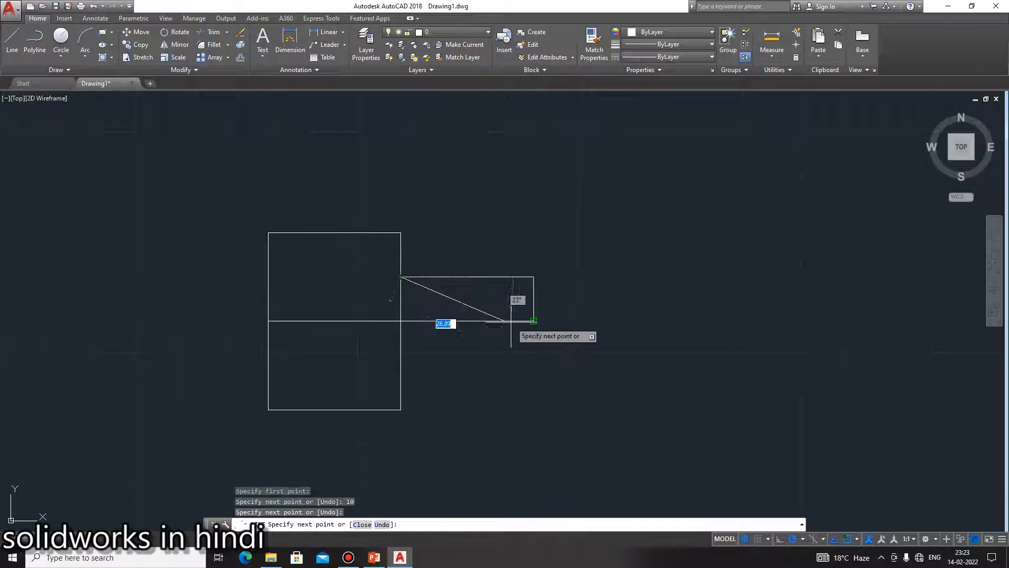
left_click(520, 321)
key("Return")
Step: Draw the small section's lower half: 10 units down from the centerline's right end and straight back to the large rectangle
key("Return")
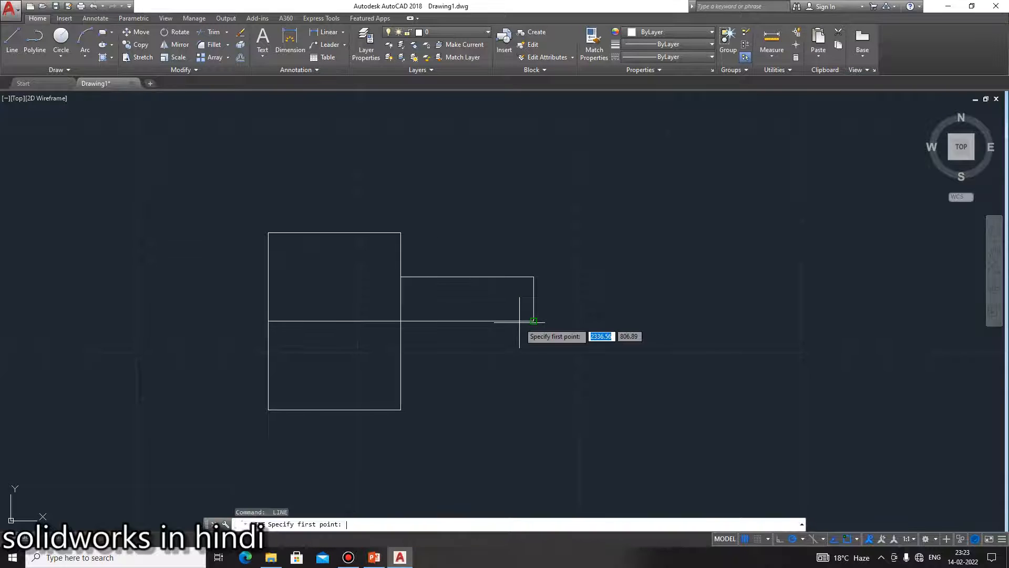
left_click(533, 321)
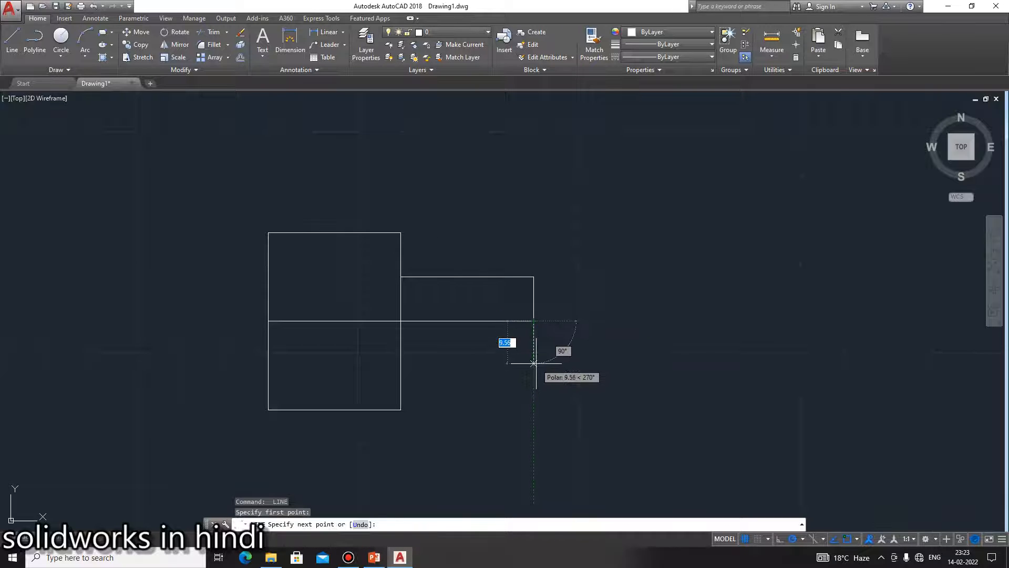
type("10")
key("Return")
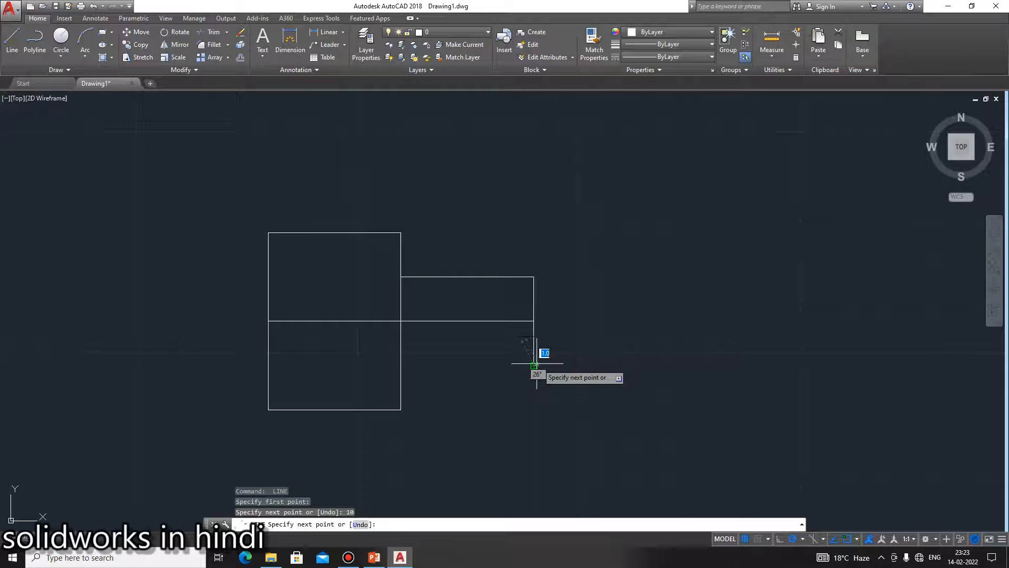
left_click(401, 366)
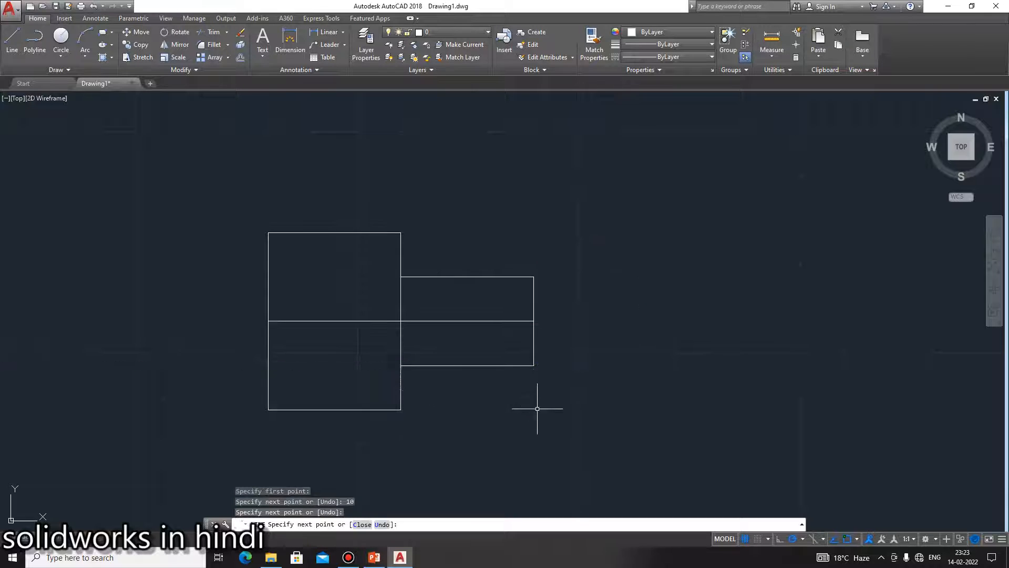
key("Escape")
Step: Dimension the large rectangle with DIM, placing its height outside the left edge and its width below the bottom edge
left_click(537, 409)
key("Return")
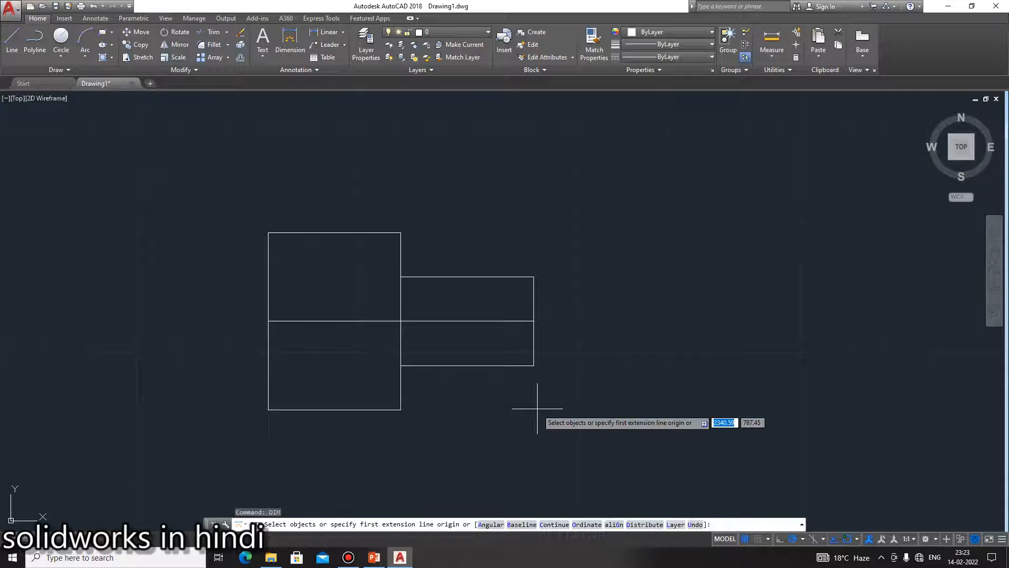
left_click(269, 315)
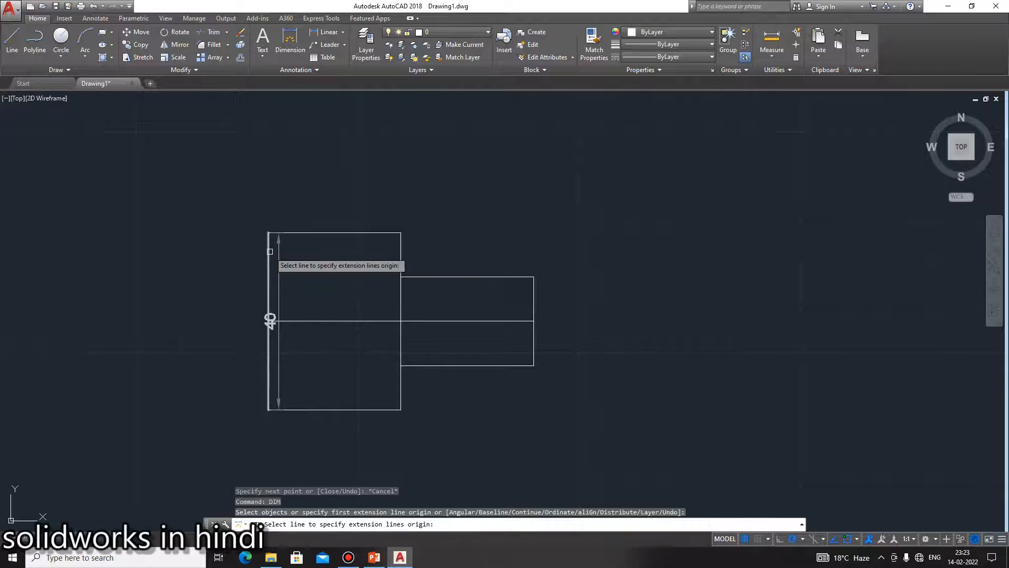
left_click(230, 310)
left_click(326, 410)
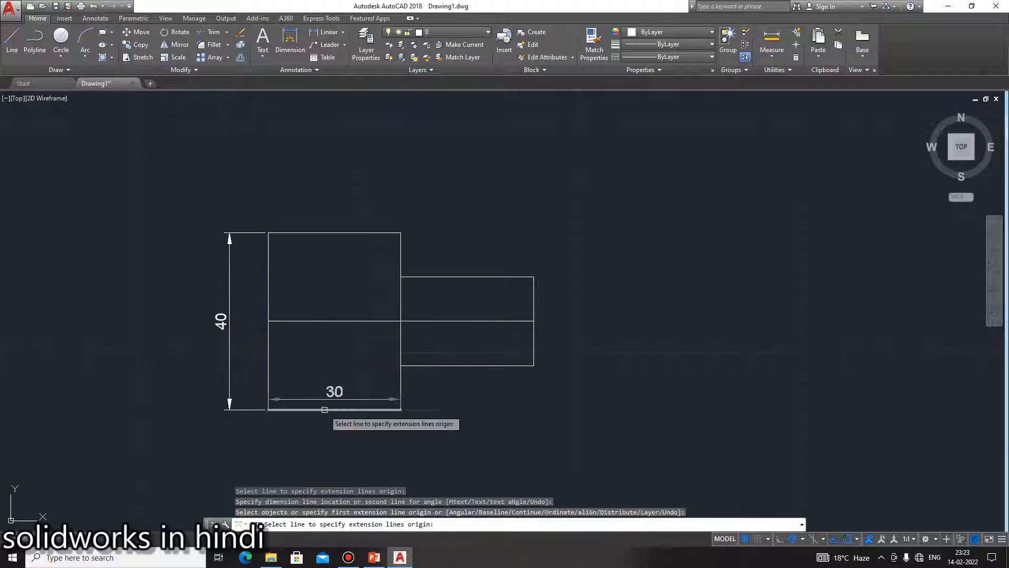
left_click(322, 445)
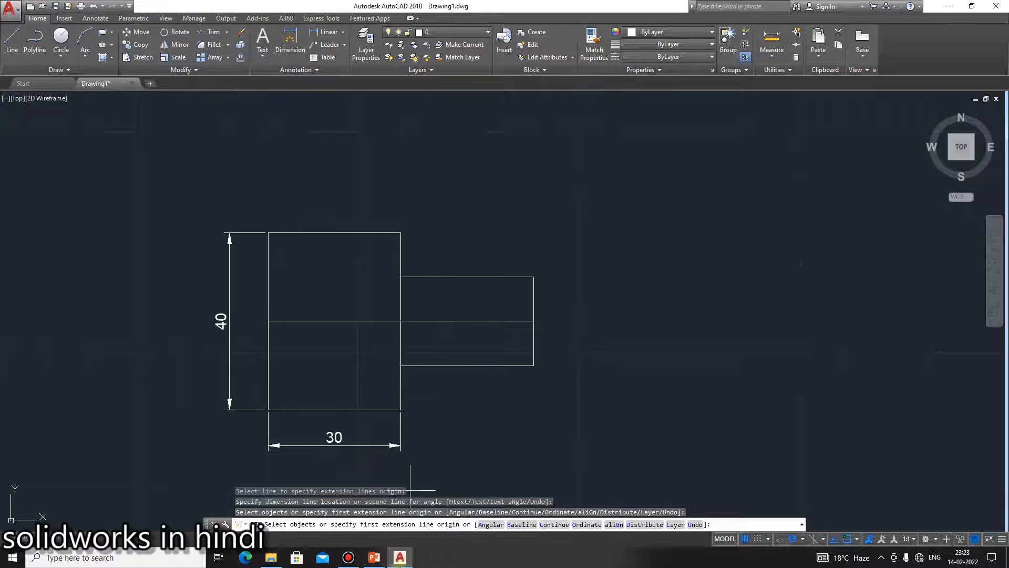
Step: Check the PowerPoint slide and dimension the small section's length in AutoCAD, level with the large rectangle's width dimension
left_click(347, 561)
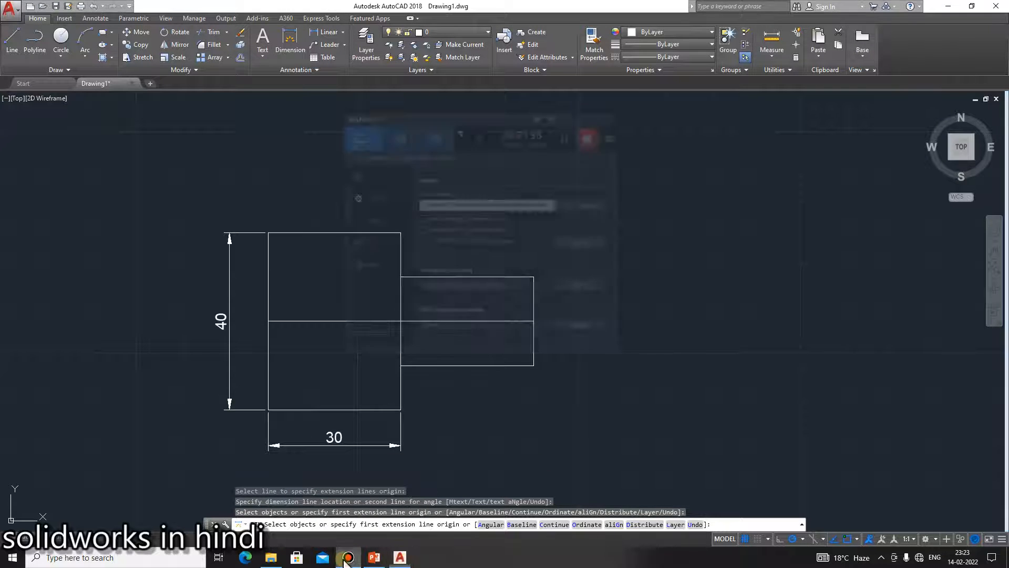
left_click(345, 561)
left_click(382, 562)
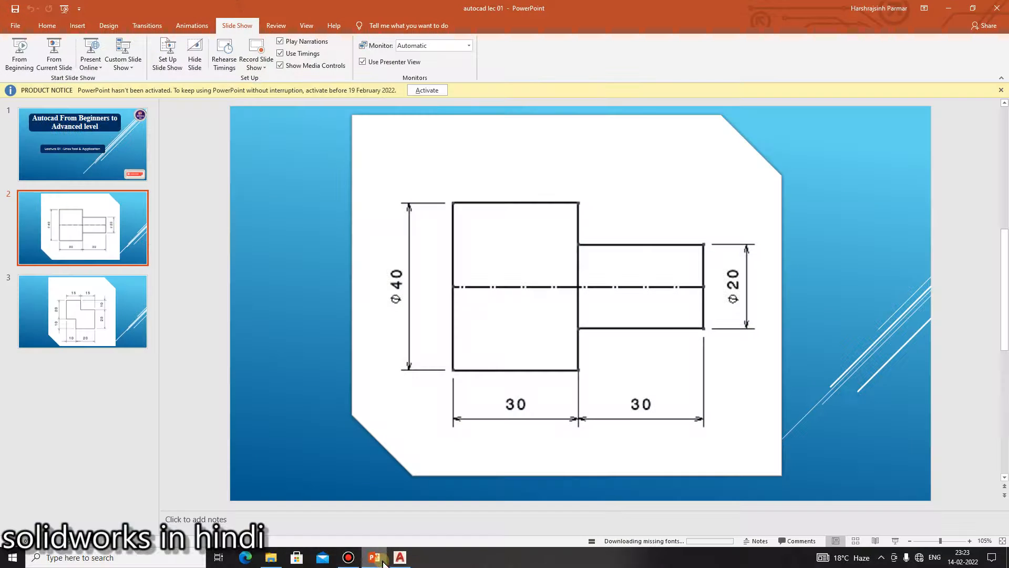
left_click(382, 561)
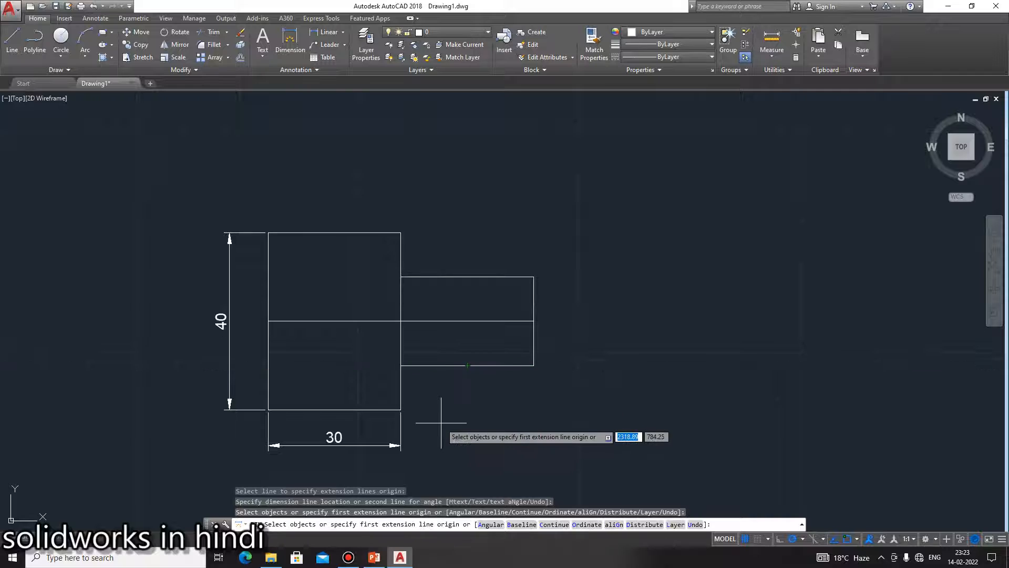
key("Escape")
key("space")
key("Escape")
key("space")
left_click(450, 366)
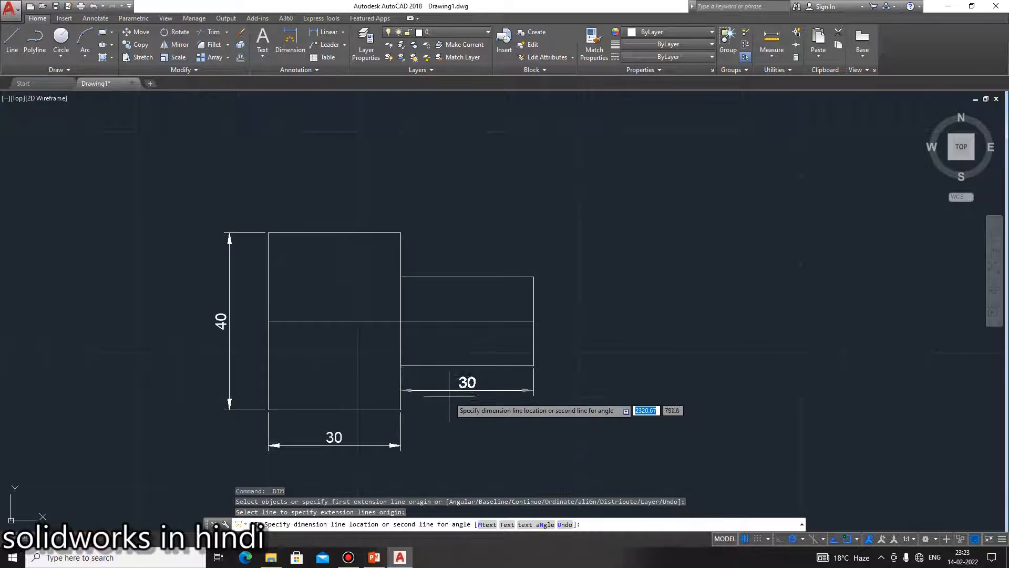
left_click(526, 445)
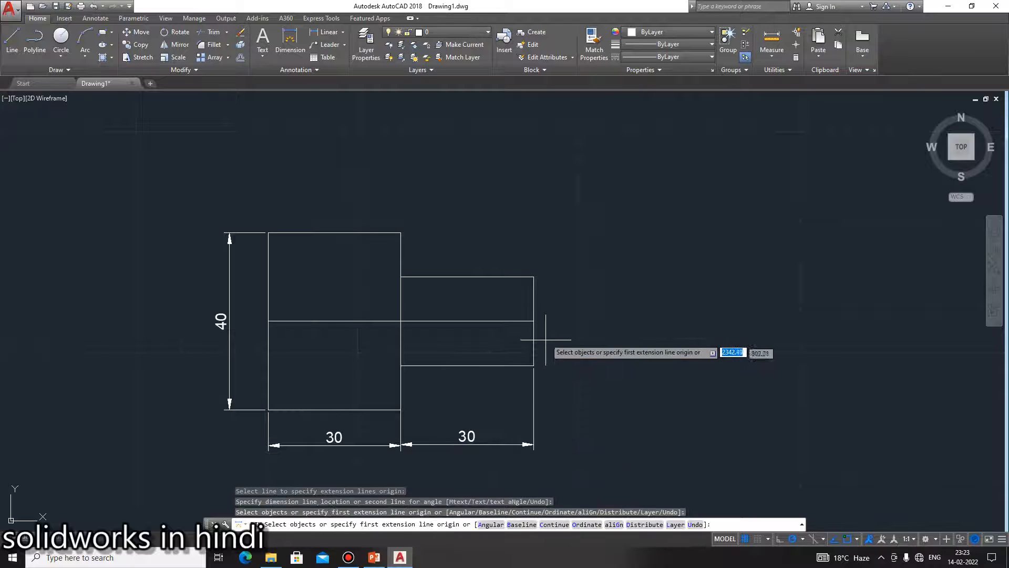
Step: Dimension the small section's height between its two right corners, placing the dimension outside the right edge
left_click(533, 277)
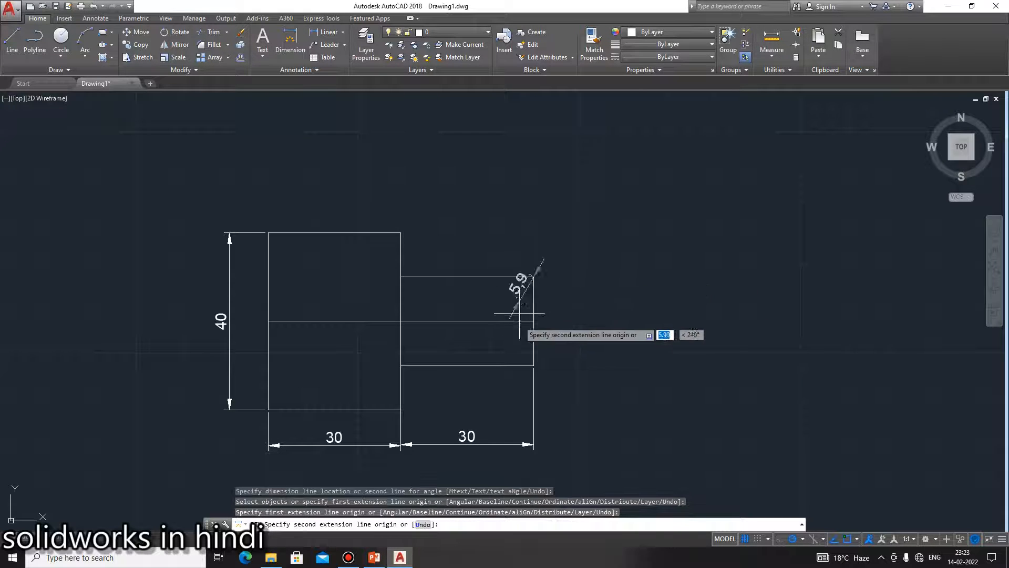
left_click(533, 364)
left_click(568, 346)
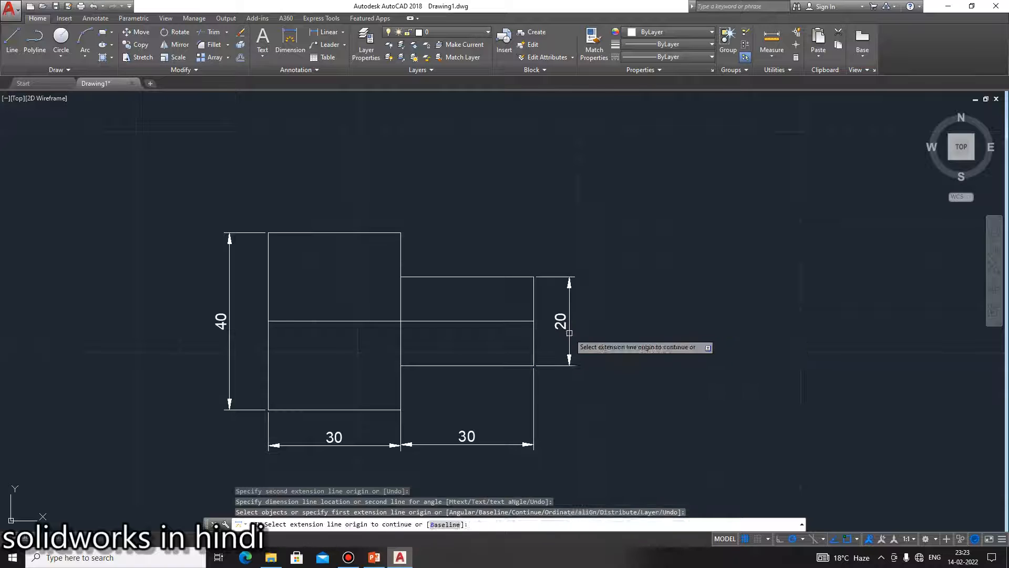
key("Escape")
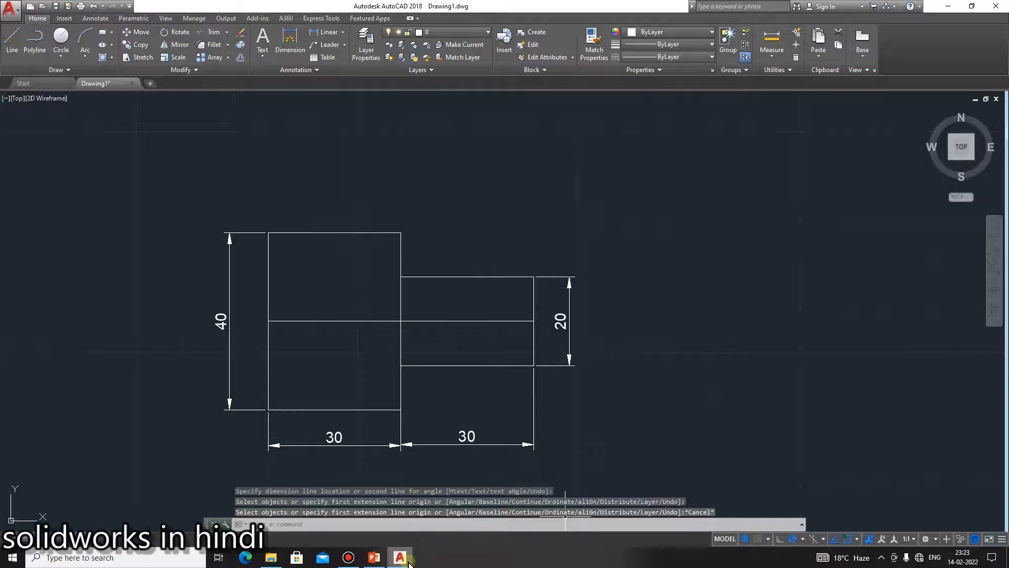
Step: Compare the drawing with the PowerPoint slide and look through the centerline's object options and the available linetypes in AutoCAD
left_click(375, 558)
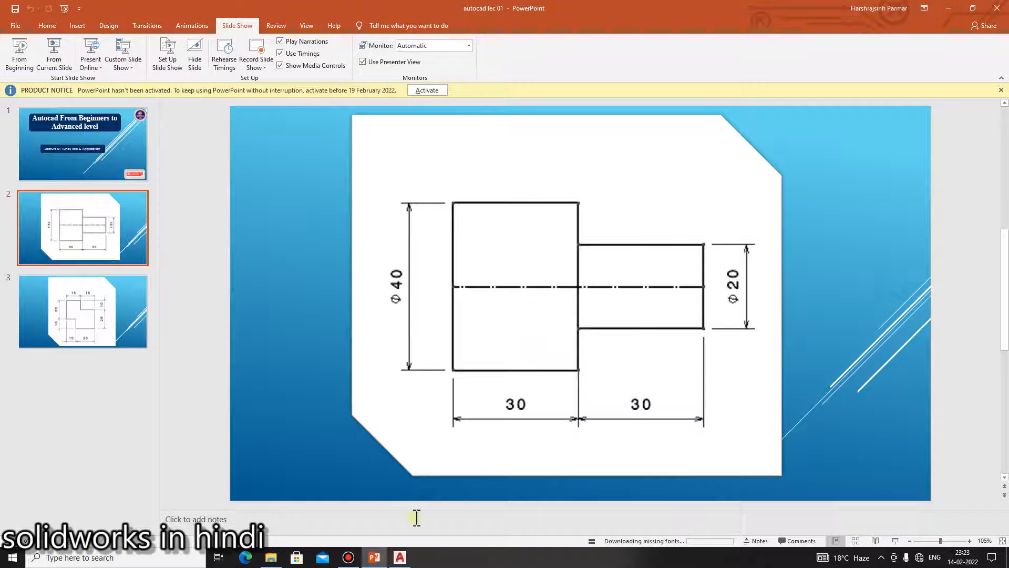
left_click(400, 557)
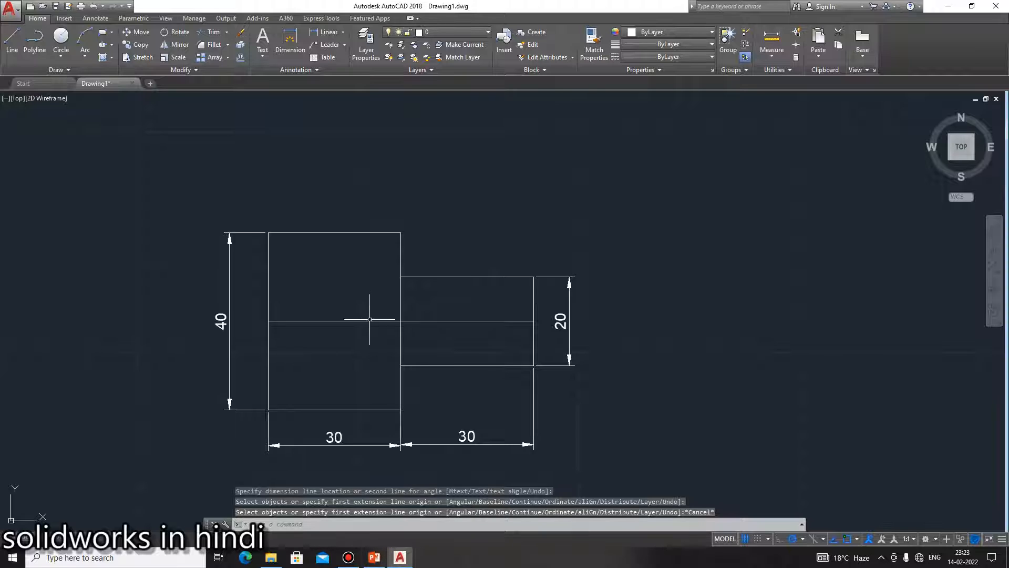
left_click(369, 321)
right_click(370, 321)
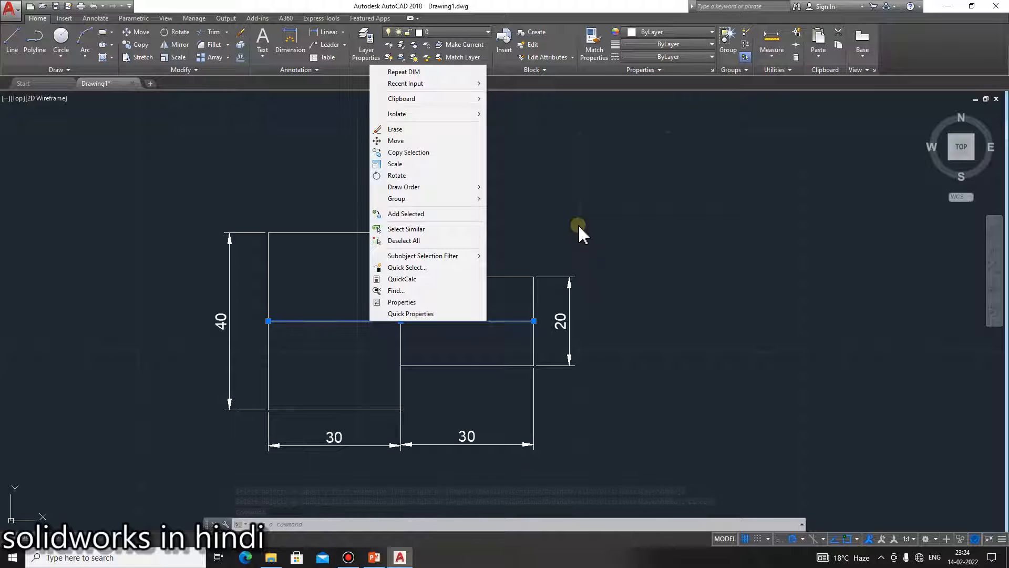
key("Escape")
key("Escape")
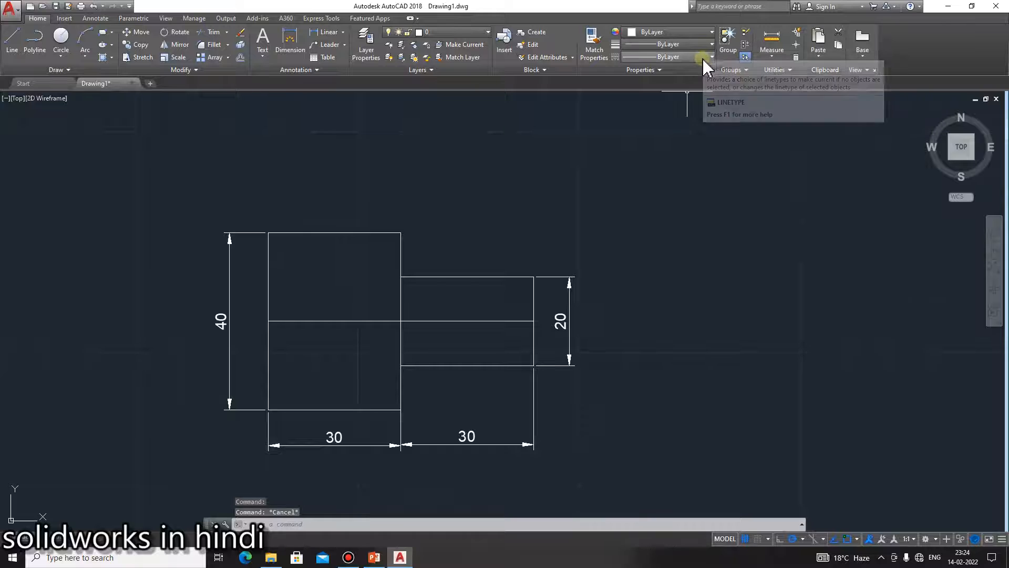
left_click(708, 58)
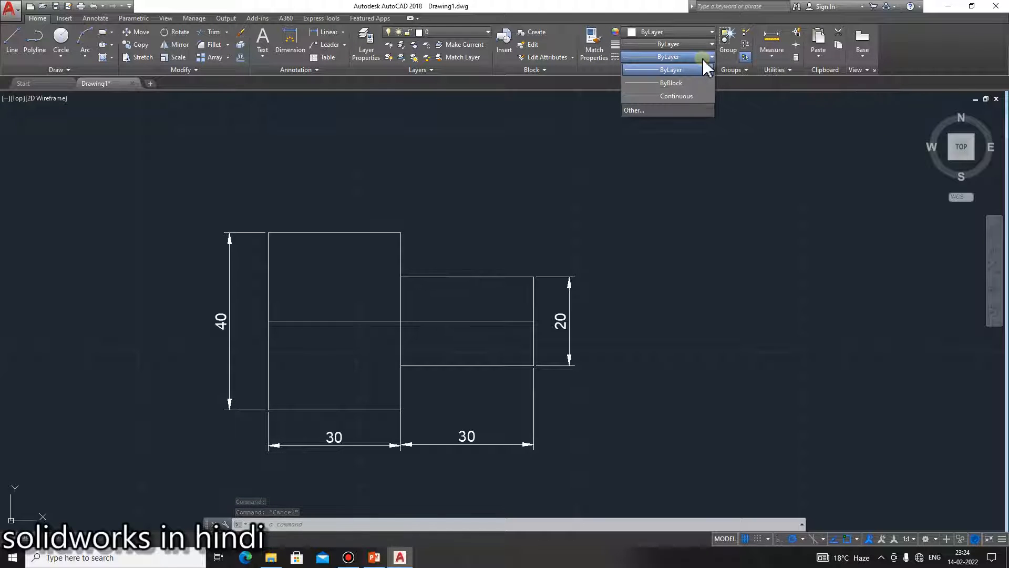
left_click(707, 69)
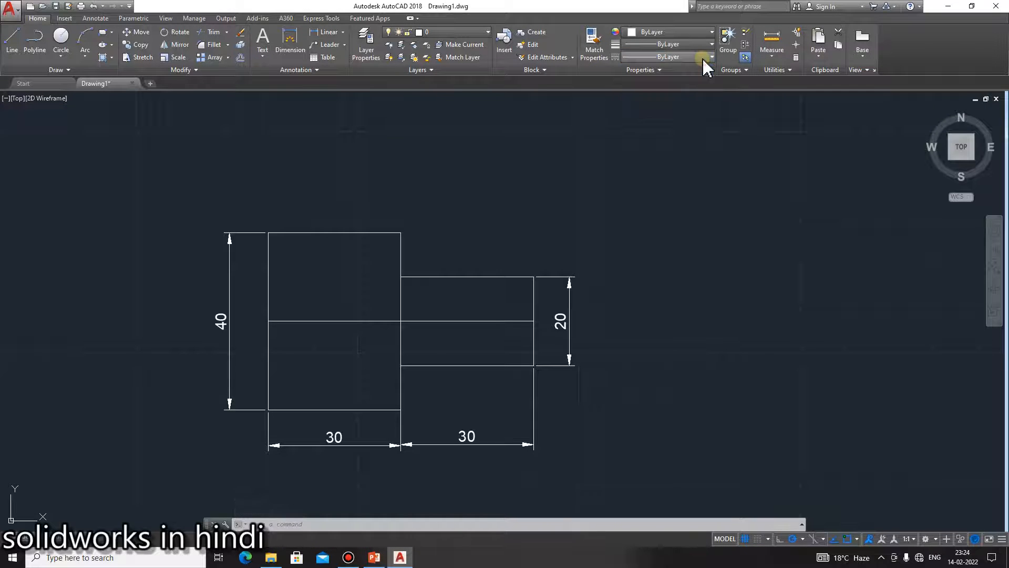
Step: Erase the horizontal centerline running through both sections of the shaft
left_click(465, 320)
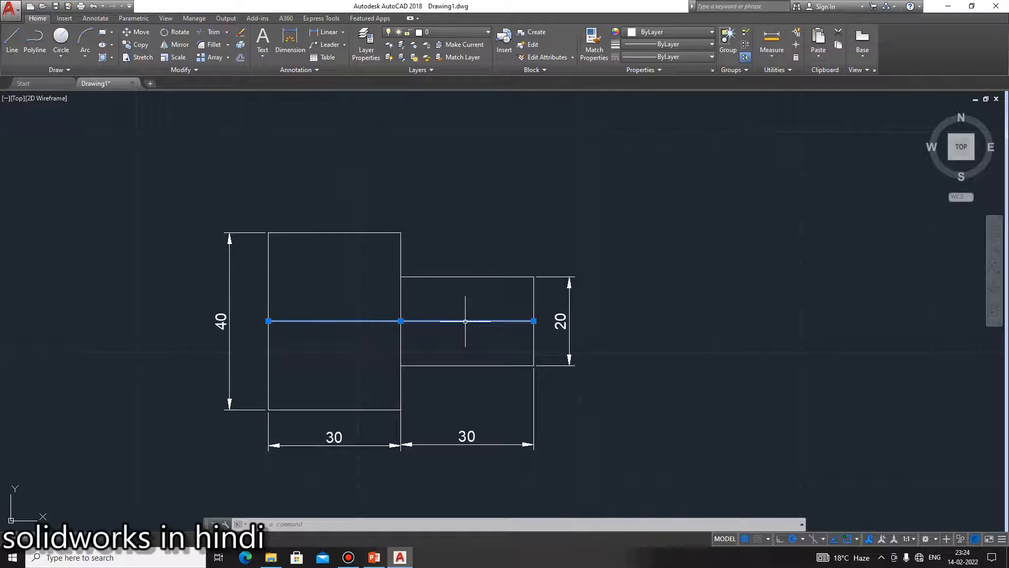
key("Delete")
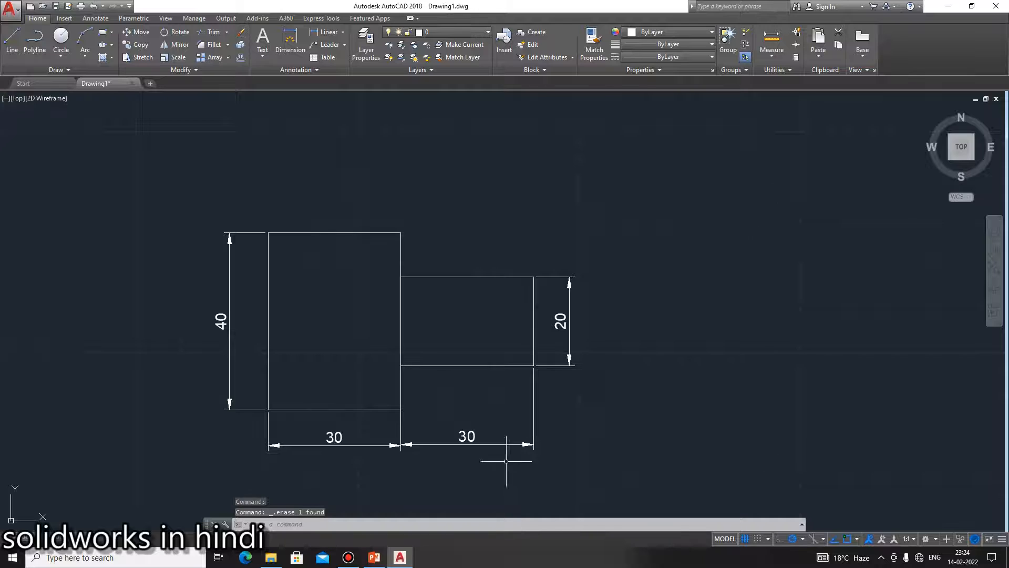
scroll(411, 499, "up", 2)
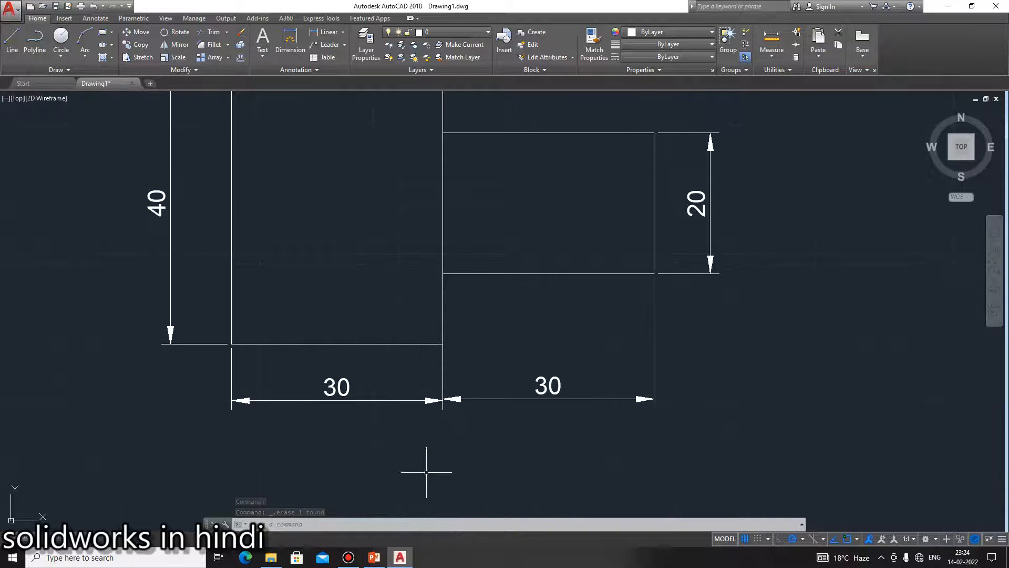
scroll(425, 465, "up", 1)
scroll(436, 436, "down", 3)
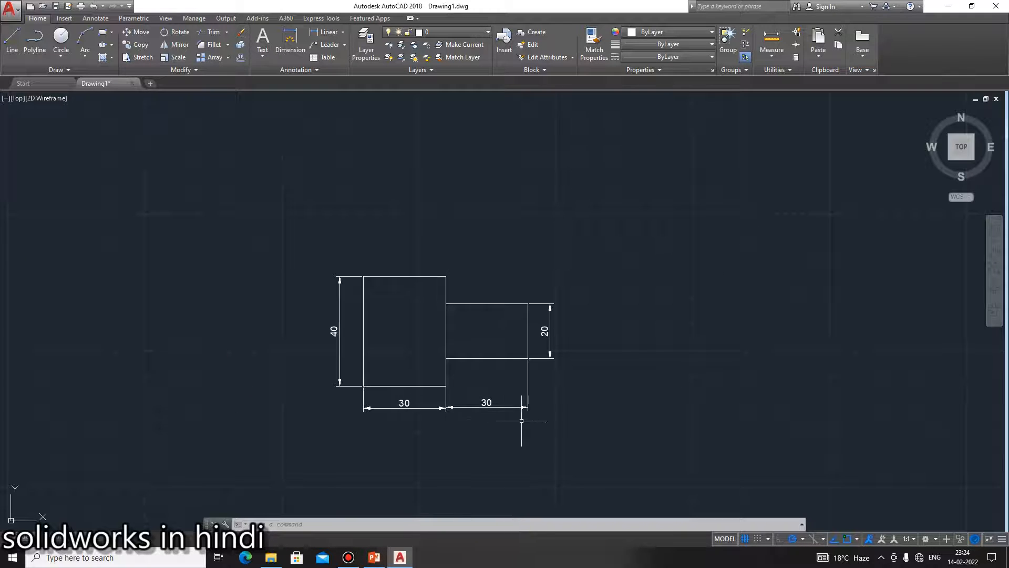
Step: Switch to PowerPoint and read the dimensions of the stepped outline on slide 3
scroll(566, 406, "up", 4)
scroll(560, 406, "down", 2)
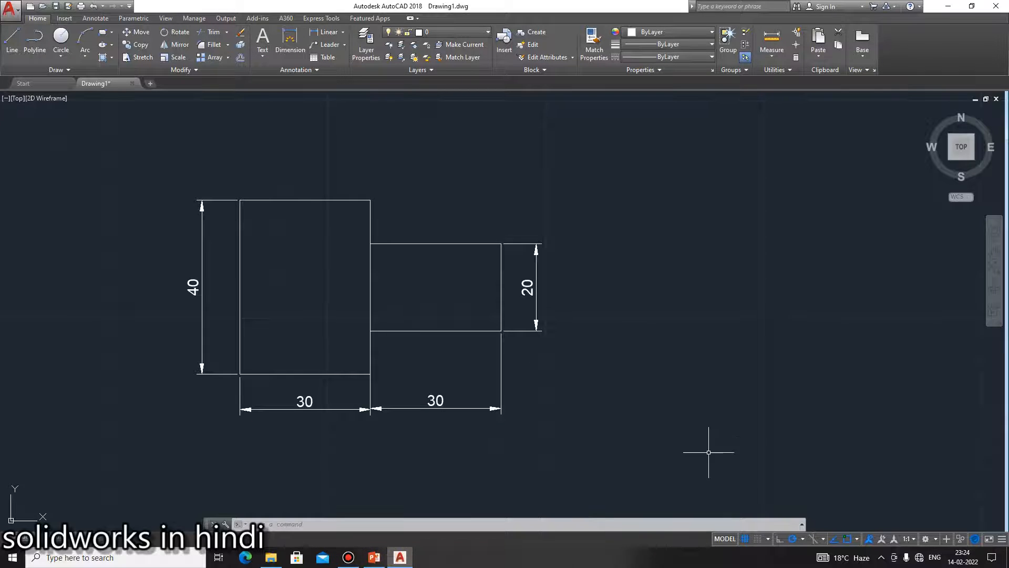
left_click(994, 255)
left_click_drag(807, 310, 264, 340)
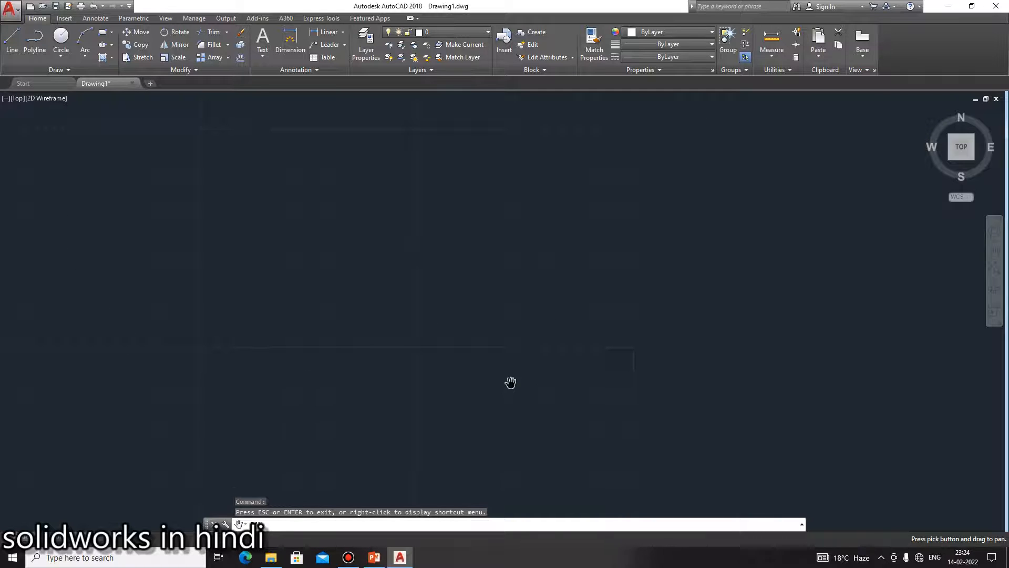
key("Escape")
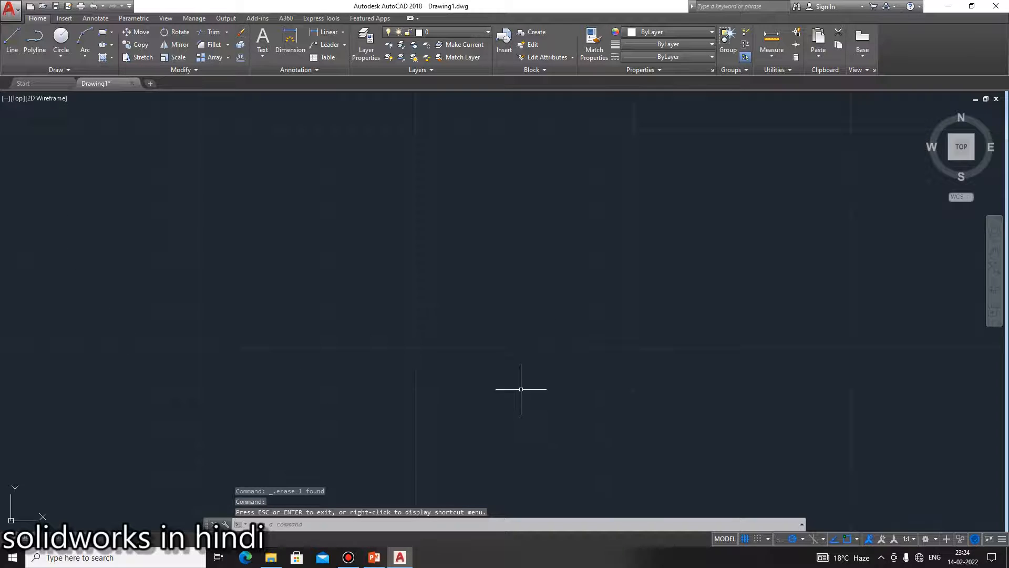
left_click(373, 558)
left_click(86, 341)
left_click(265, 354)
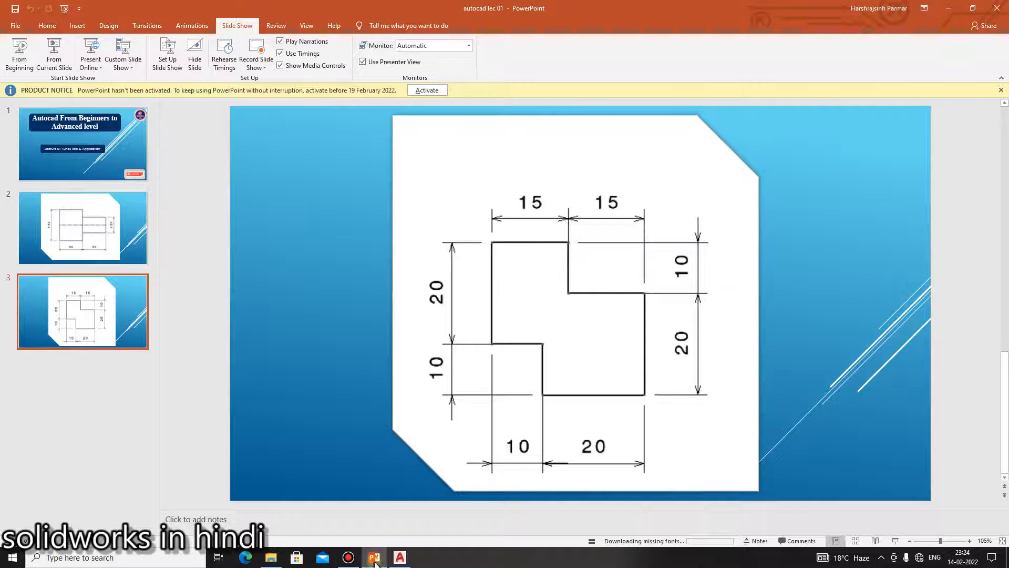
Step: In AutoCAD, start a new outline in the empty area with connected lines 20 up, 15 to the right and 10 down
left_click(400, 557)
left_click(7, 41)
left_click(364, 368)
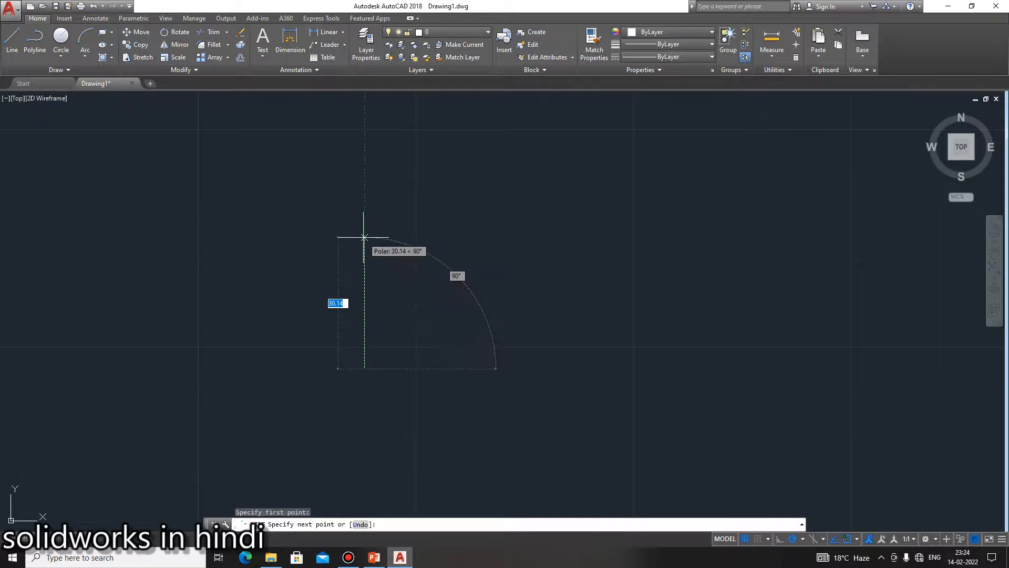
type("20")
key("Return")
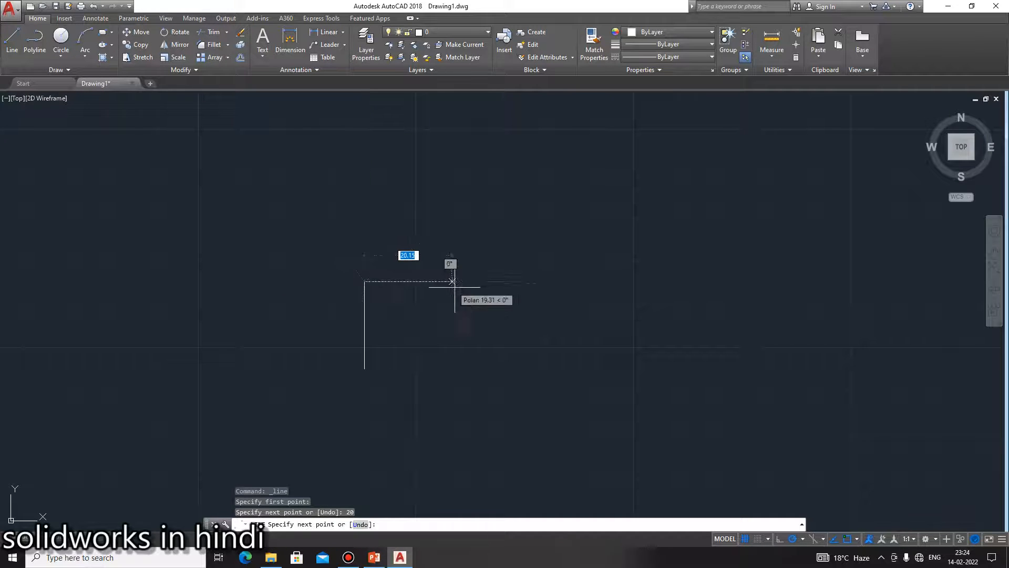
type("1")
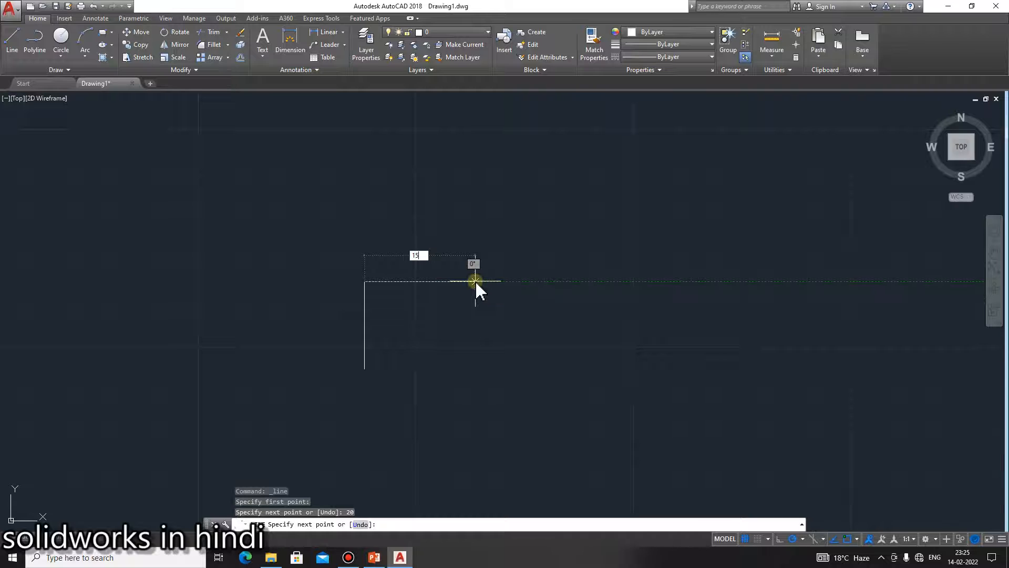
type("5")
key("Return")
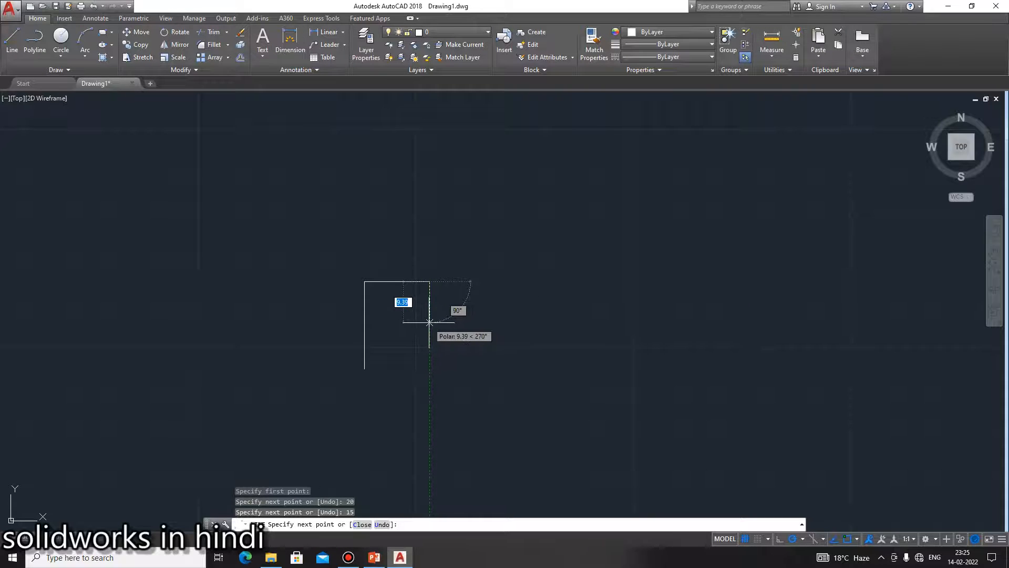
type("10")
key("Return")
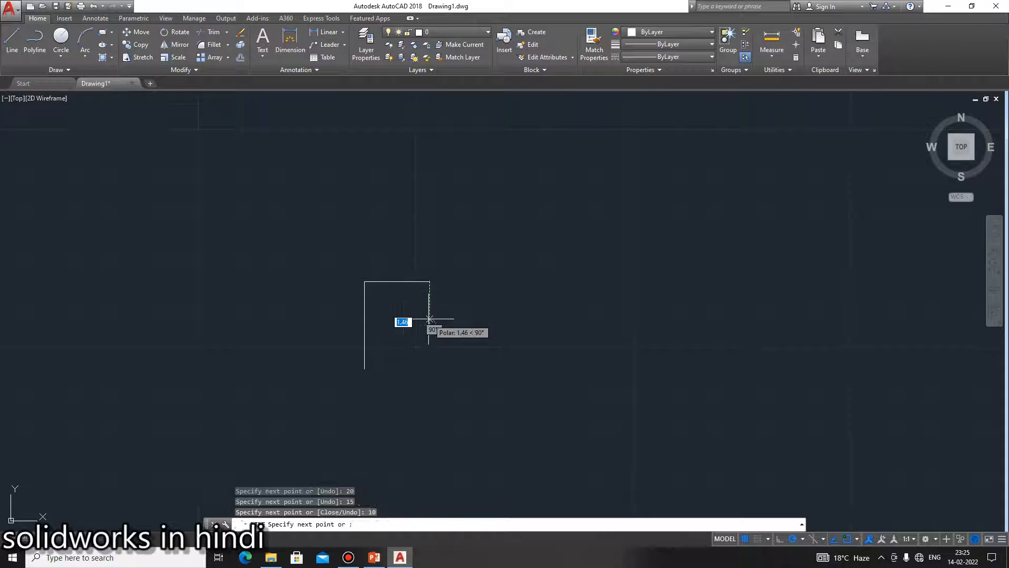
Step: Check the PowerPoint slide and continue the outline in AutoCAD with lines 15 to the right, 20 down and 20 to the left
left_click(374, 558)
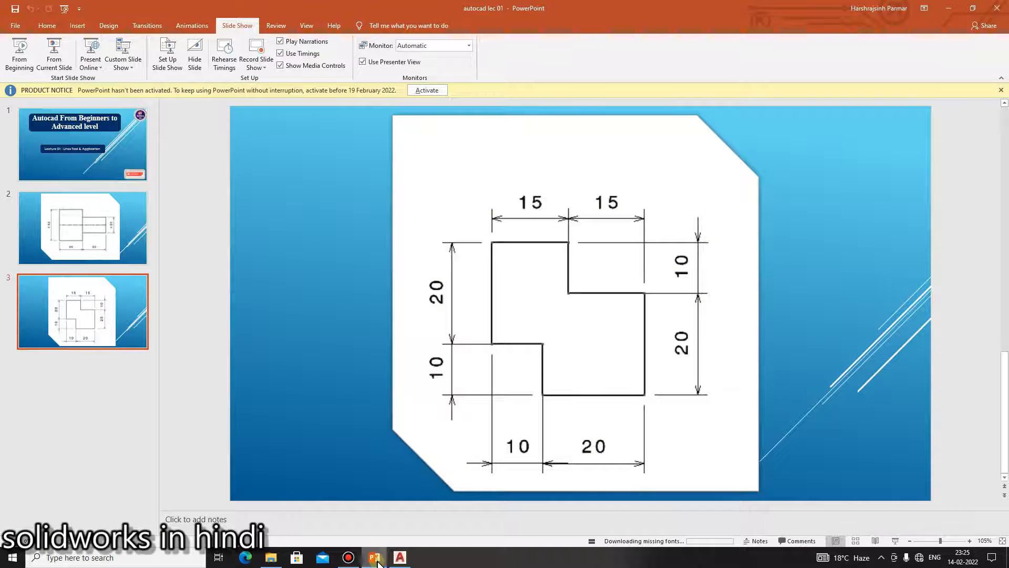
left_click(376, 560)
left_click(375, 559)
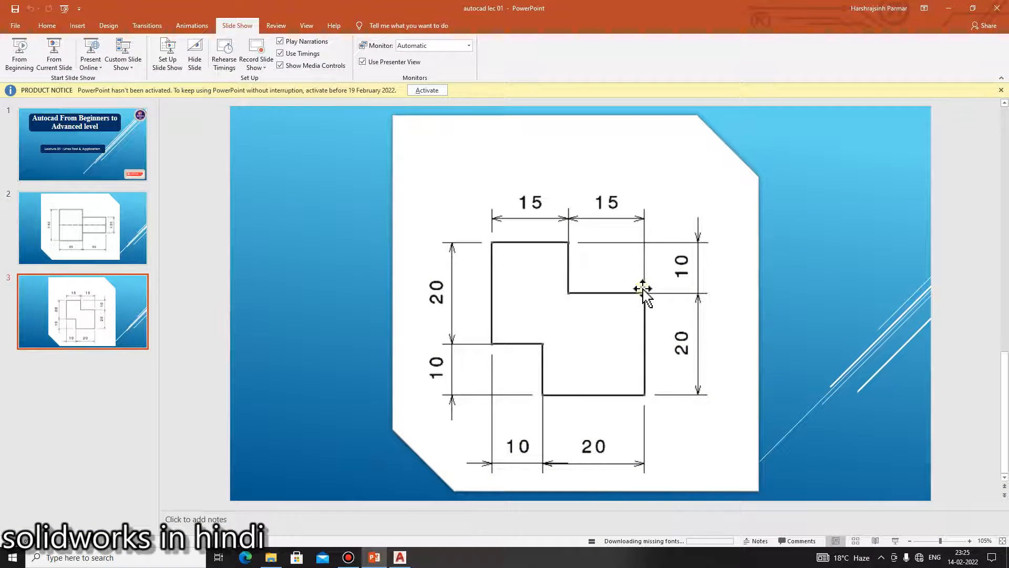
left_click(401, 556)
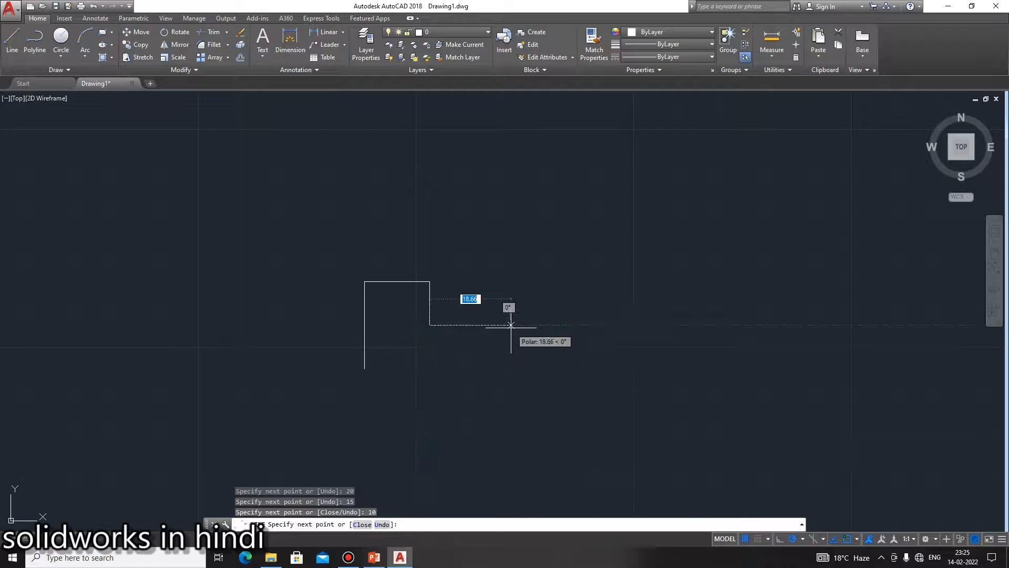
type("15")
key("Return")
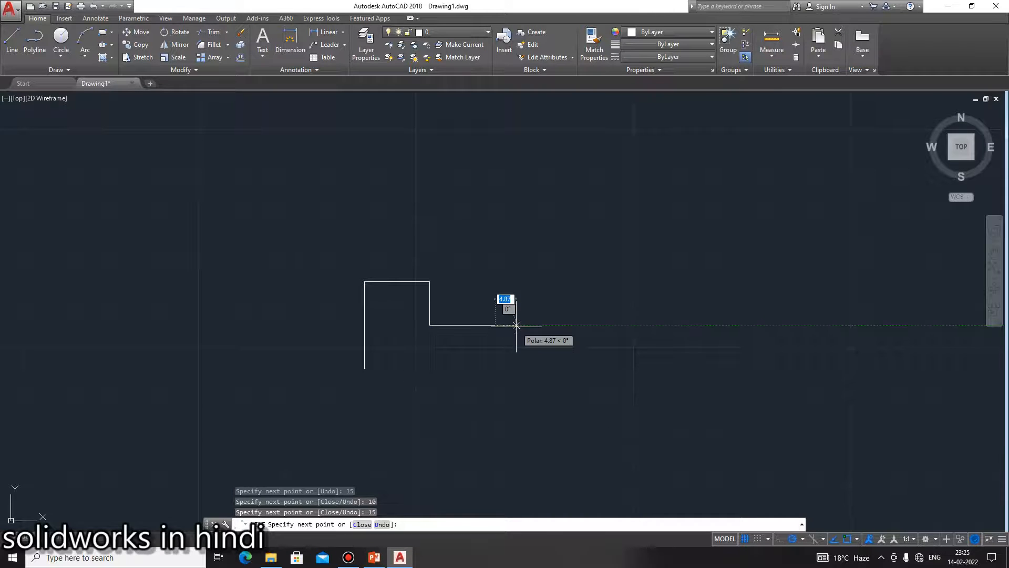
type("20")
key("Return")
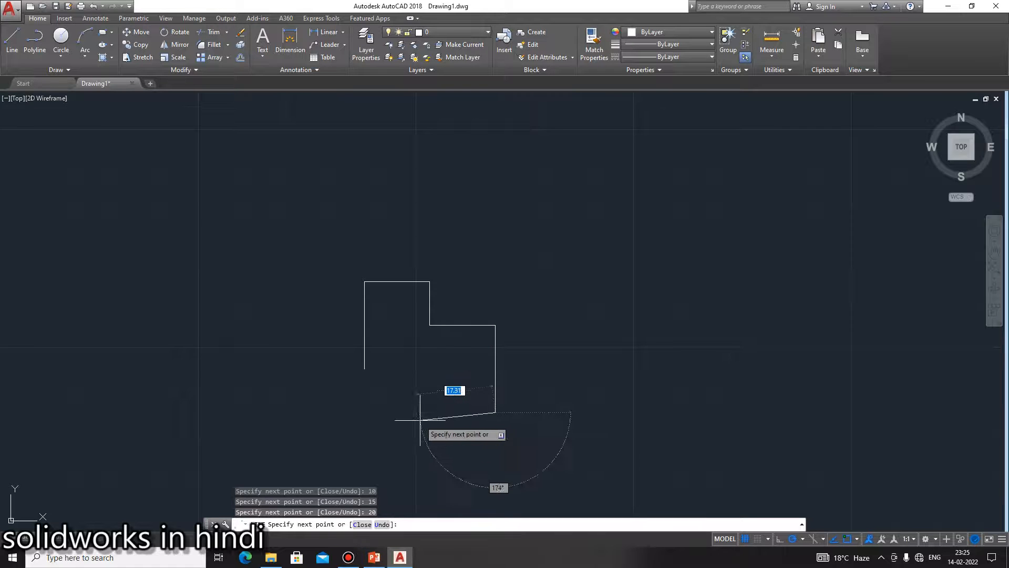
type("20")
key("Return")
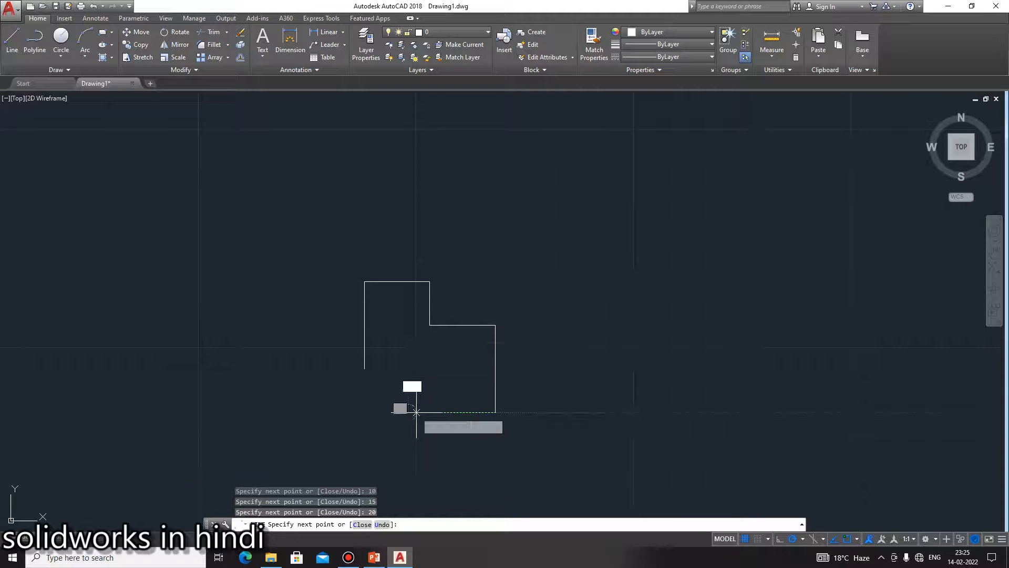
Step: Check the PowerPoint slide and finish the AutoCAD outline with a line 10 up and a horizontal line back to the starting point
left_click(374, 557)
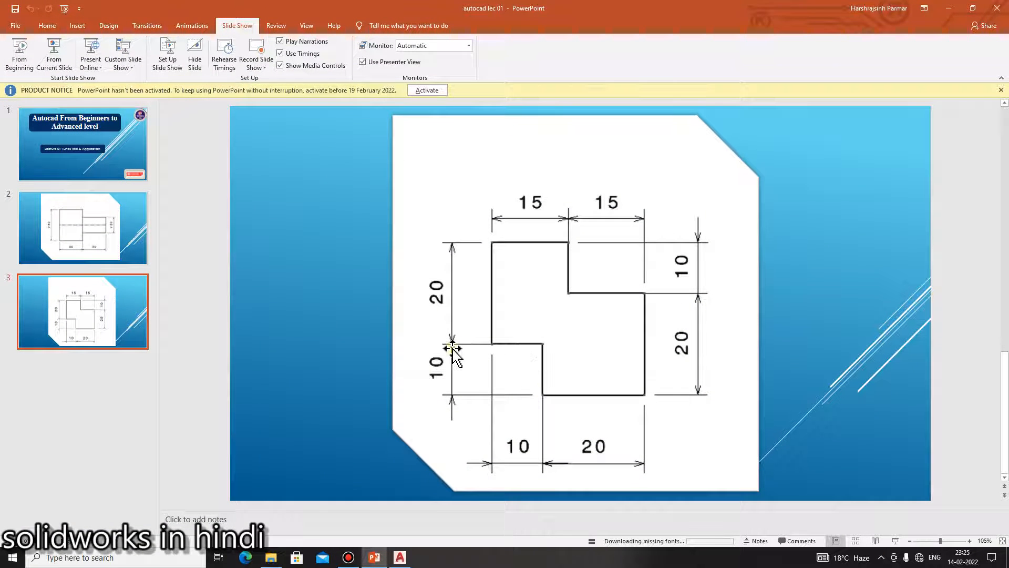
left_click(407, 559)
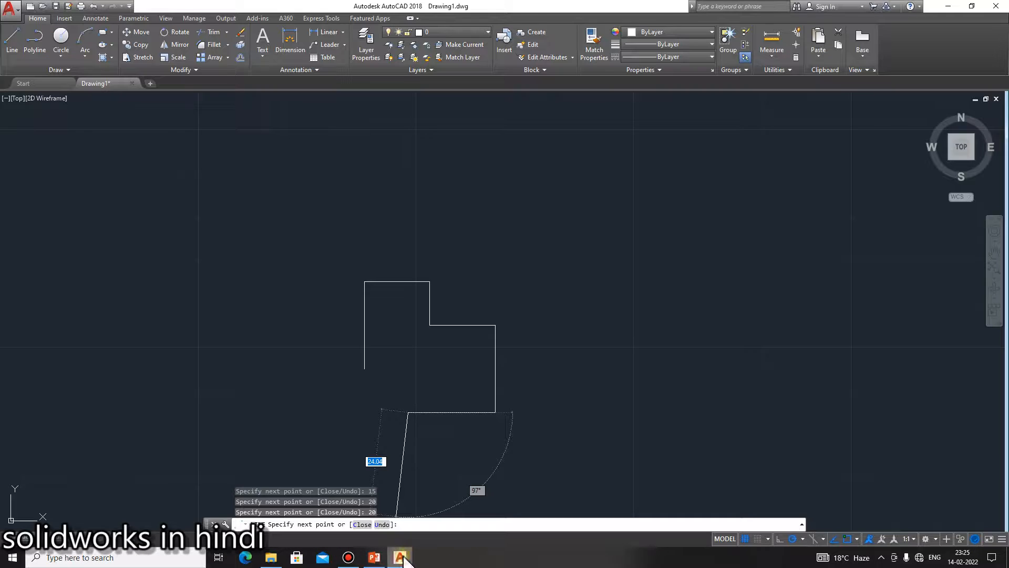
left_click(408, 371)
key("Return")
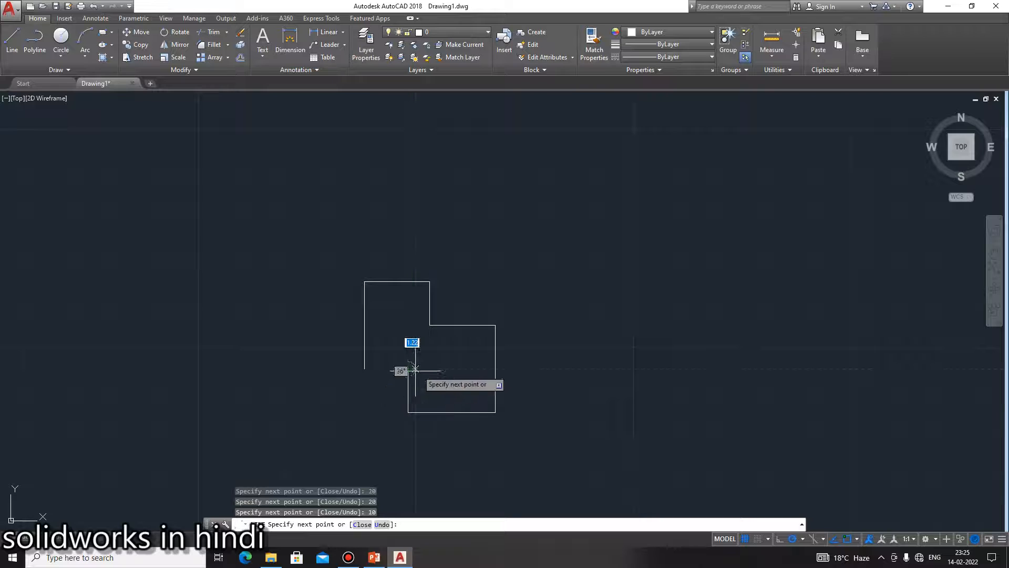
left_click(365, 369)
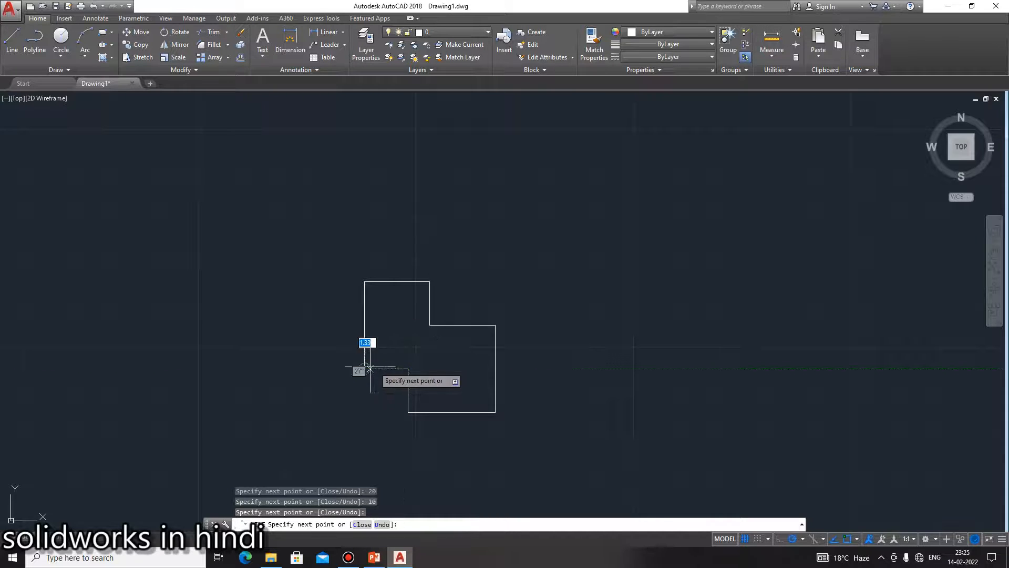
key("Escape")
Step: Compare the outline with the PowerPoint slide and dimension its left vertical edge in AutoCAD, placing the dimension outside the profile
scroll(399, 369, "down", 5)
scroll(407, 413, "up", 8)
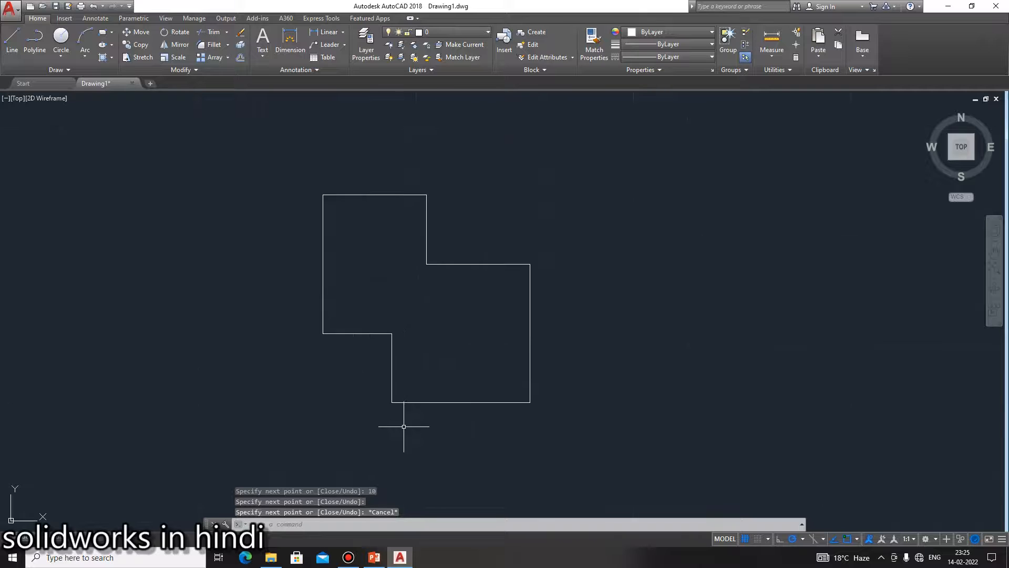
left_click(376, 558)
left_click(379, 557)
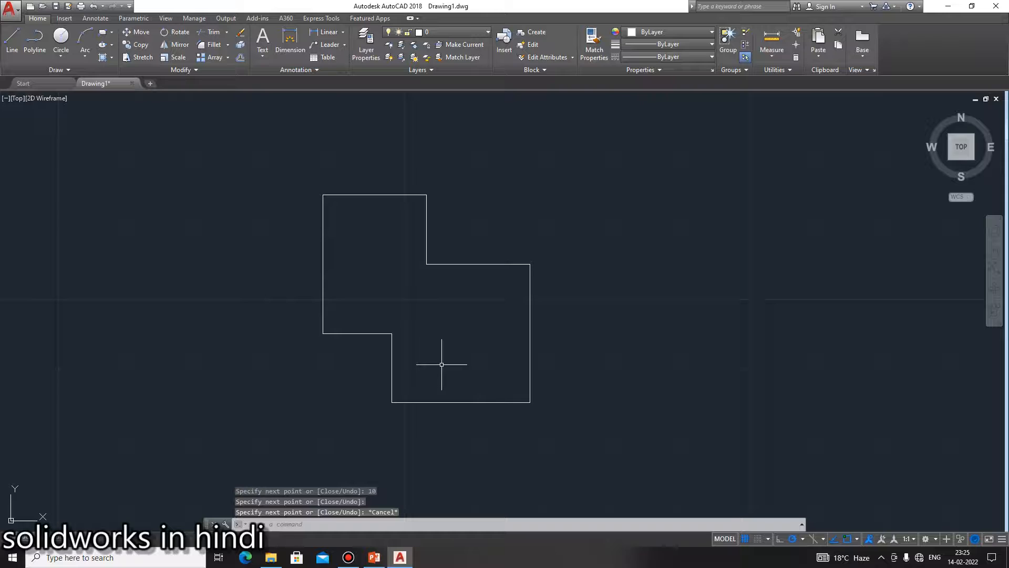
type("DIM")
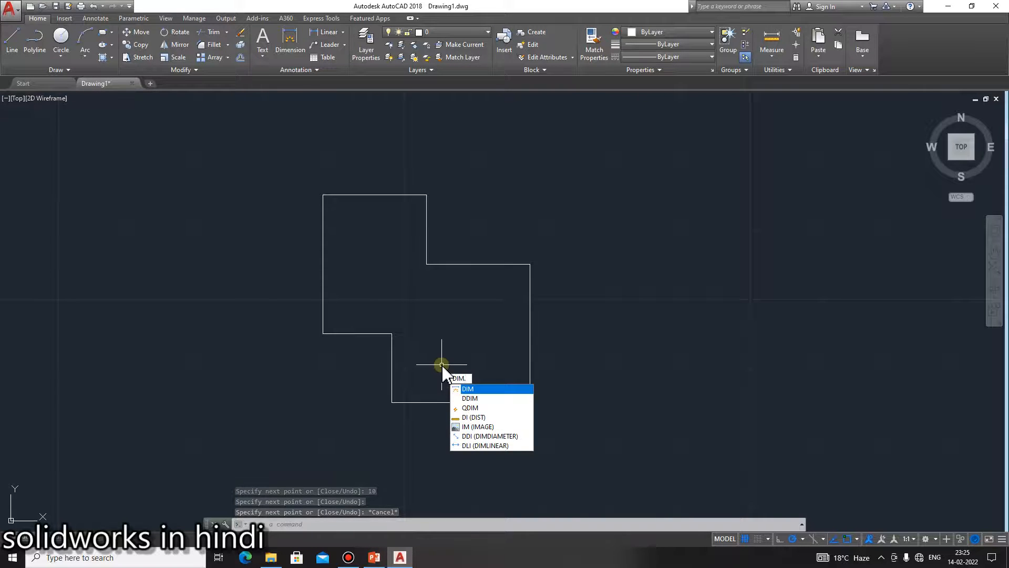
key("Return")
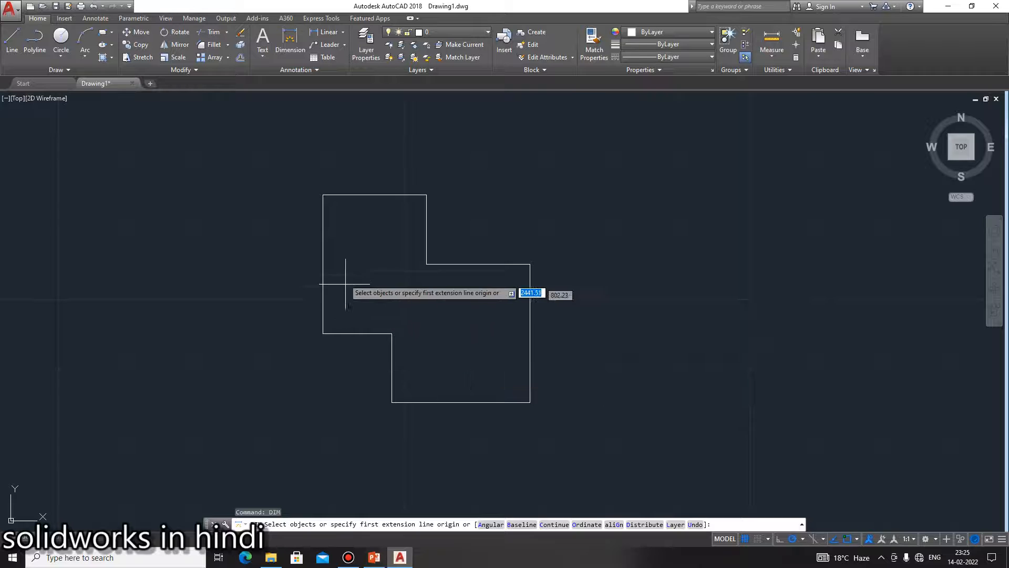
left_click(369, 558)
left_click(369, 559)
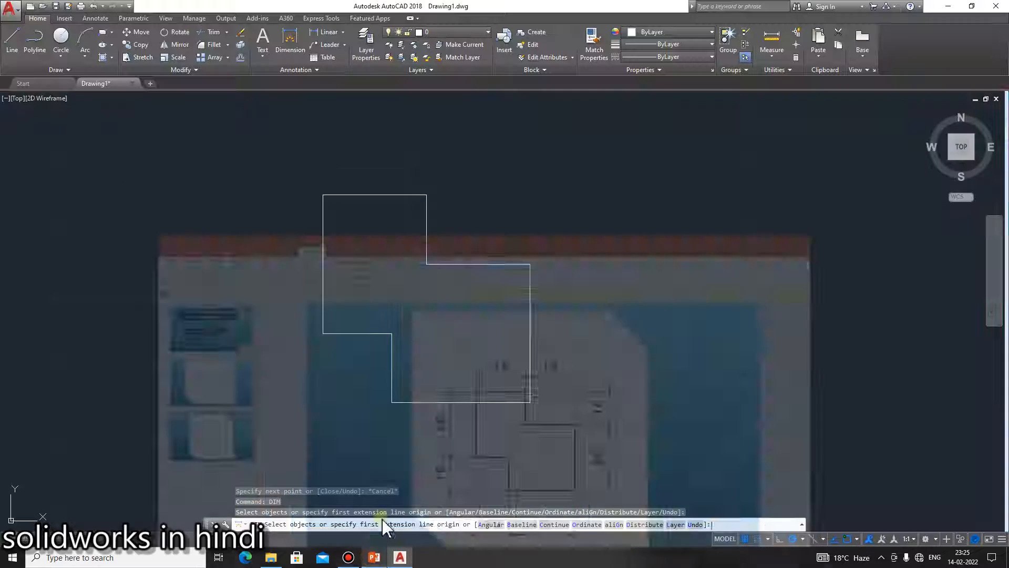
left_click(319, 221)
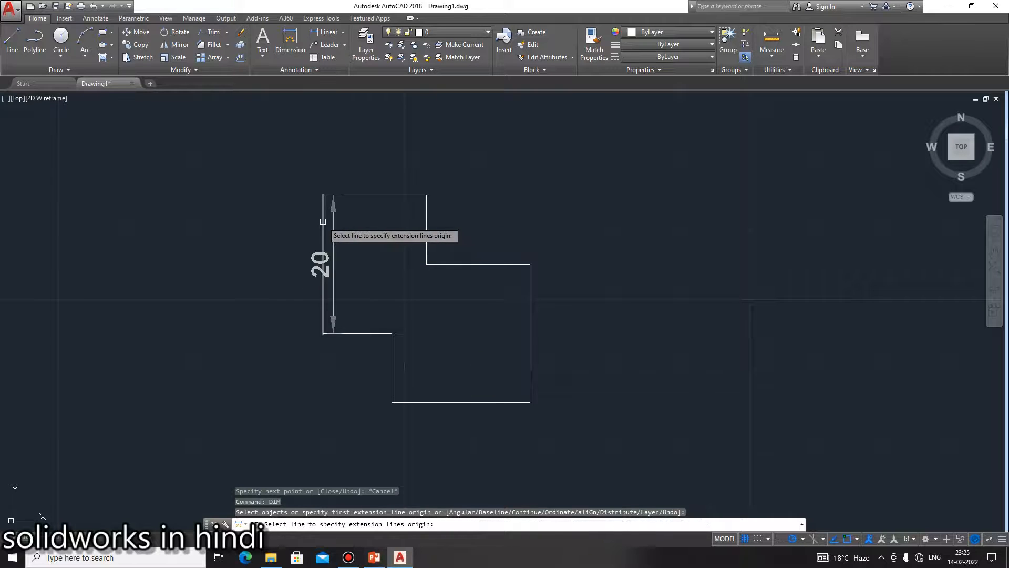
left_click(288, 243)
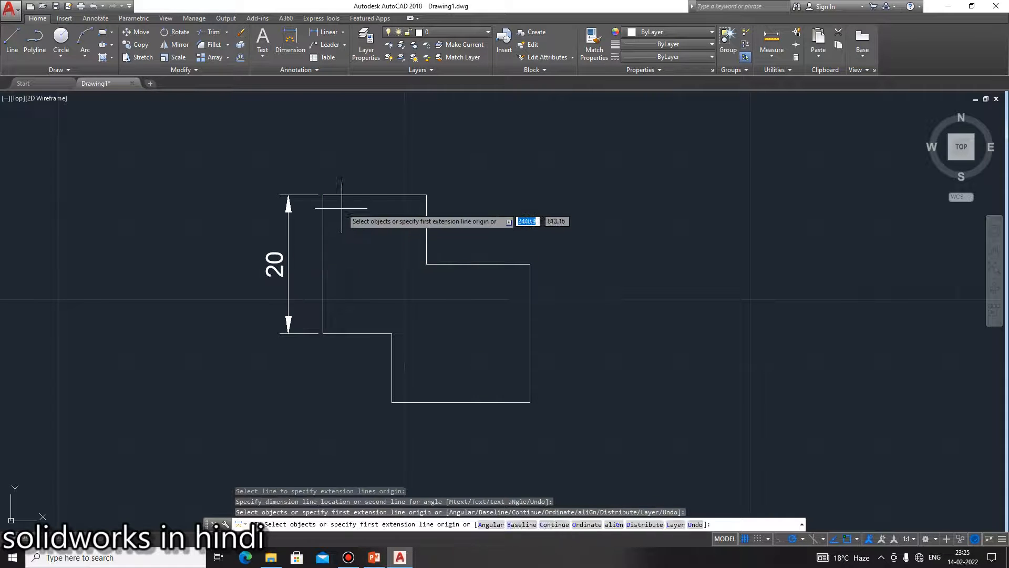
Step: Dimension the outline's top edge and the horizontal edge of the upper-right step, aligning both dimensions above the profile
left_click(342, 195)
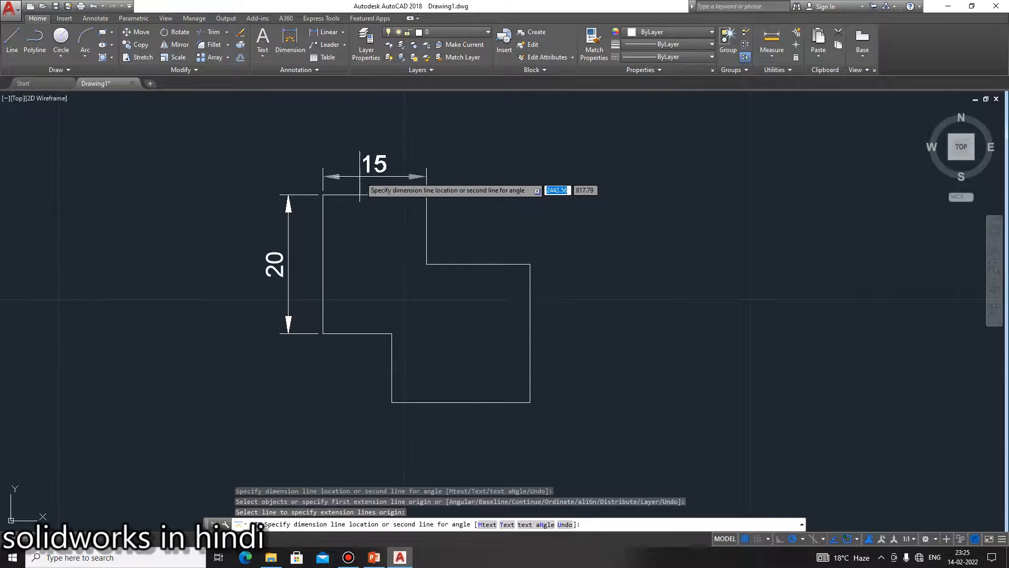
left_click(378, 176)
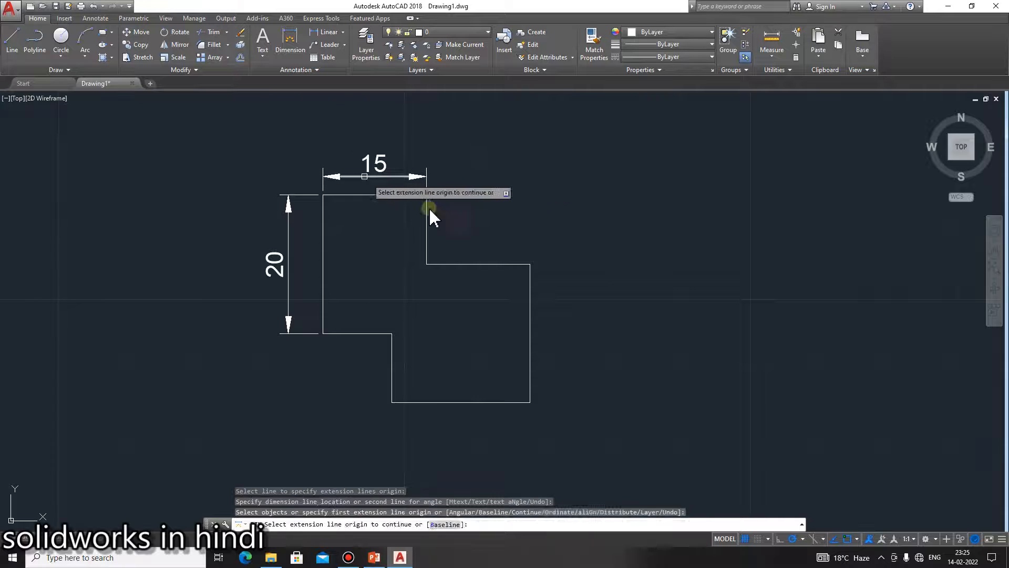
left_click(478, 264)
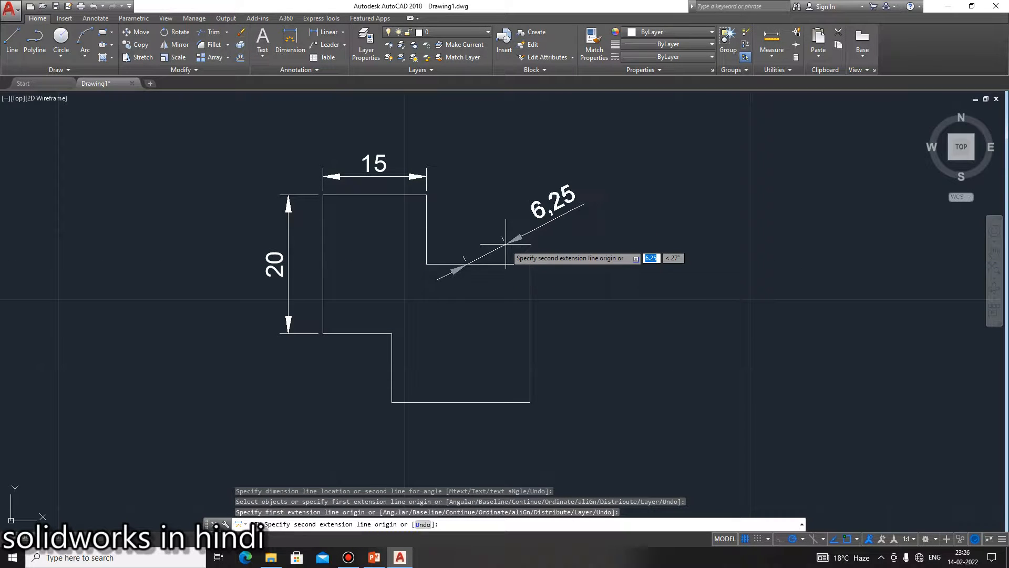
key("Escape")
key("Return")
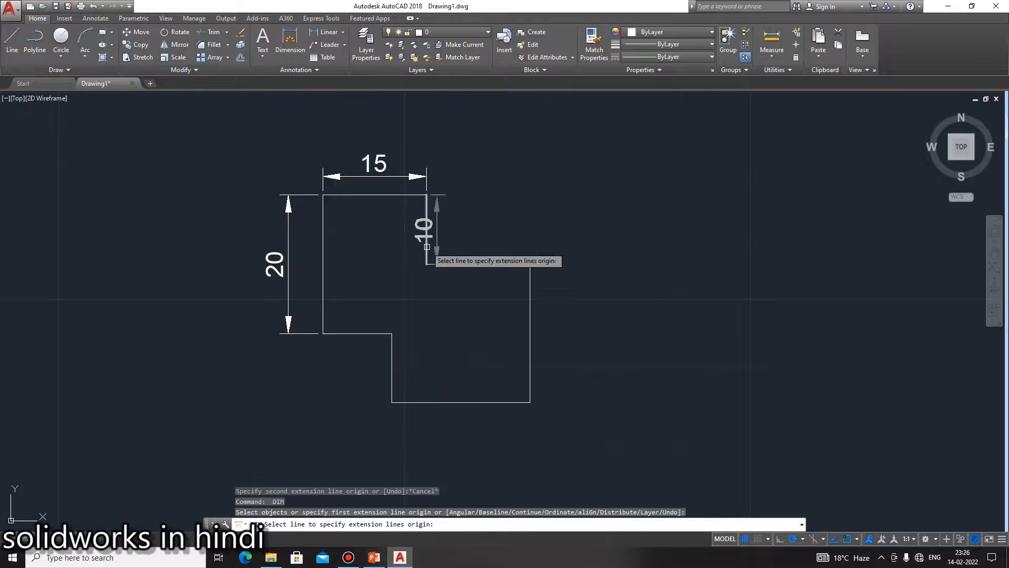
left_click(426, 263)
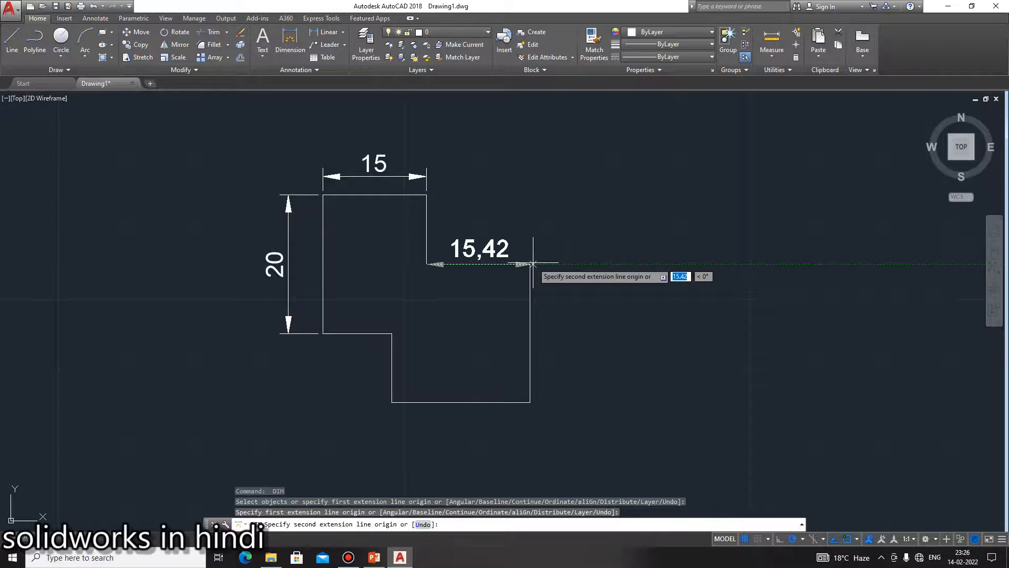
left_click(530, 263)
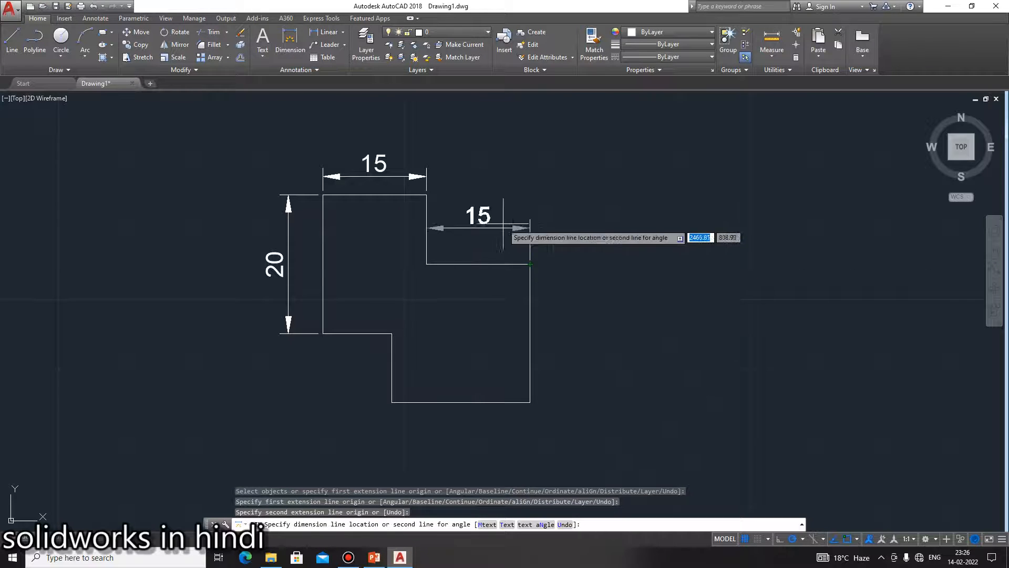
left_click(480, 178)
Step: Check the PowerPoint slide and dimension the upper-right step's vertical edge in AutoCAD, placing the dimension outside the profile to its right
left_click(374, 559)
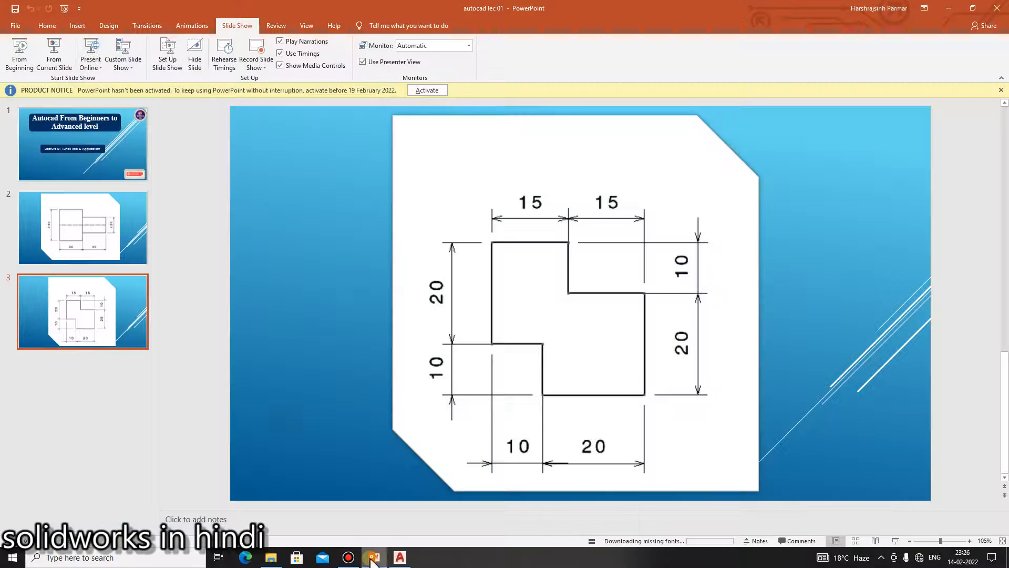
left_click(377, 559)
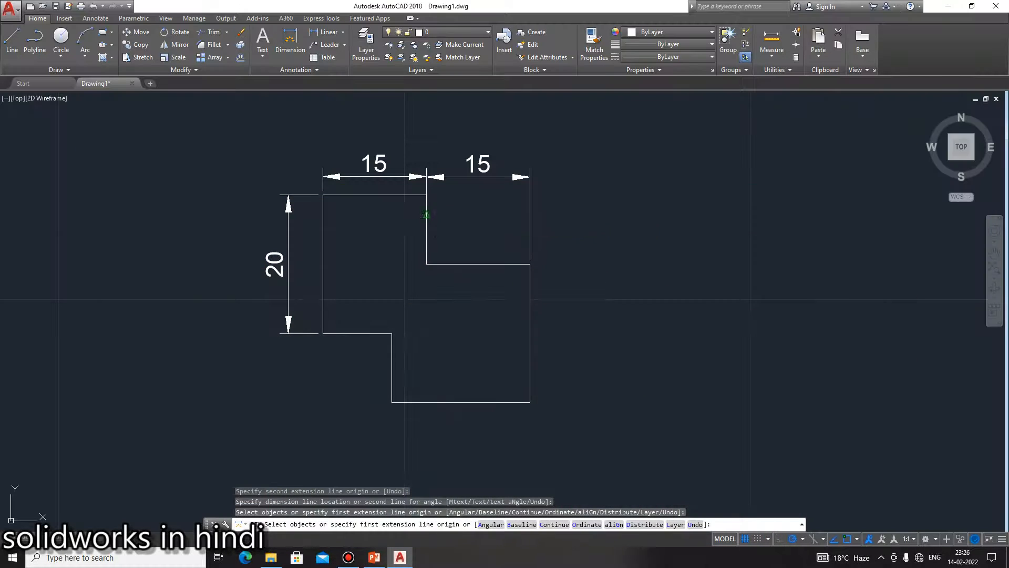
left_click(426, 214)
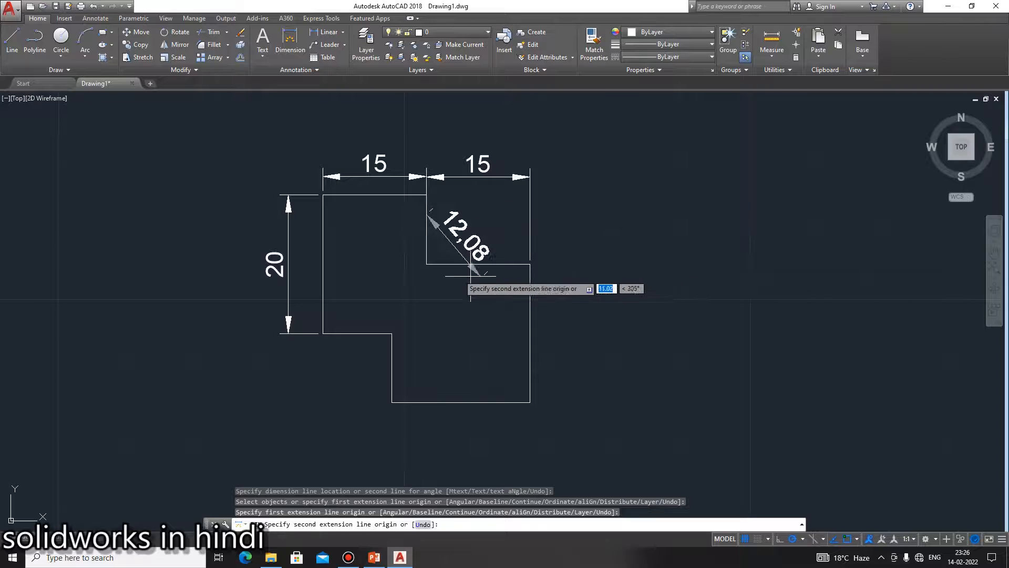
key("Escape")
key("Return")
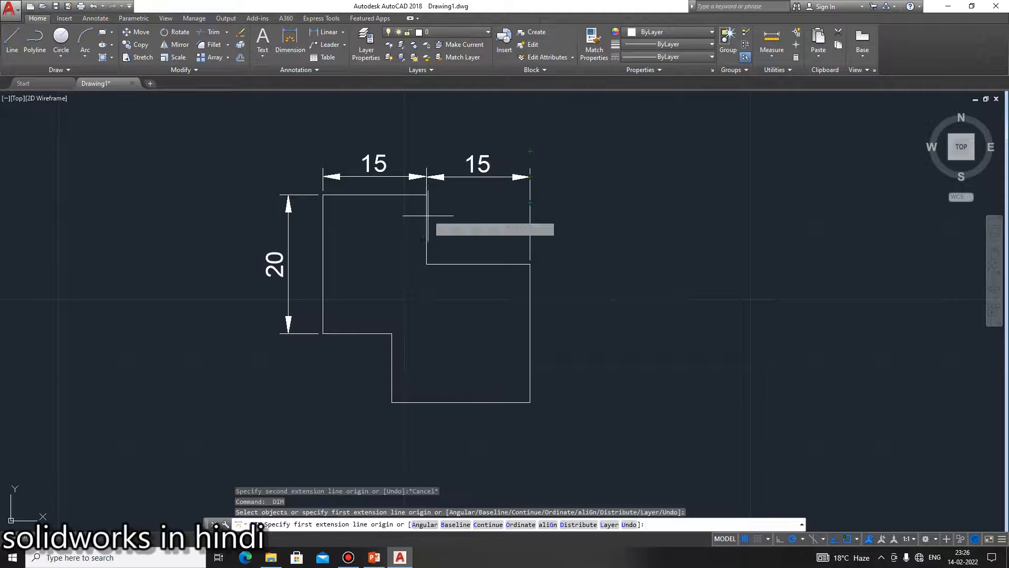
left_click(426, 195)
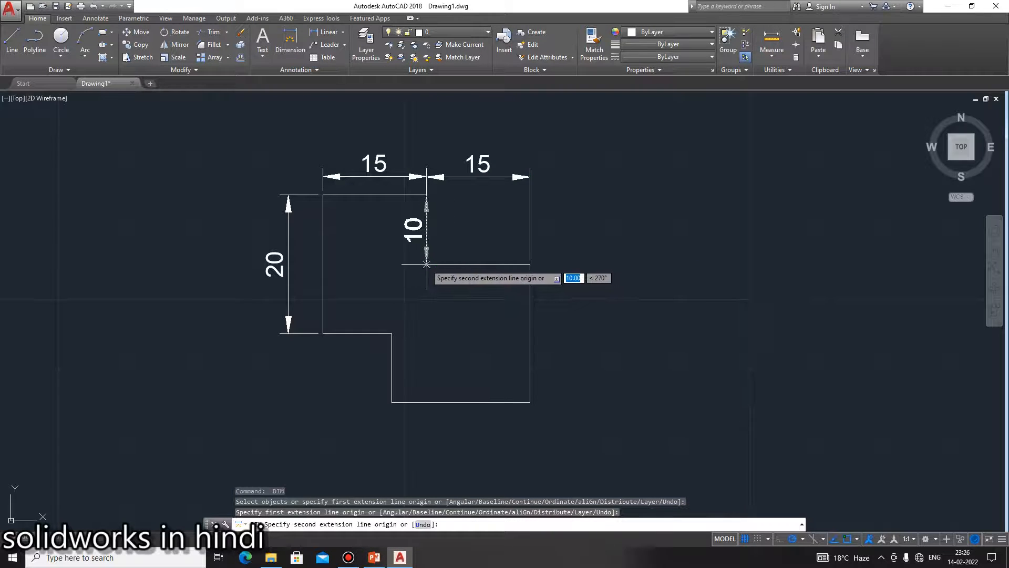
left_click(426, 265)
left_click(578, 257)
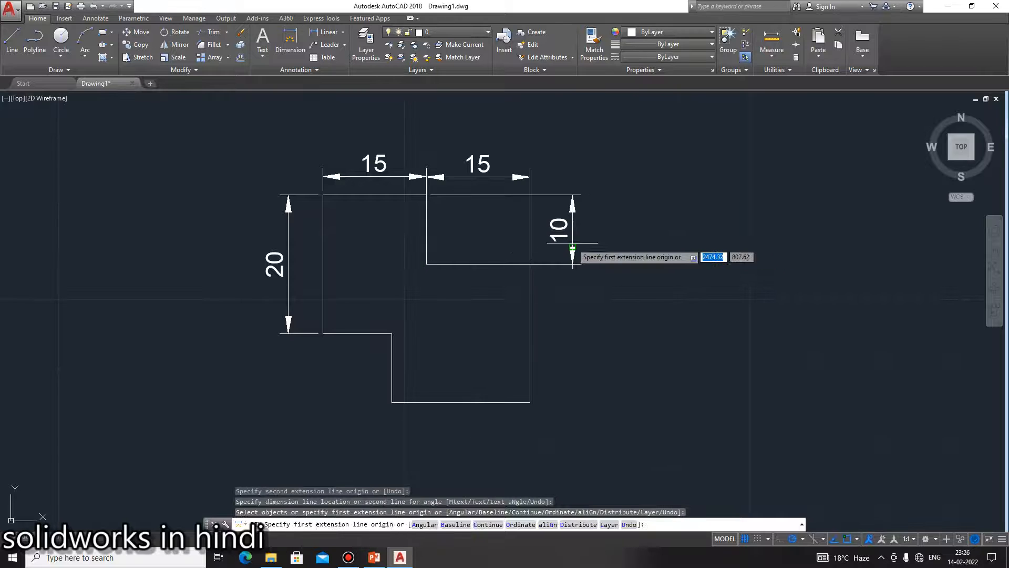
Step: Check the PowerPoint slide and dimension the outline's right vertical edge in AutoCAD, placing it below the upper-right step's vertical dimension
left_click(374, 557)
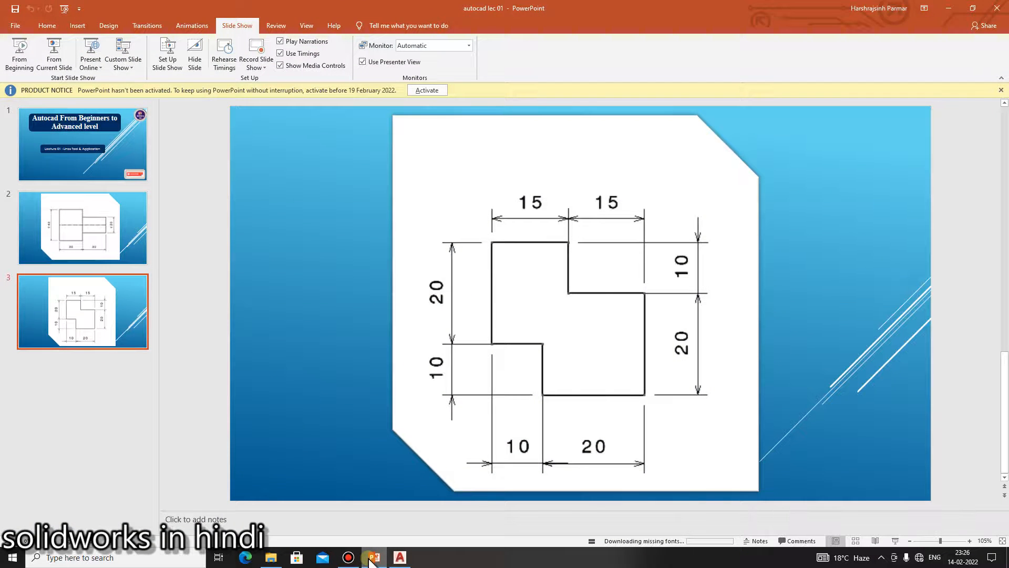
left_click(371, 557)
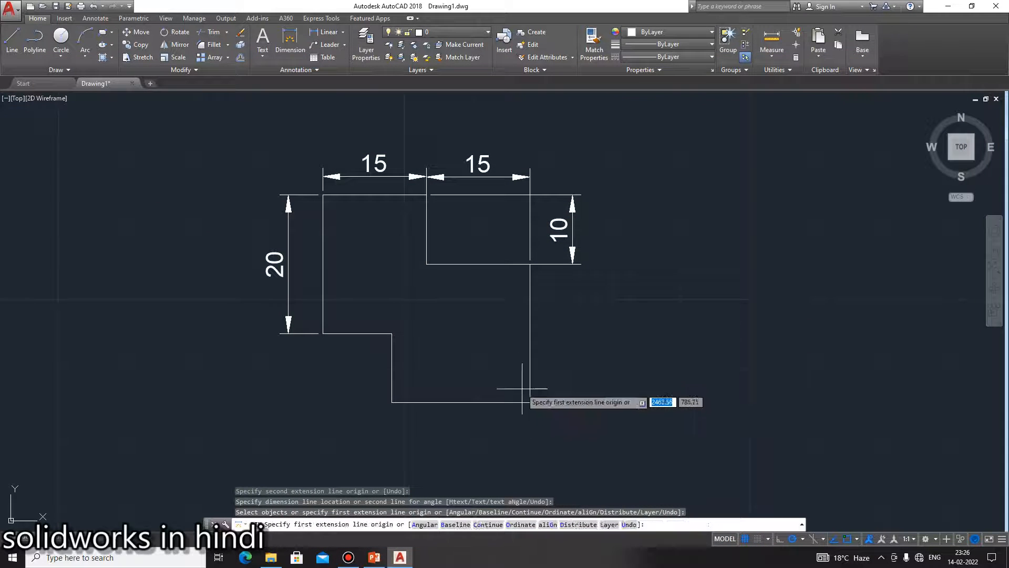
left_click(530, 358)
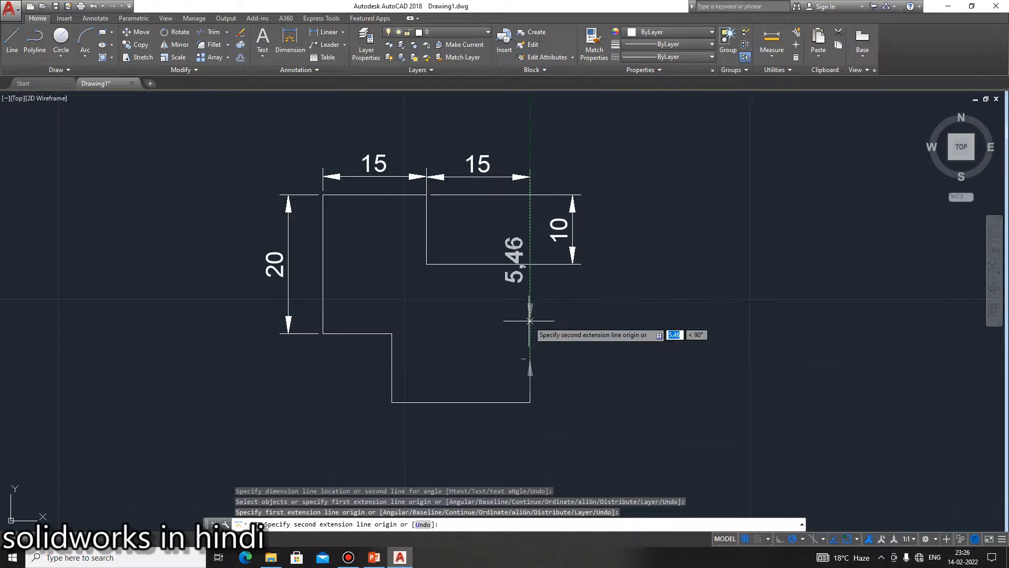
key("Escape")
key("Return")
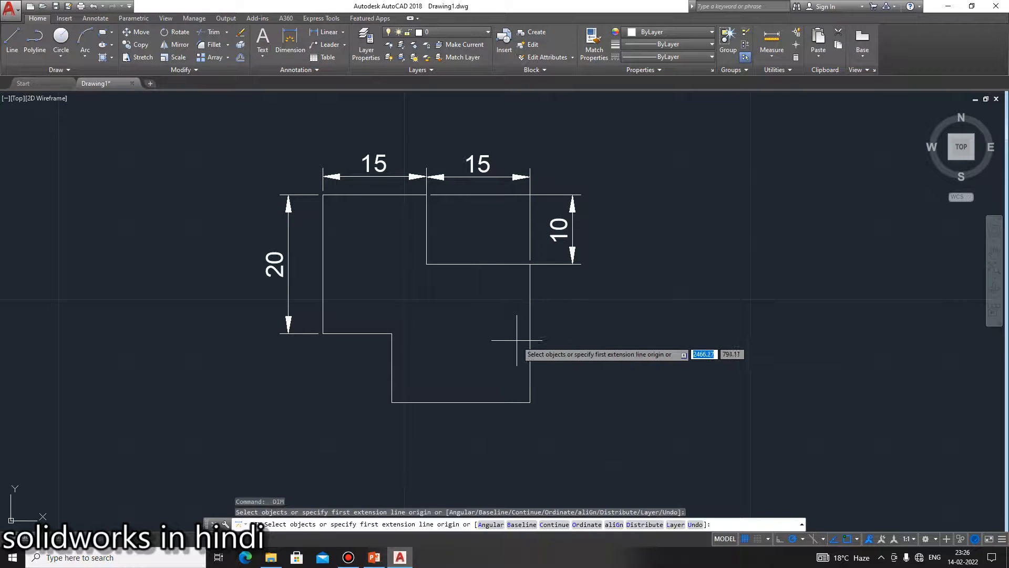
left_click(530, 363)
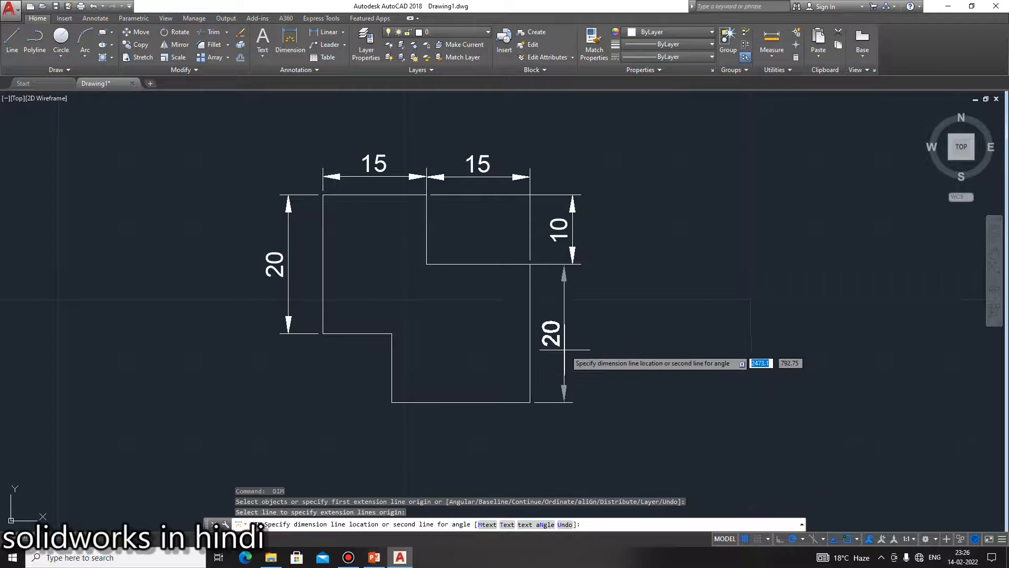
left_click(571, 349)
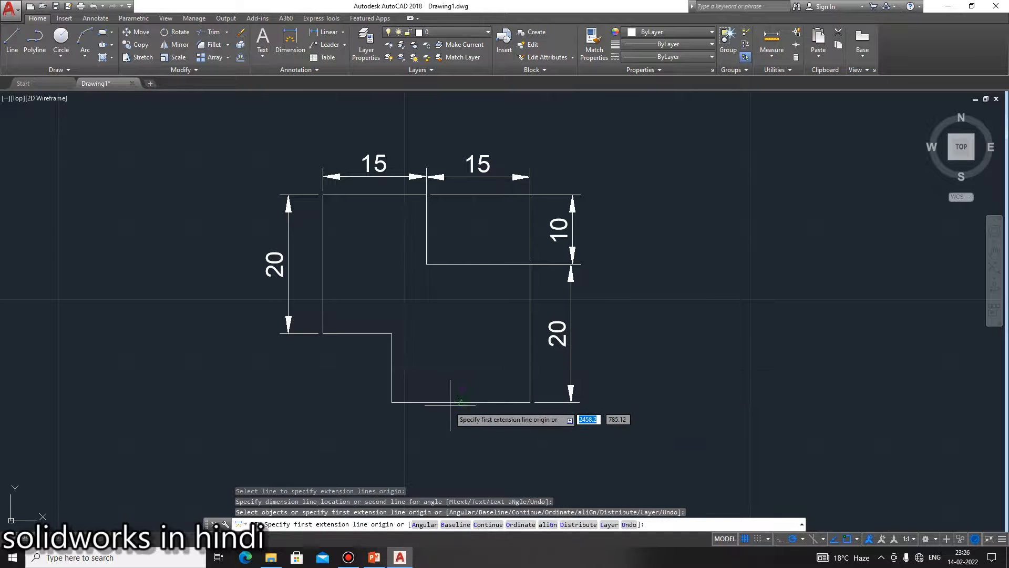
Step: Dimension the outline's bottom edge below the profile and the lower-left step's vertical edge to the left of the profile
left_click(495, 403)
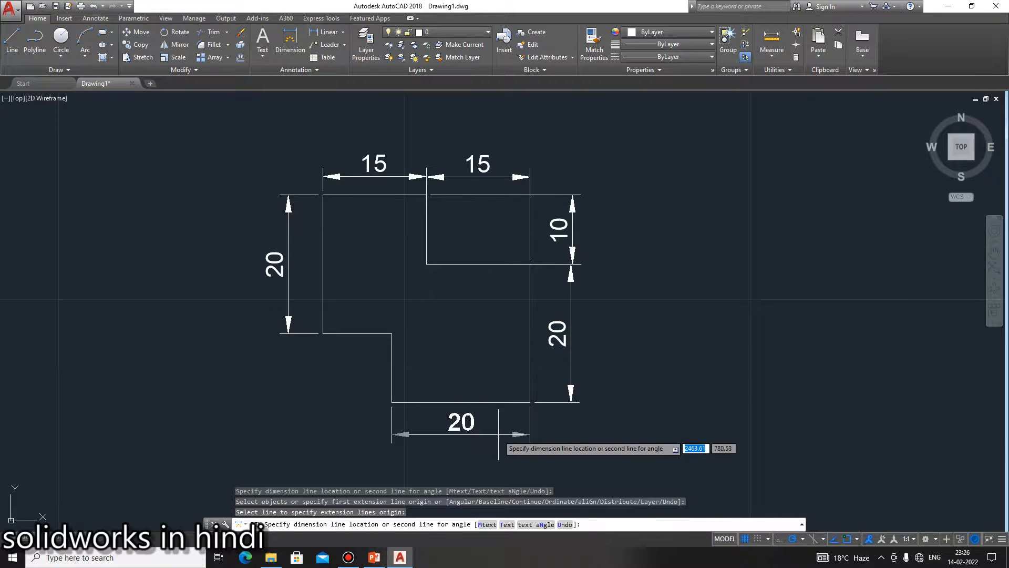
left_click(498, 434)
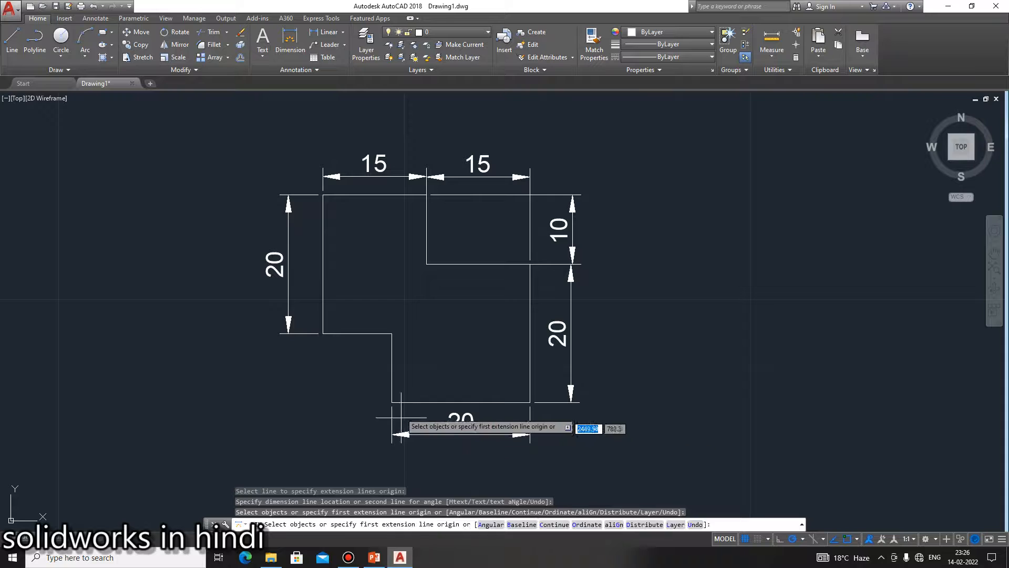
left_click(393, 356)
left_click(293, 368)
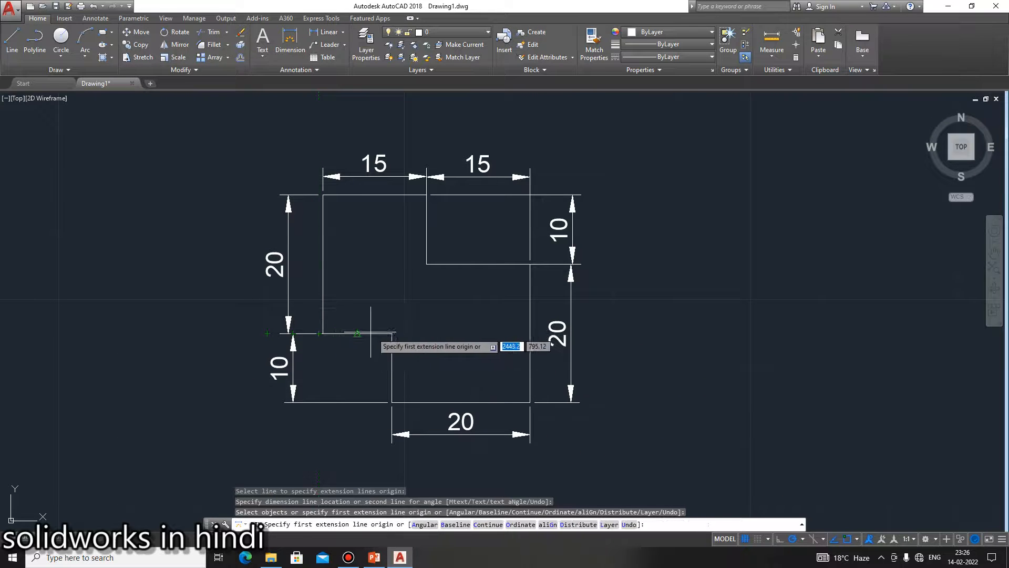
Step: Dimension the lower-left step's horizontal edge between its endpoints, placing the dimension above the edge, and end the dimension command
left_click(392, 333)
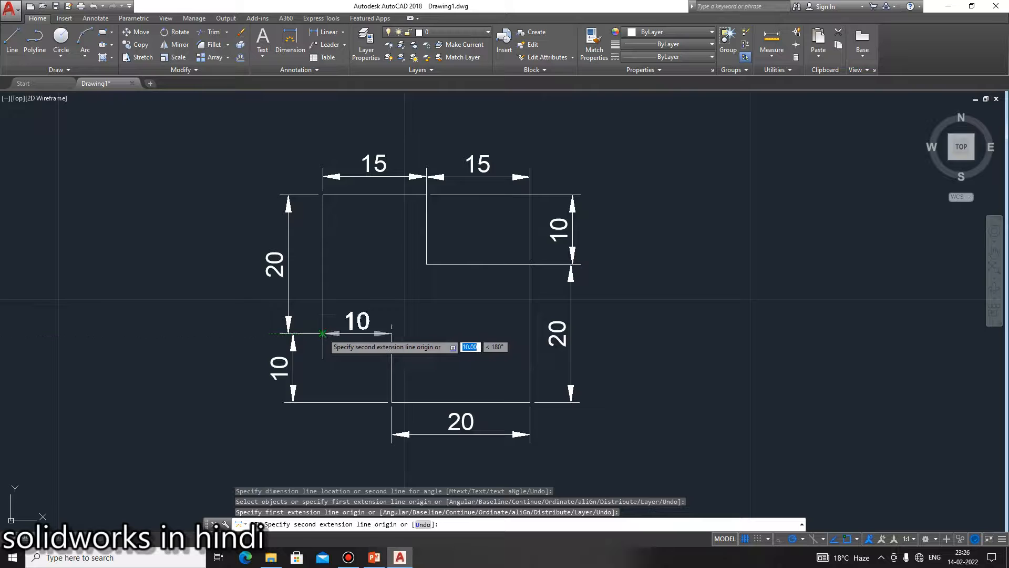
left_click(323, 333)
left_click(552, 314)
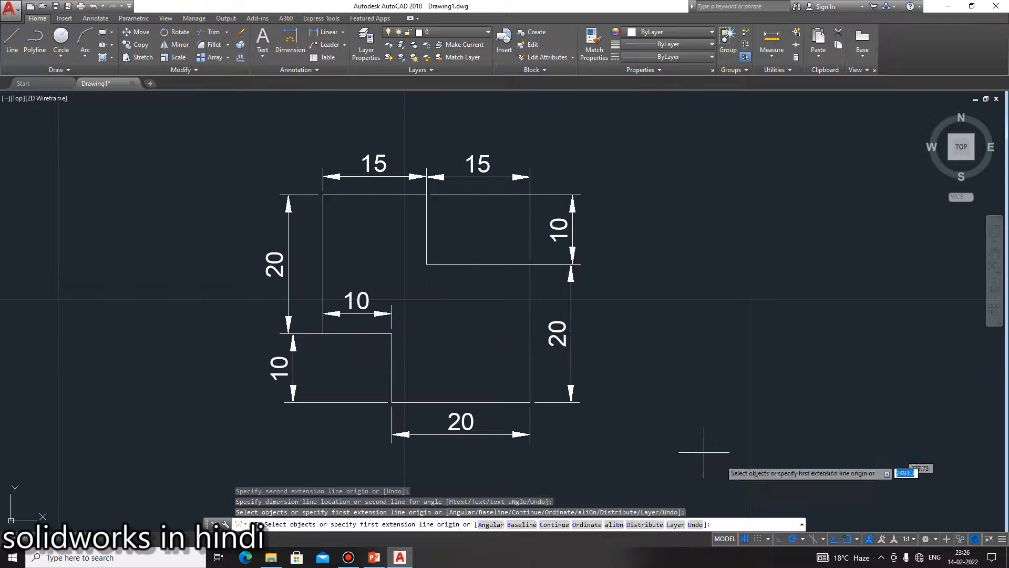
key("Escape")
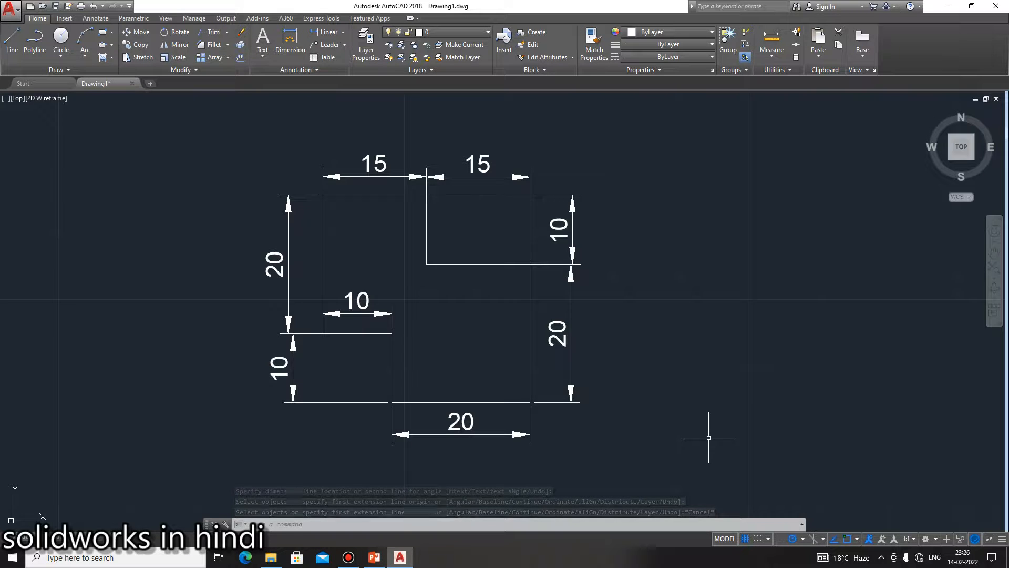
Step: Review the PowerPoint reference slides and examine both dimensioned profiles, the stepped outline and the stepped shaft, in AutoCAD
left_click(375, 557)
scroll(333, 442, "up", 3)
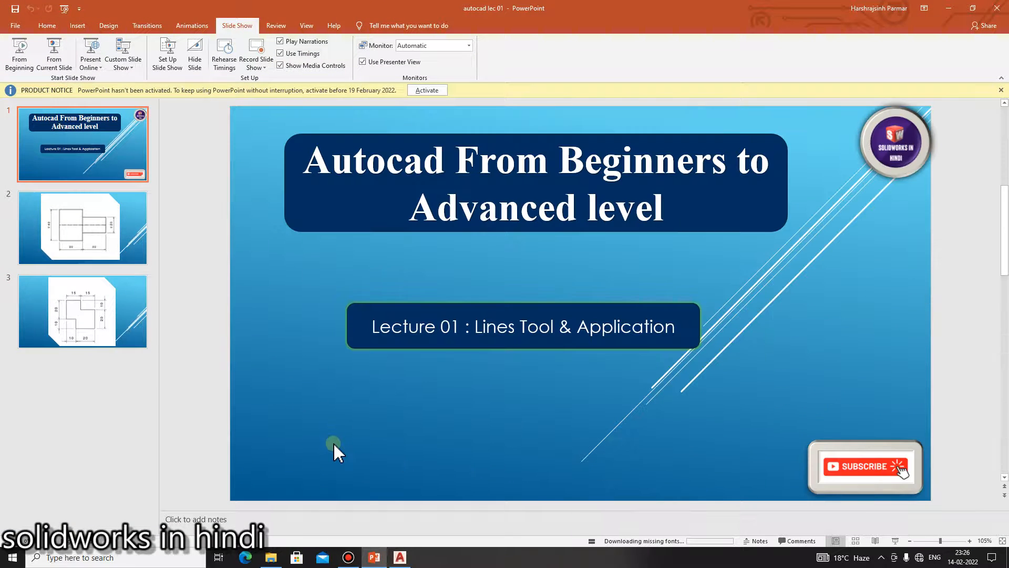
scroll(325, 447, "down", 1)
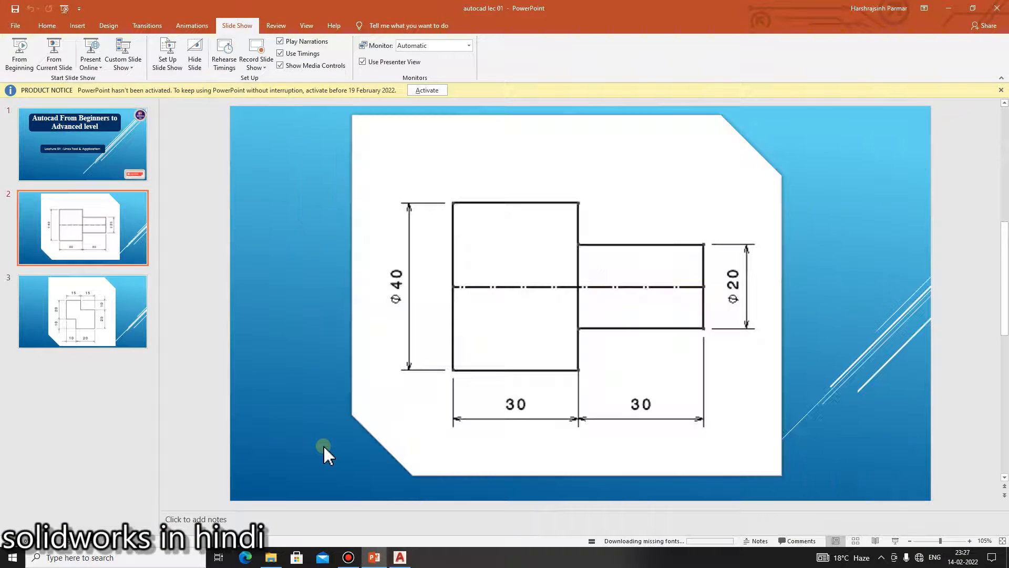
left_click(349, 558)
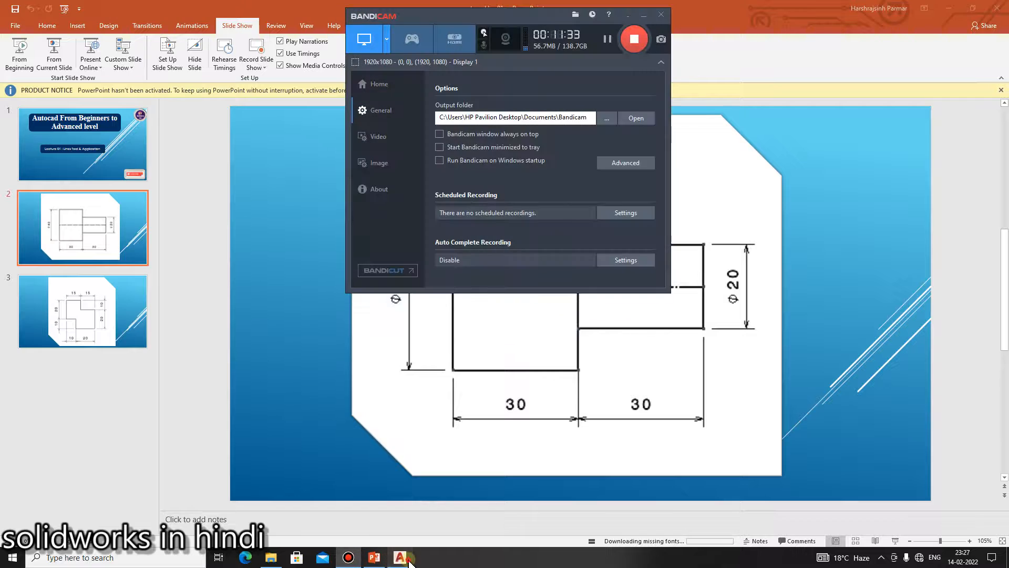
left_click(400, 557)
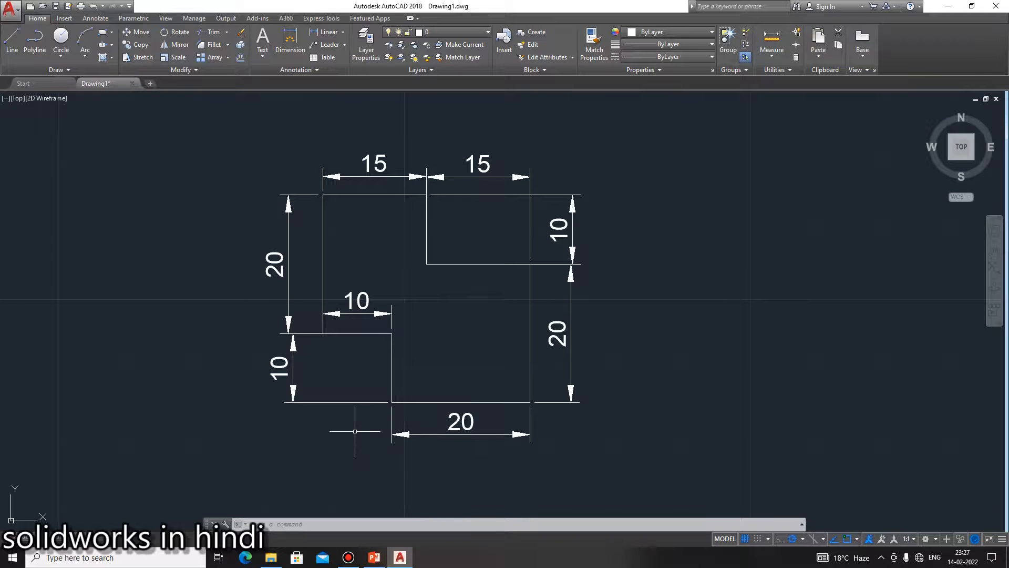
scroll(198, 417, "up", 2)
scroll(208, 419, "down", 6)
scroll(34, 405, "up", 6)
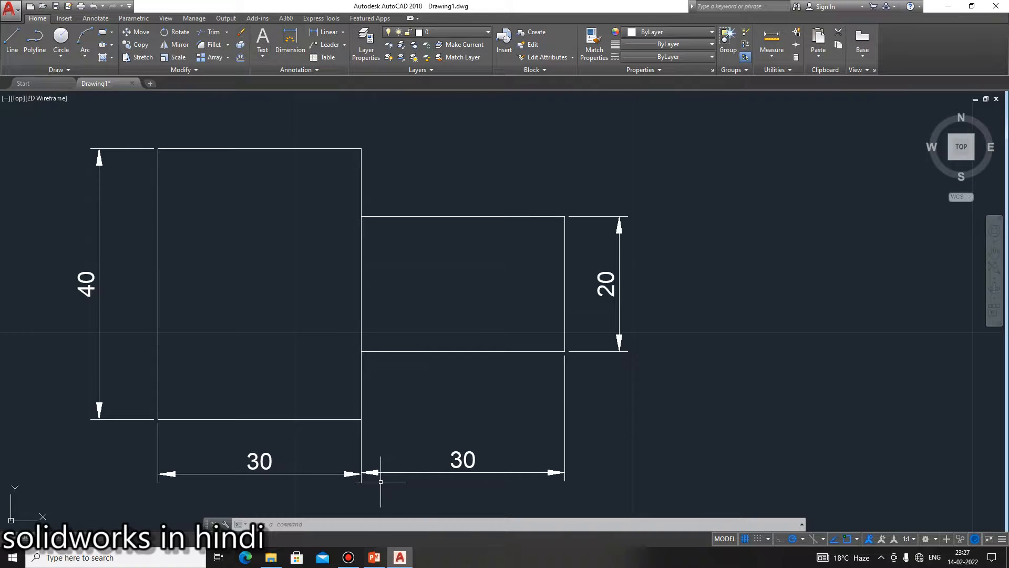
left_click(996, 98)
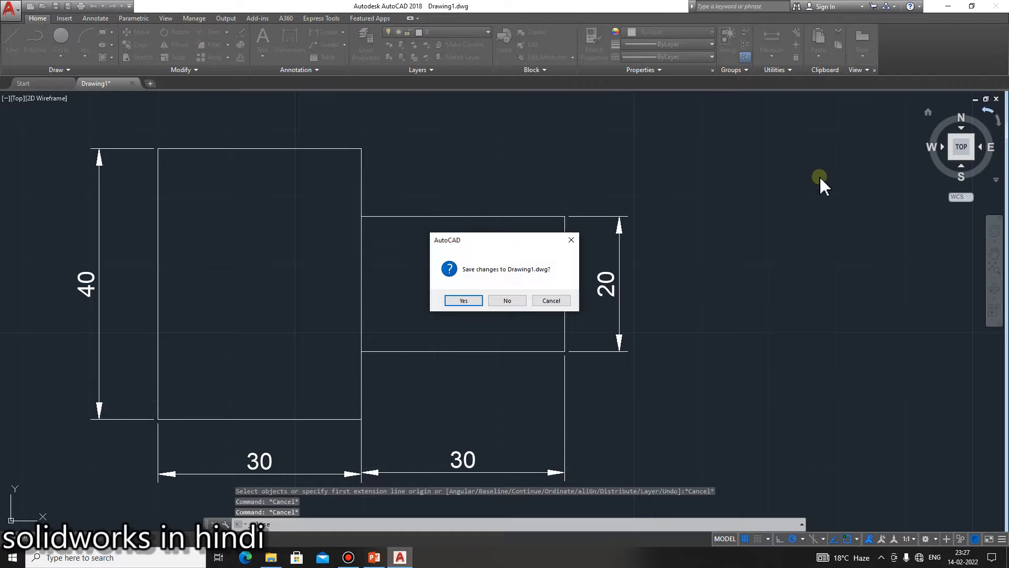
left_click(466, 300)
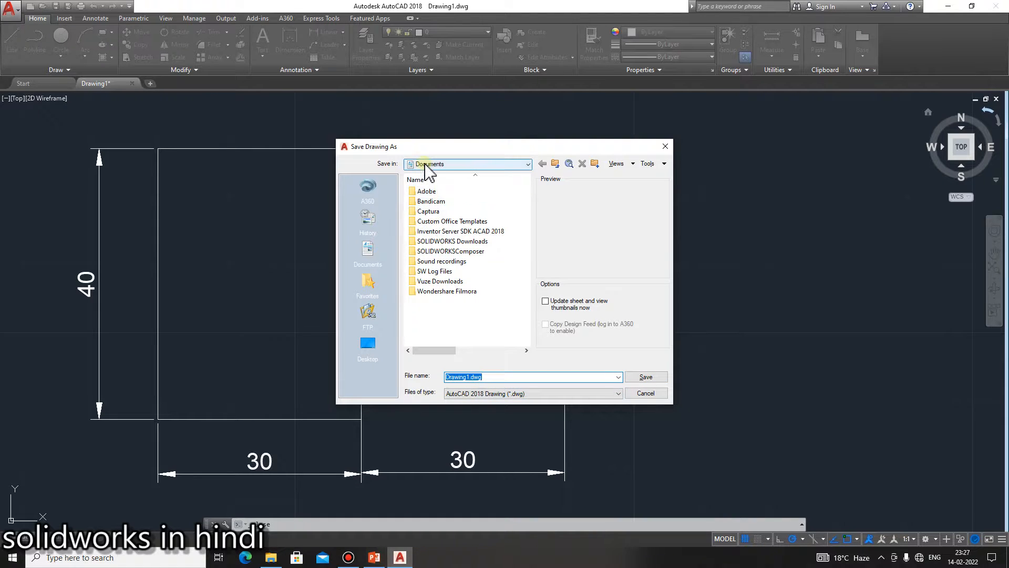
left_click(369, 345)
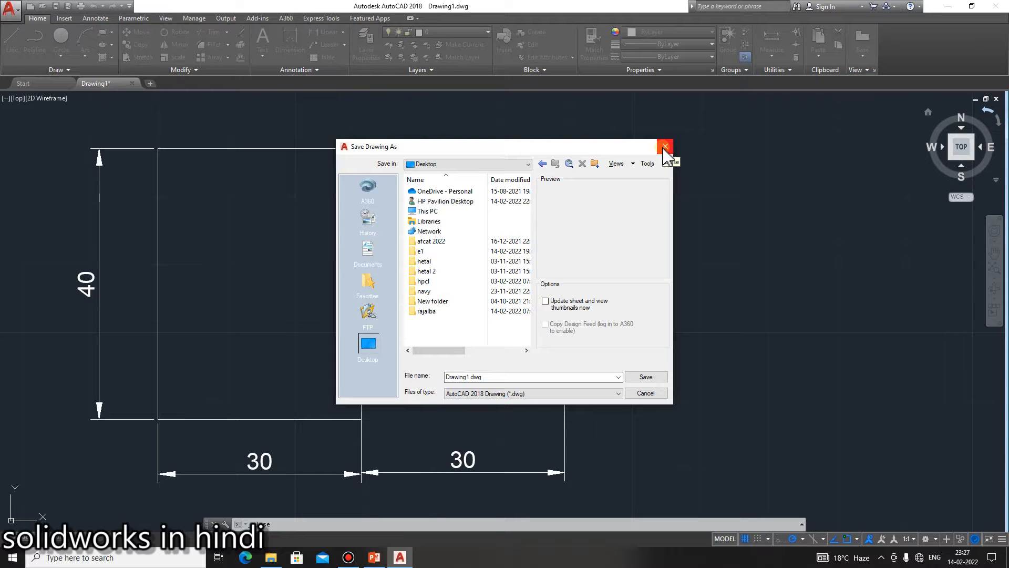
left_click(665, 147)
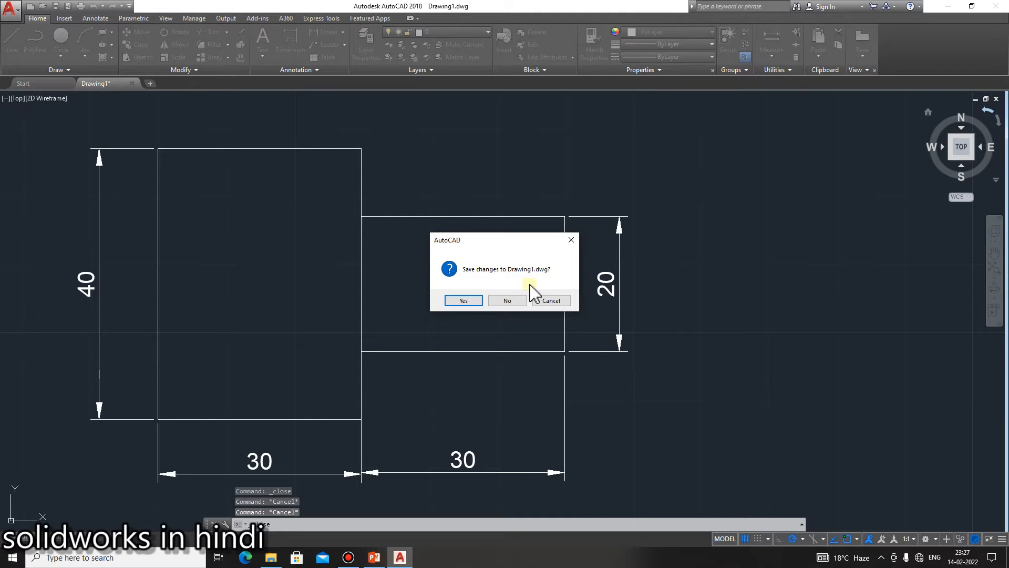
Step: Close Drawing1.dwg without saving its changes and exit AutoCAD
left_click(504, 300)
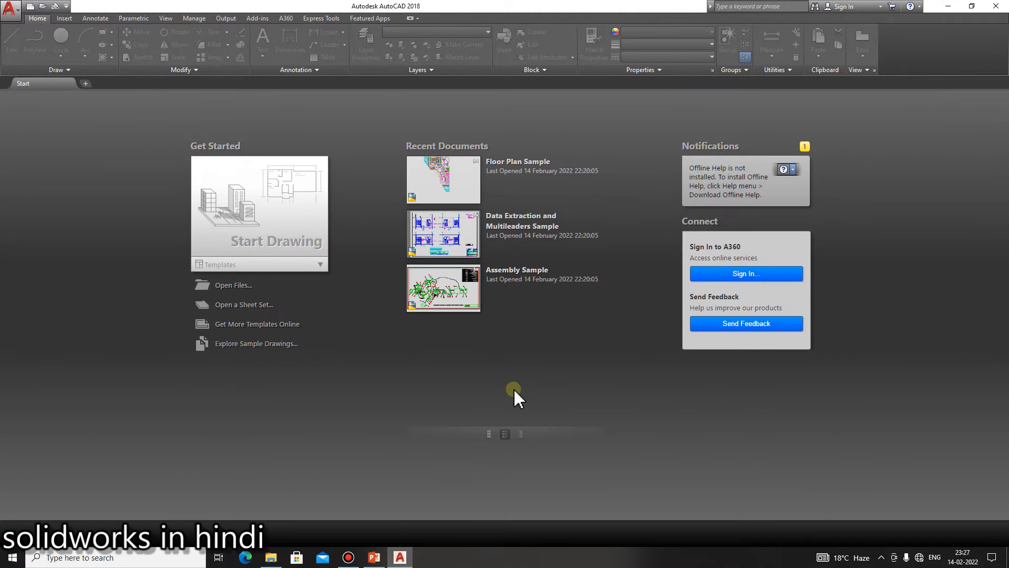
left_click(995, 6)
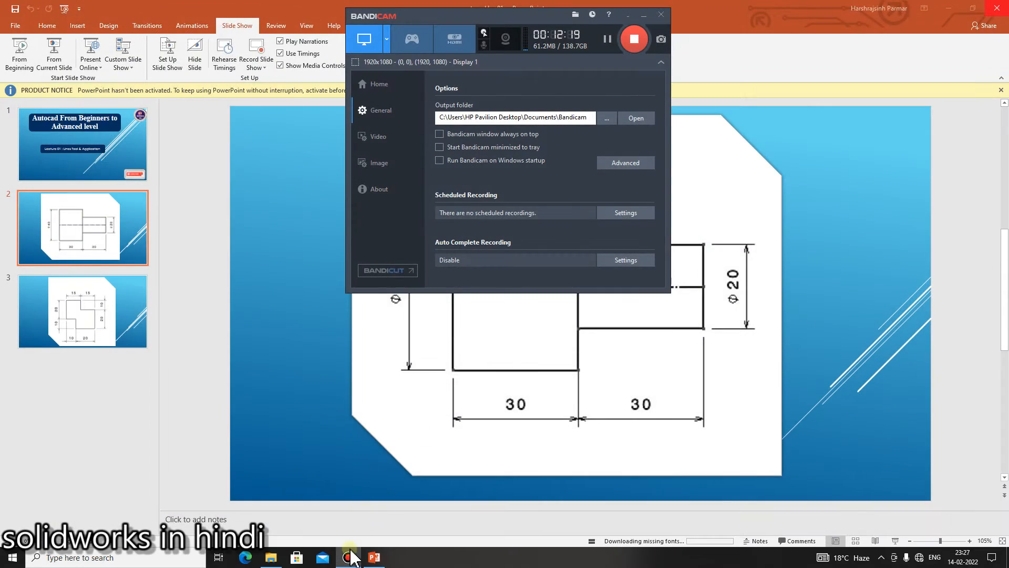
left_click(348, 558)
left_click(348, 557)
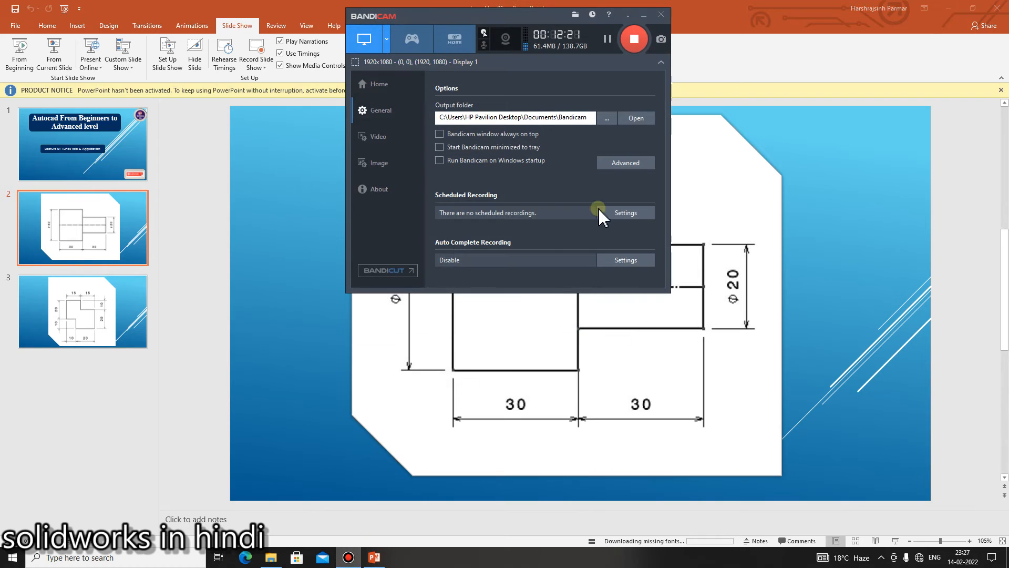